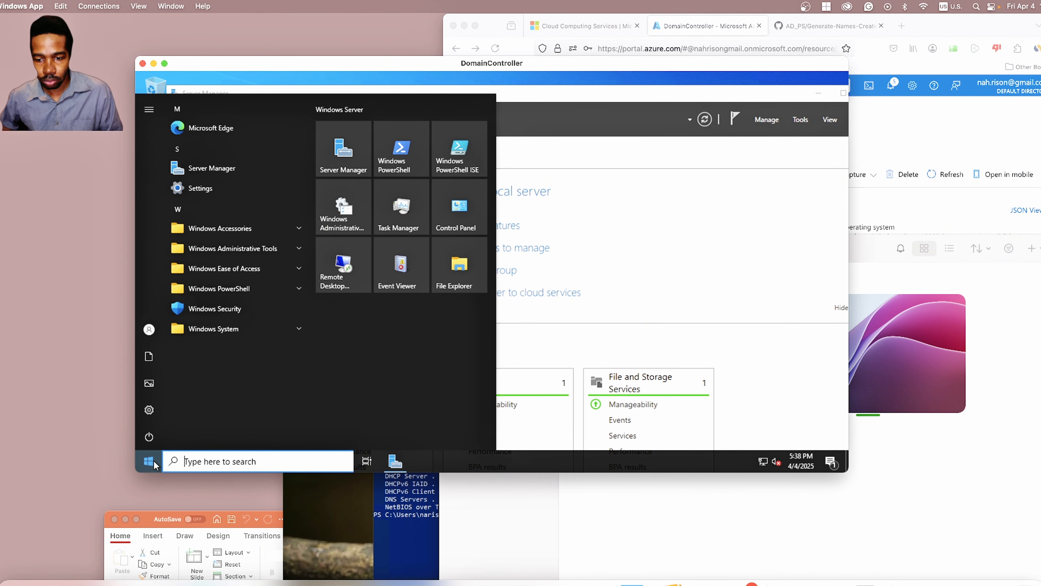
# Step: Expand Windows Administrative Tools in the Start menu and scroll down to the Active Directory consoles
pyautogui.click(274, 248)
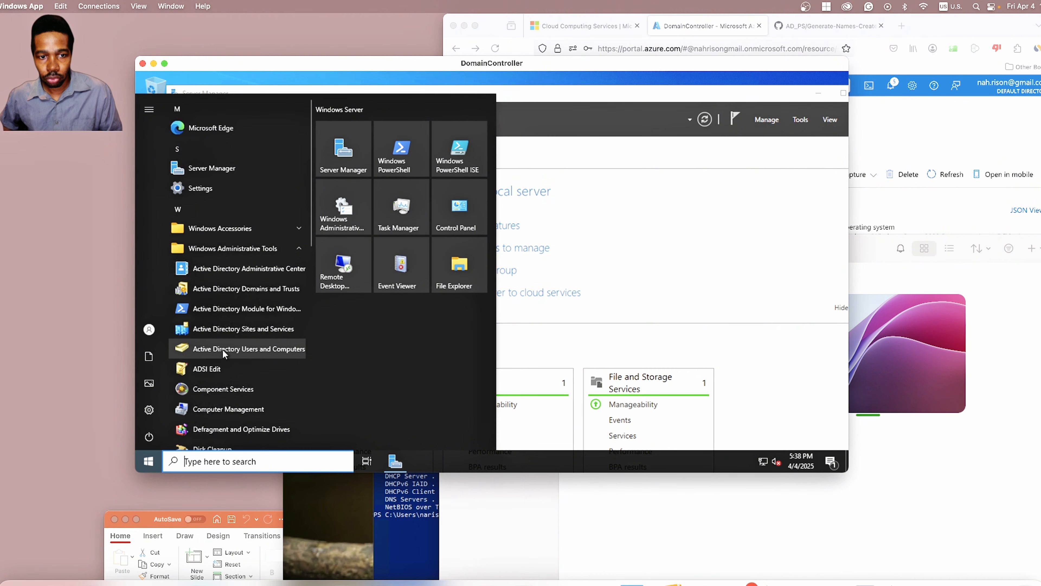
pyautogui.scroll(-1, 222, 349)
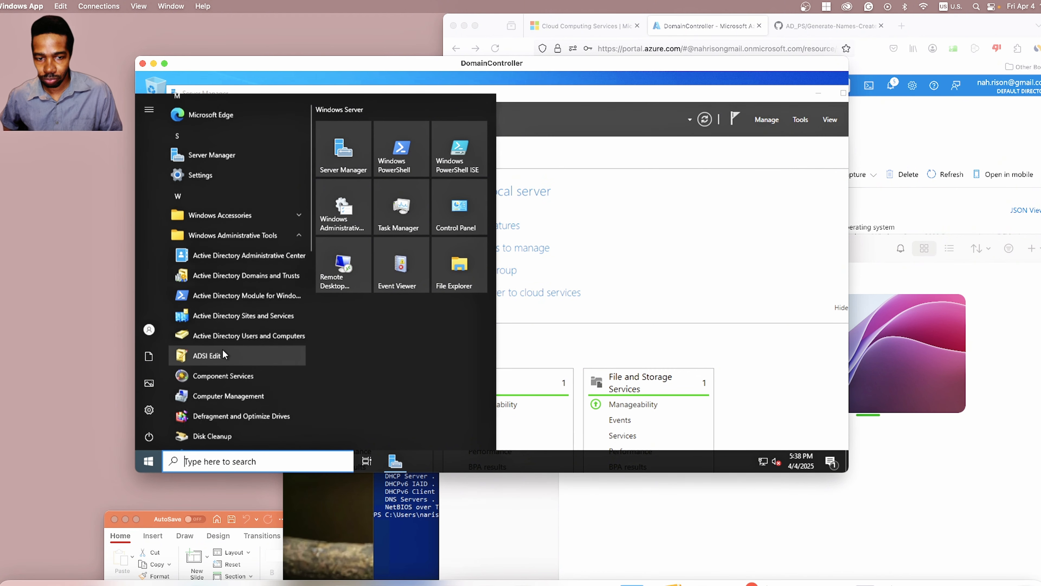
# Step: Launch Active Directory Users and Computers, expand mydomain.com and show its New object submenu
pyautogui.click(223, 336)
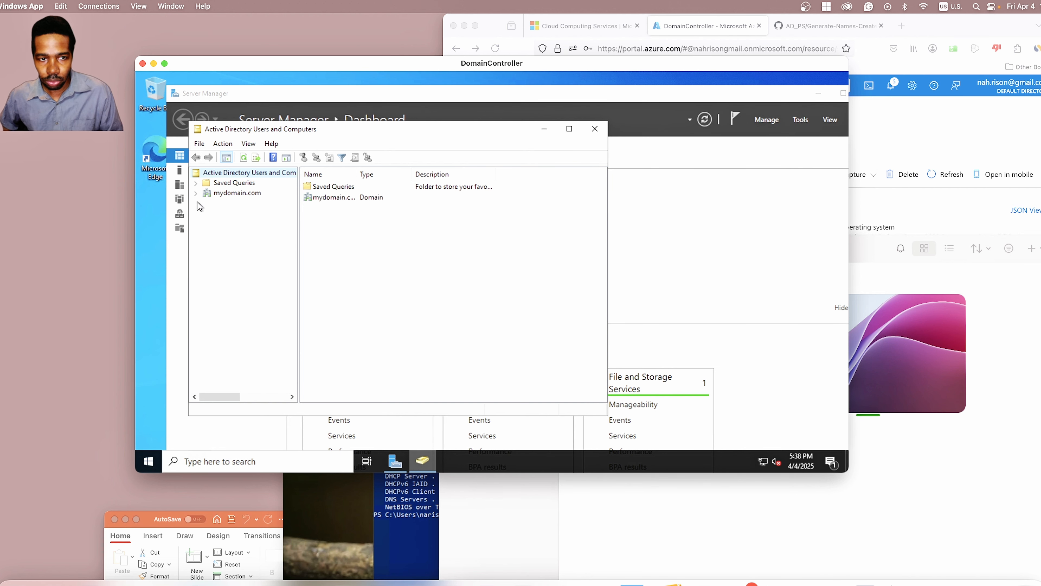
pyautogui.click(196, 193)
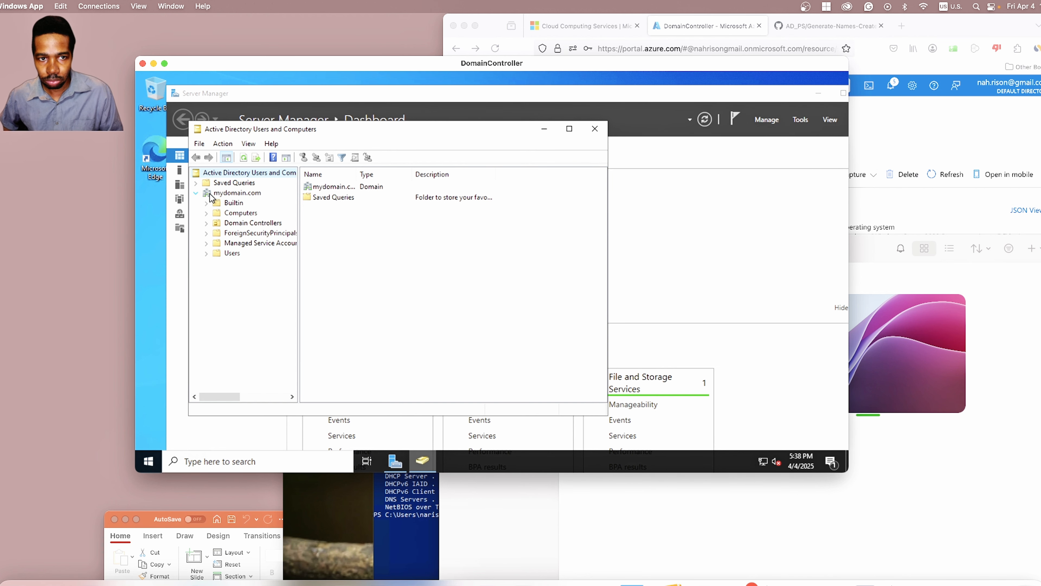
pyautogui.click(216, 195)
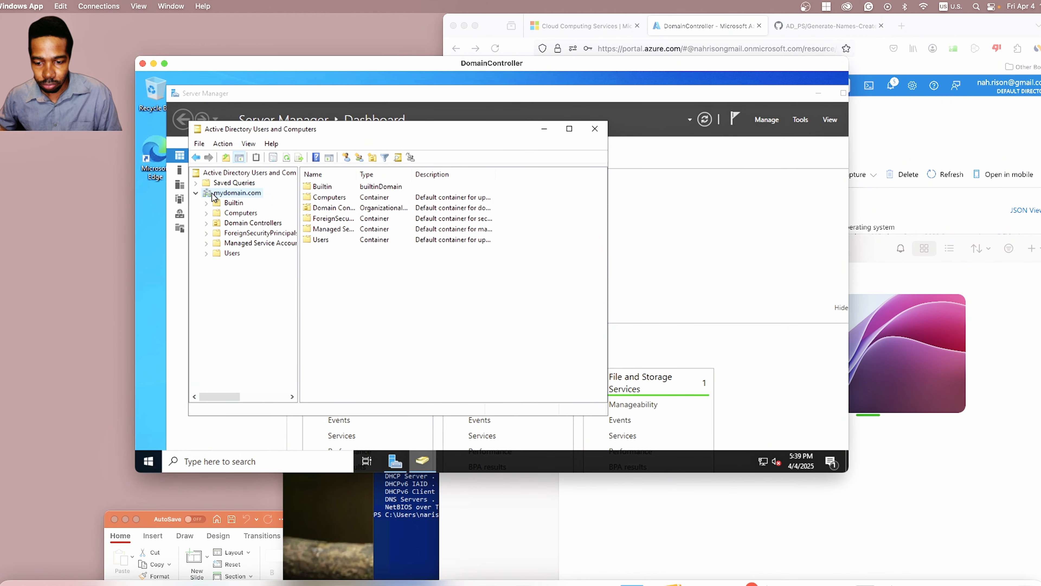
pyautogui.rightClick(236, 196)
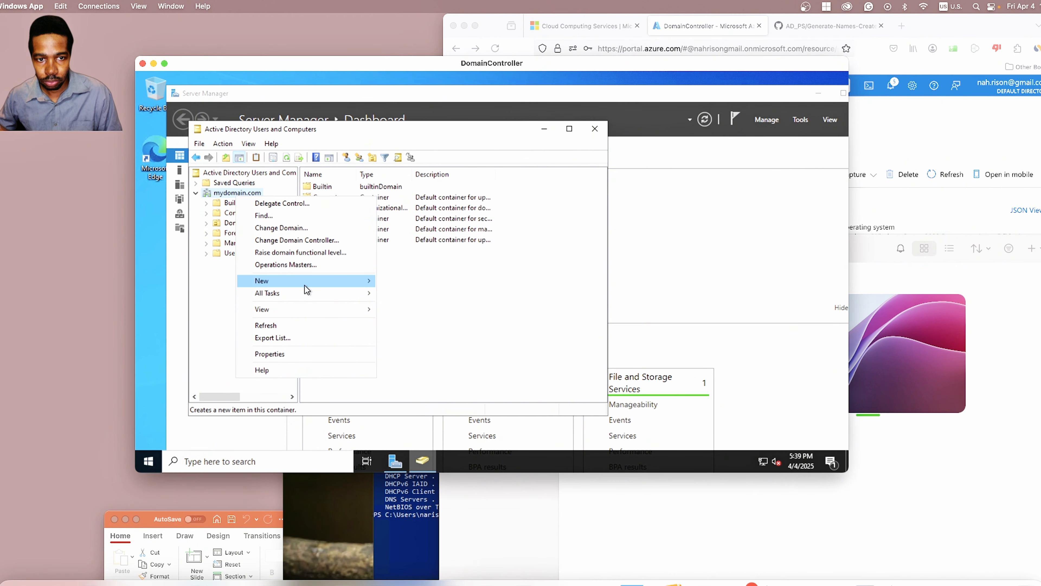
pyautogui.moveTo(304, 285)
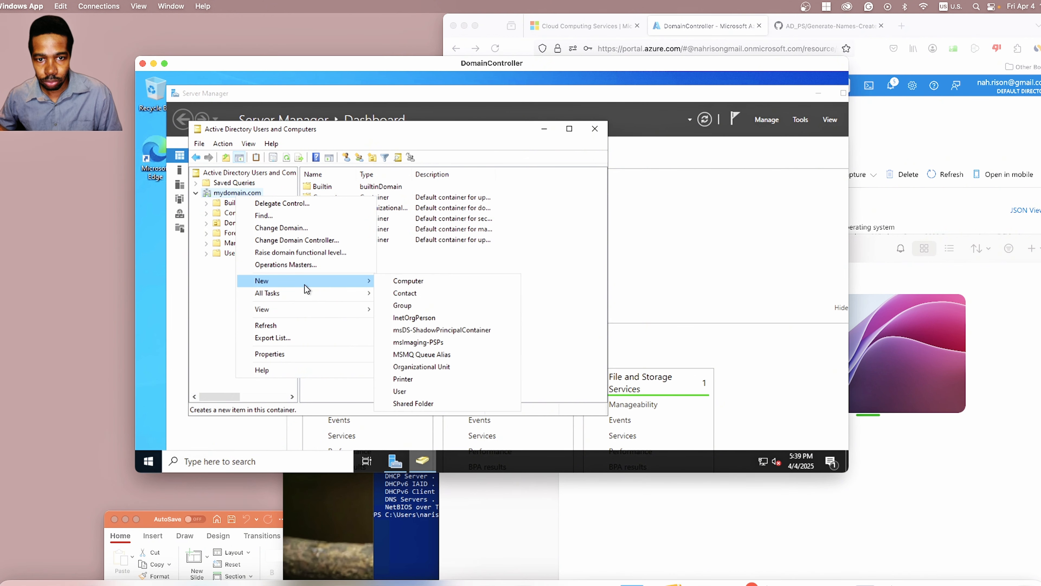
# Step: Create the organizational unit _EMPLOYEES under mydomain.com, correcting the misspelled name before confirming
pyautogui.click(416, 367)
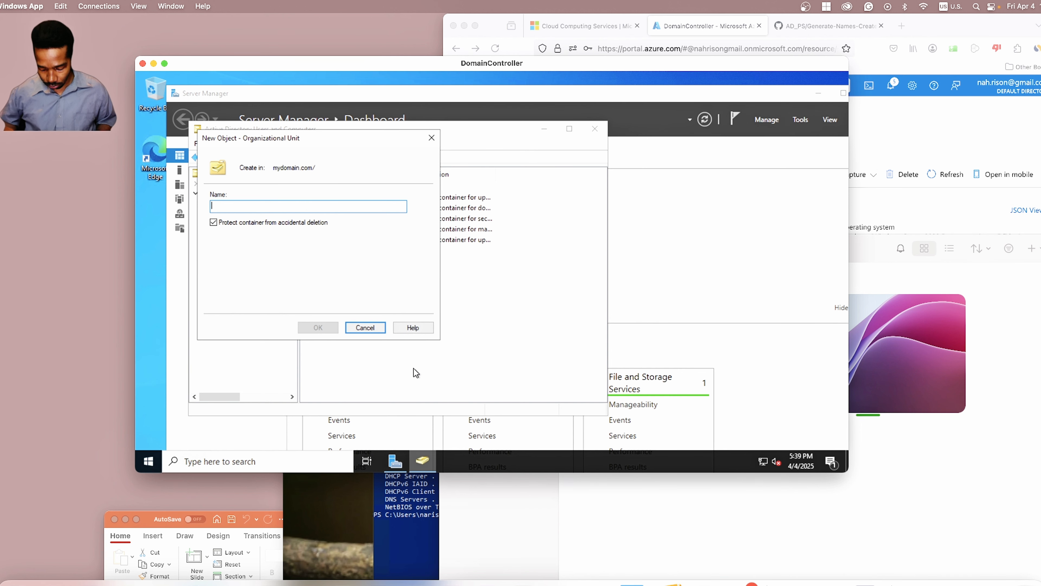
pyautogui.write('J')
pyautogui.write('E')
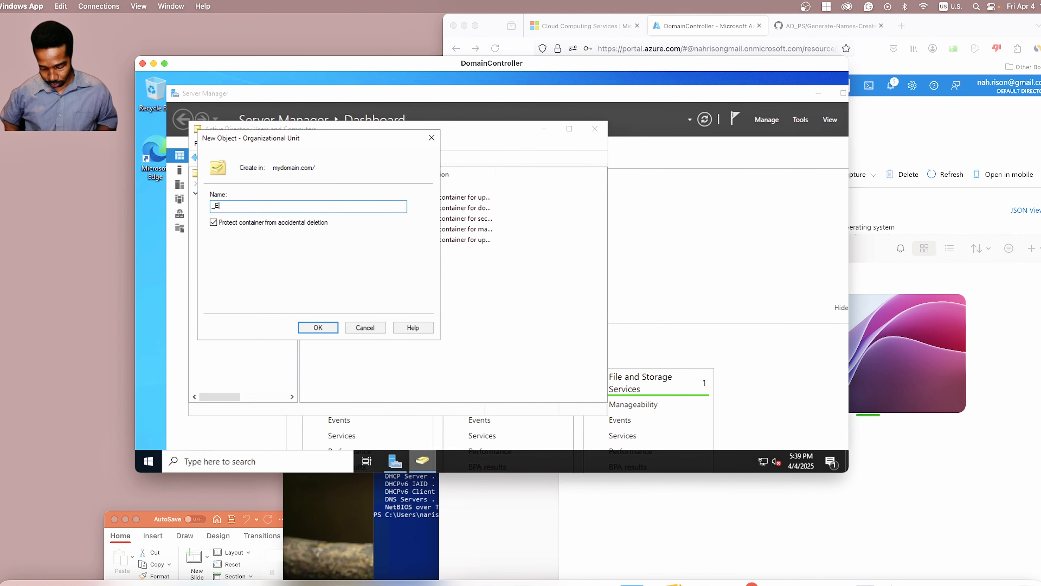
pyautogui.write('MPLOEES')
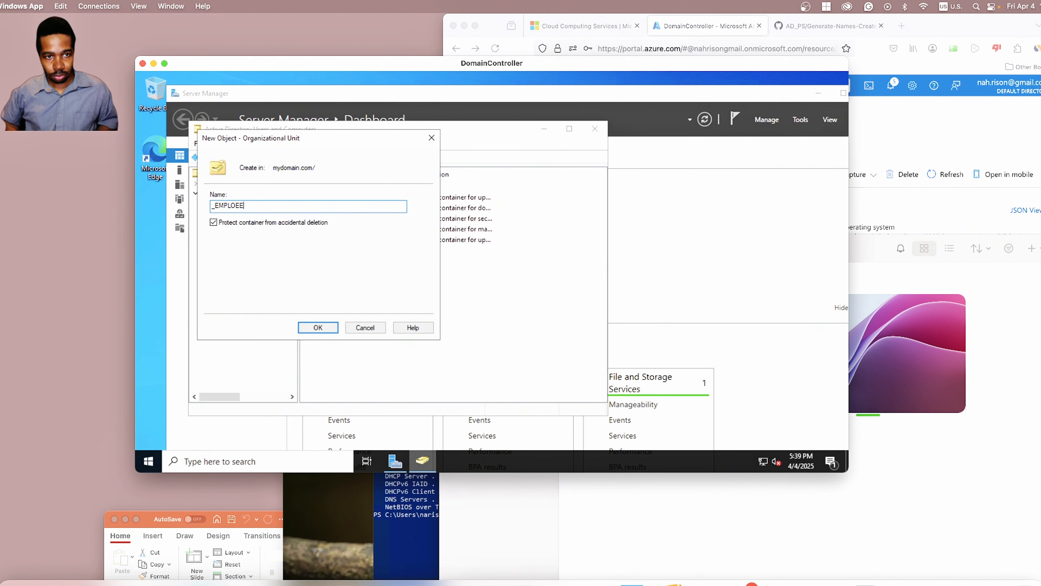
pyautogui.press('BackSpace')
pyautogui.press('BackSpace')
pyautogui.press('BackSpace')
pyautogui.press('BackSpace')
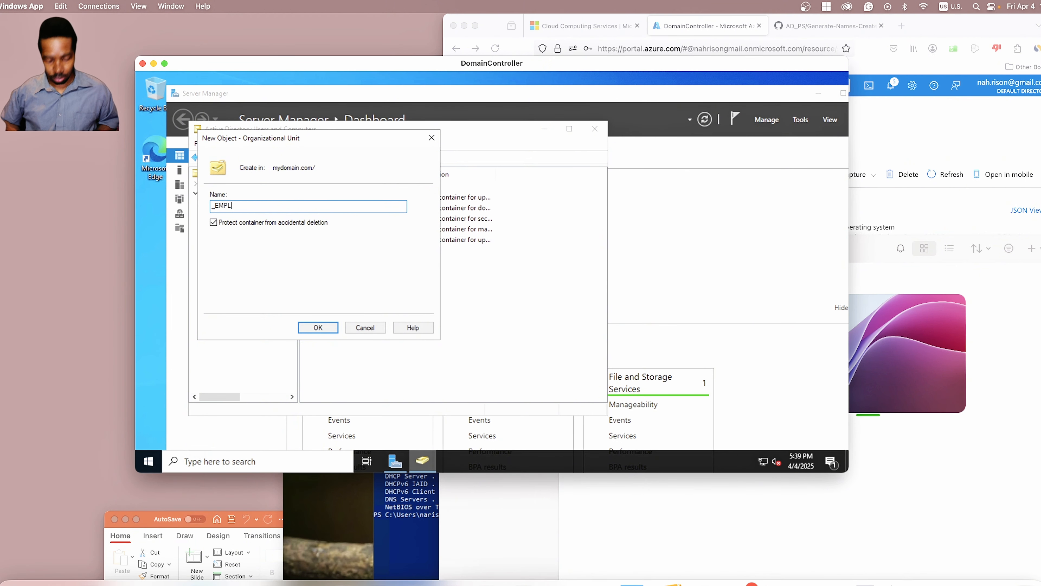
pyautogui.write('OYEES')
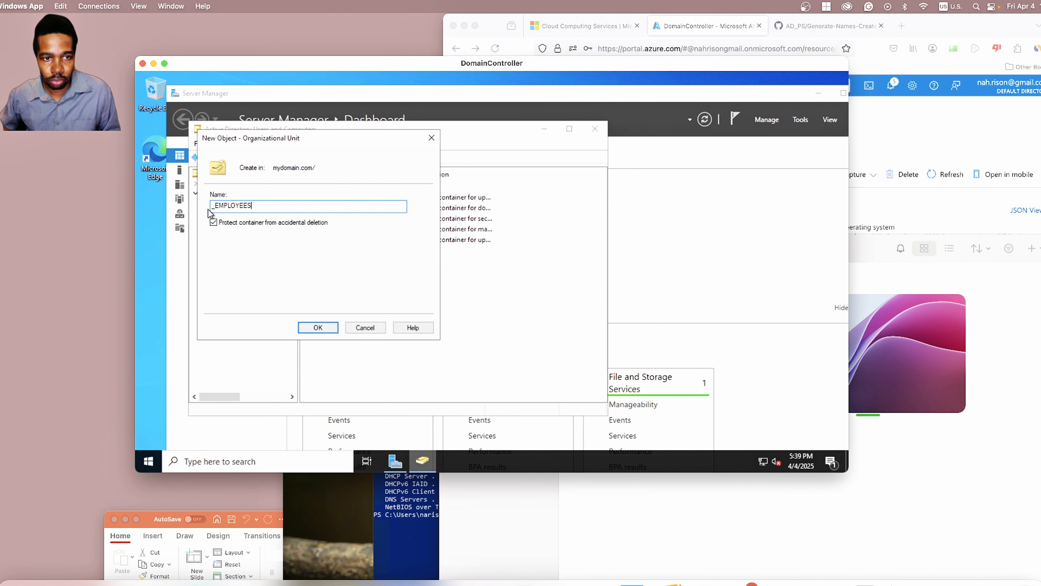
pyautogui.click(322, 325)
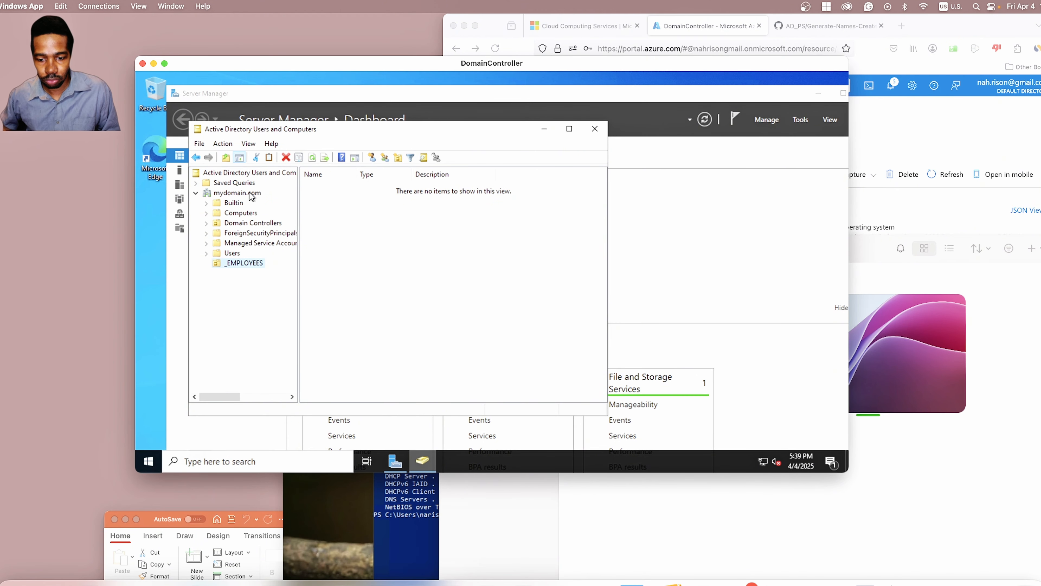
# Step: Add an organizational unit named _ADMINS under mydomain.com
pyautogui.rightClick(236, 192)
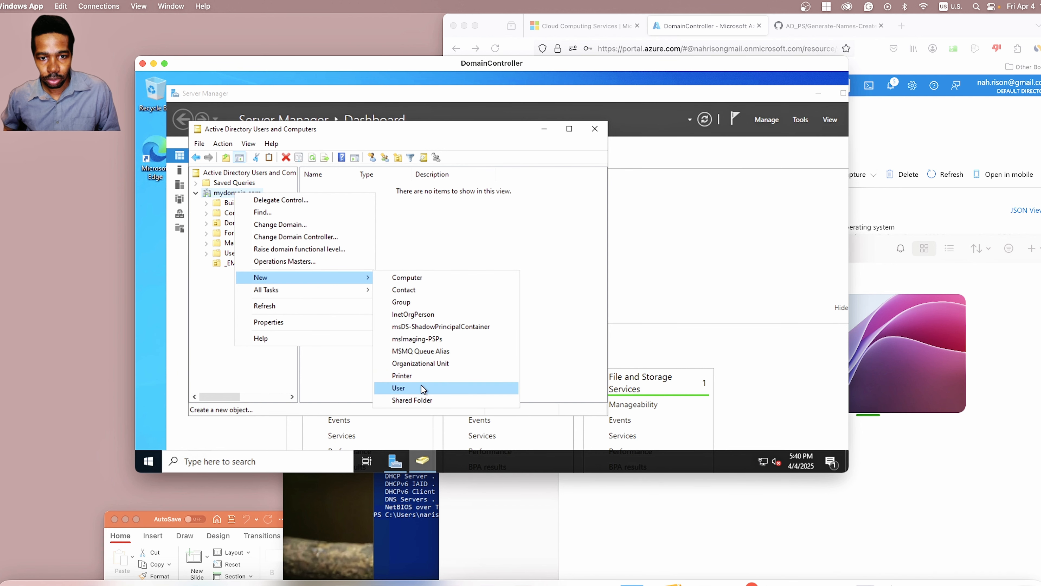
pyautogui.click(436, 363)
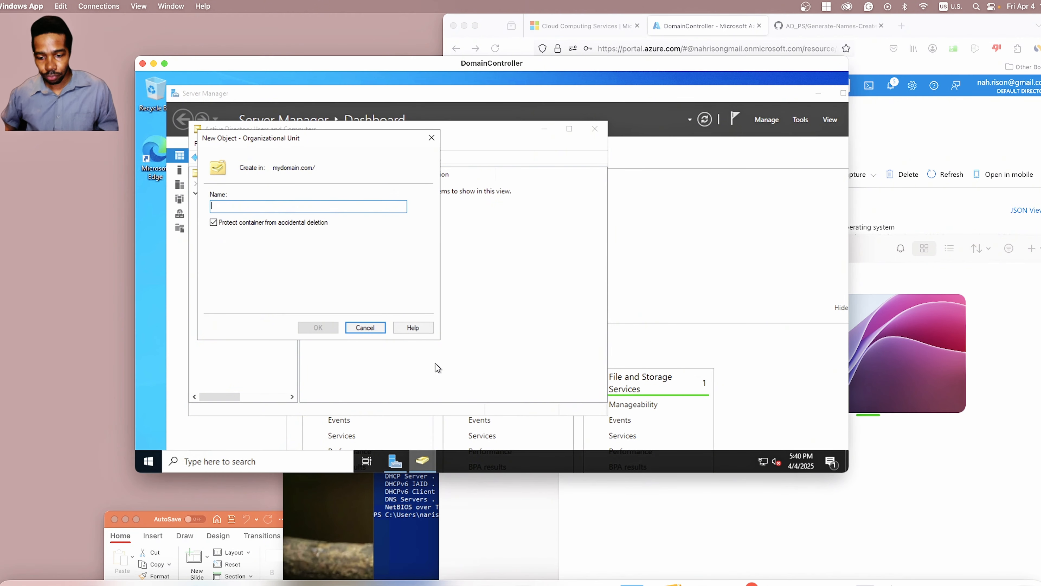
pyautogui.write('_')
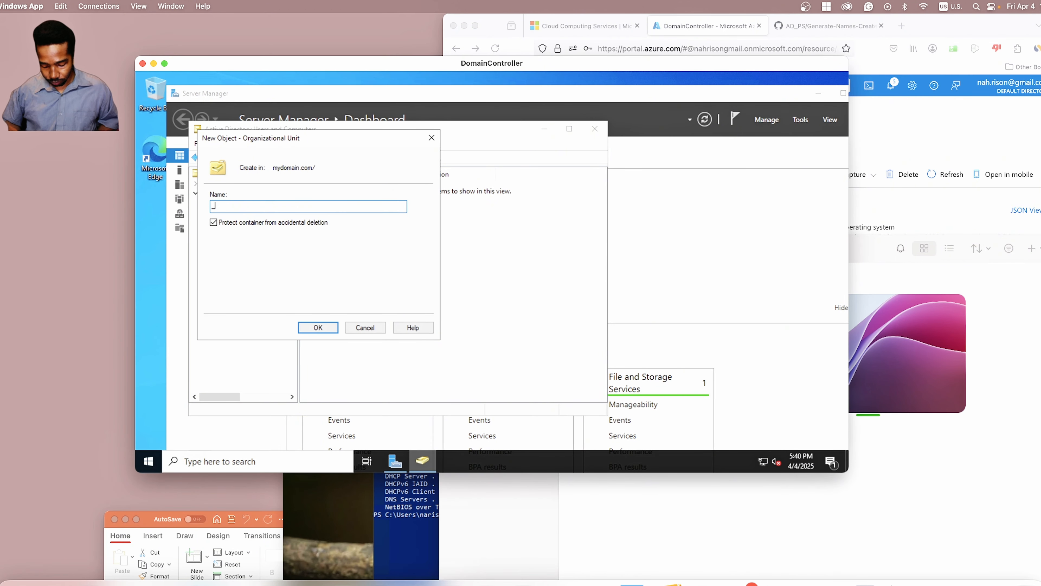
pyautogui.write('ADMIN')
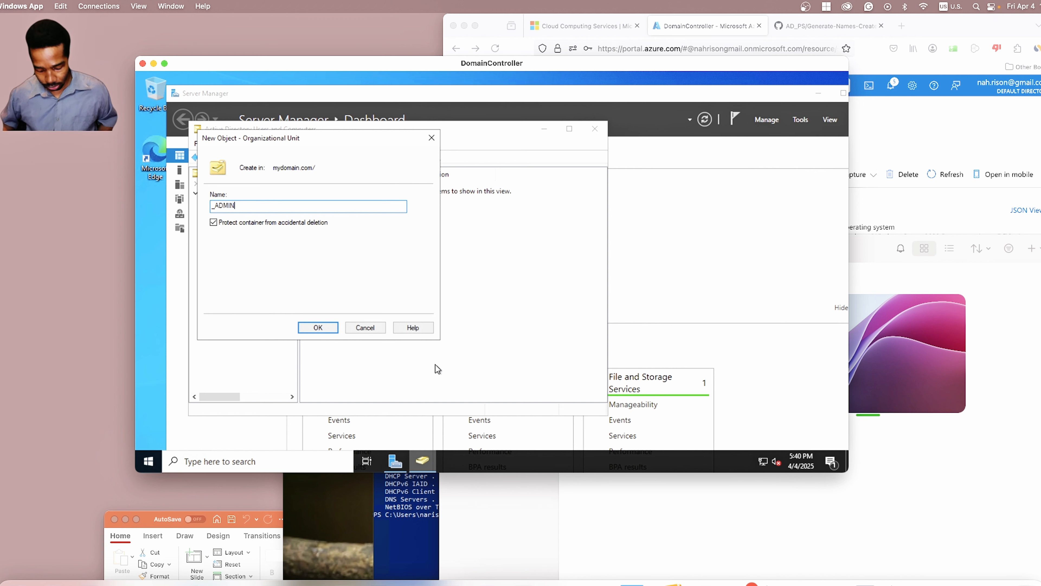
pyautogui.write('S')
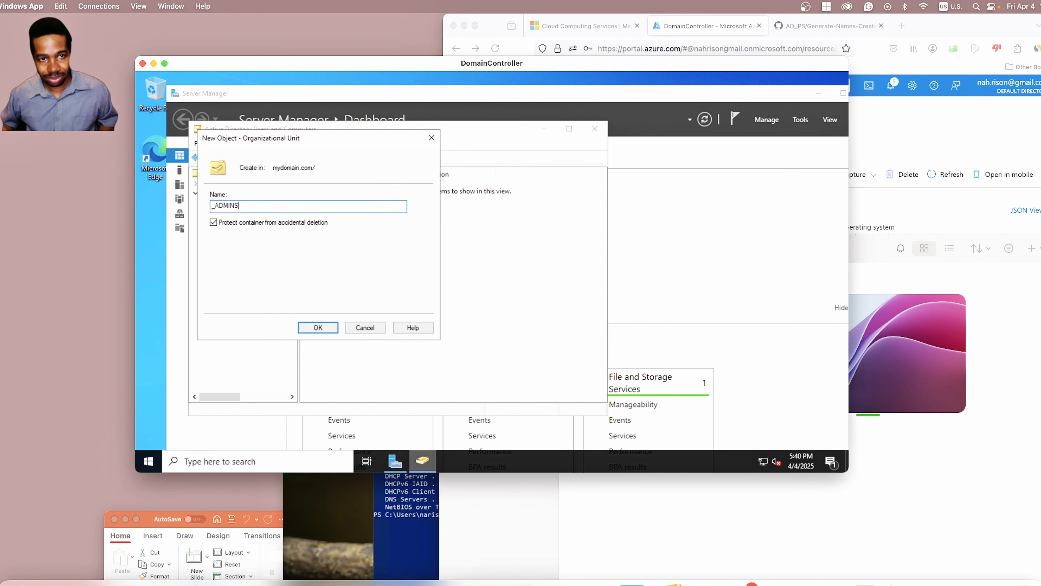
pyautogui.click(325, 330)
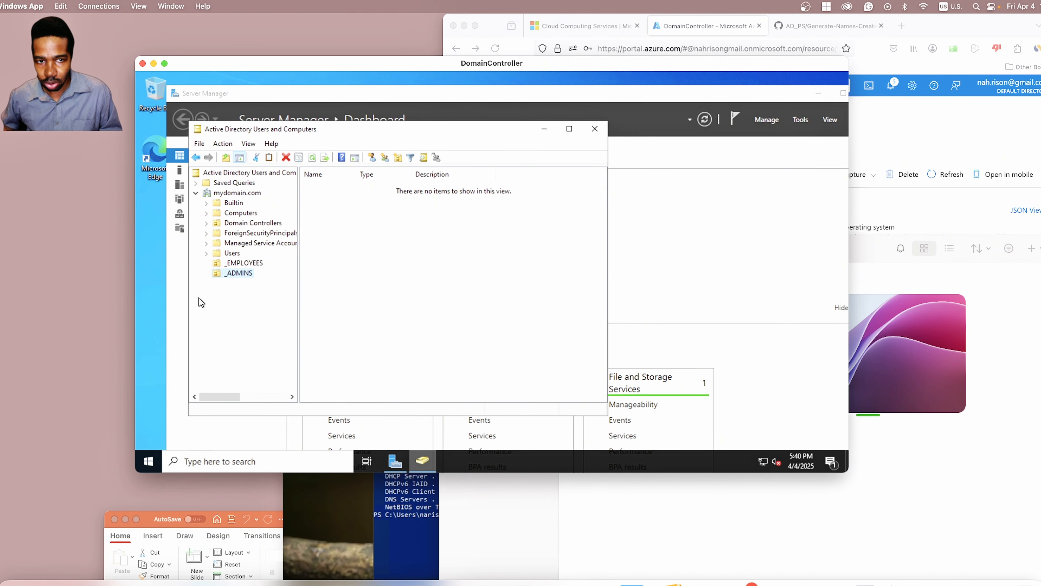
# Step: Start creating a new user inside the _ADMINS unit
pyautogui.click(232, 272)
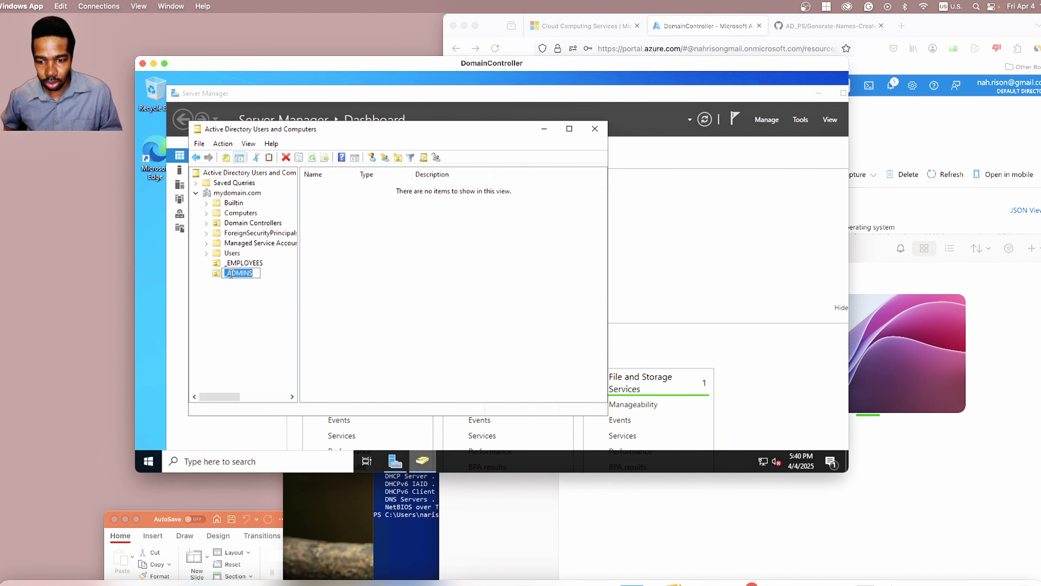
pyautogui.rightClick(232, 274)
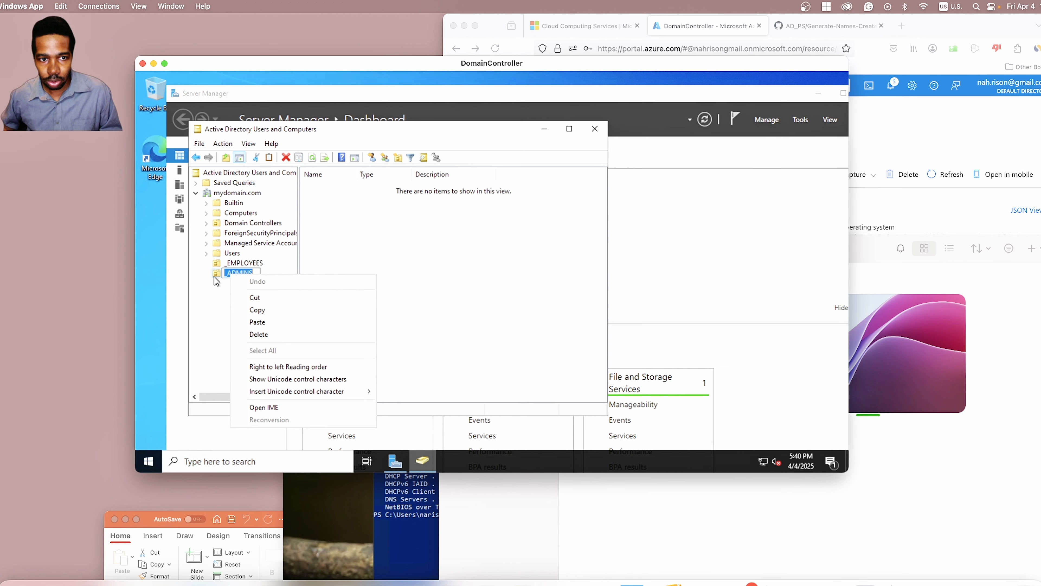
pyautogui.press('Escape')
pyautogui.rightClick(223, 274)
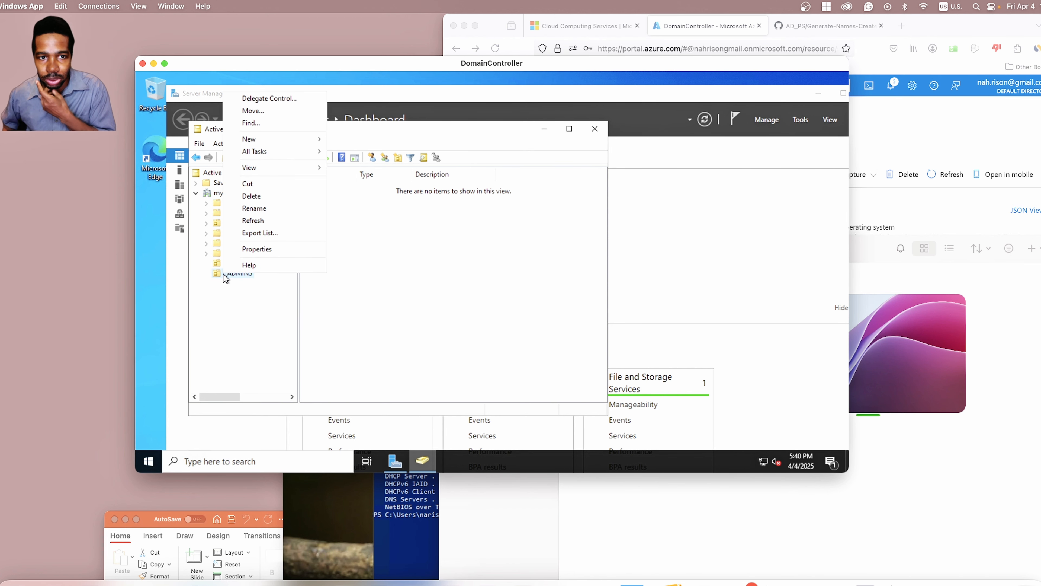
pyautogui.moveTo(293, 142)
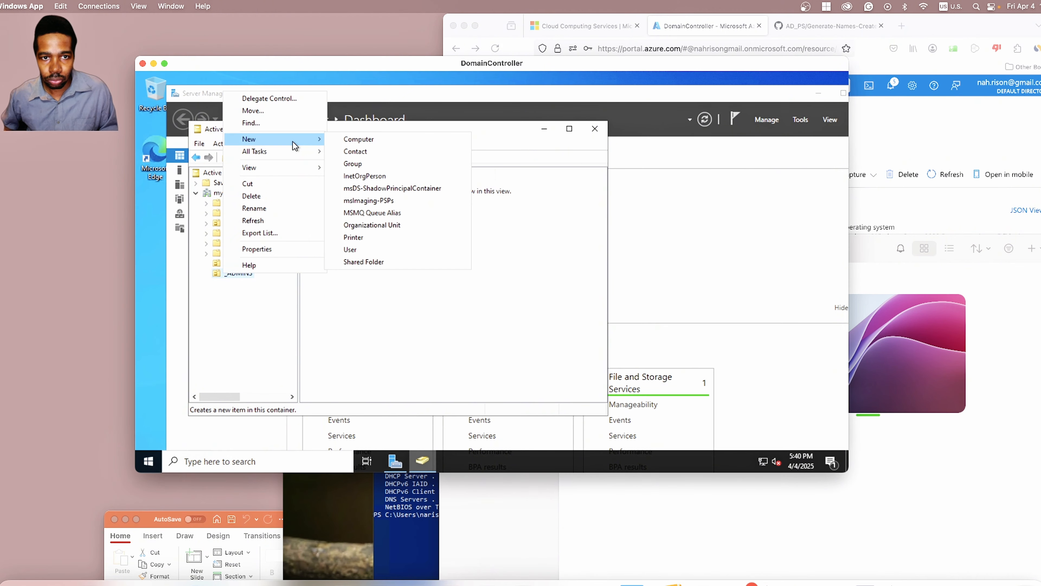
pyautogui.click(364, 251)
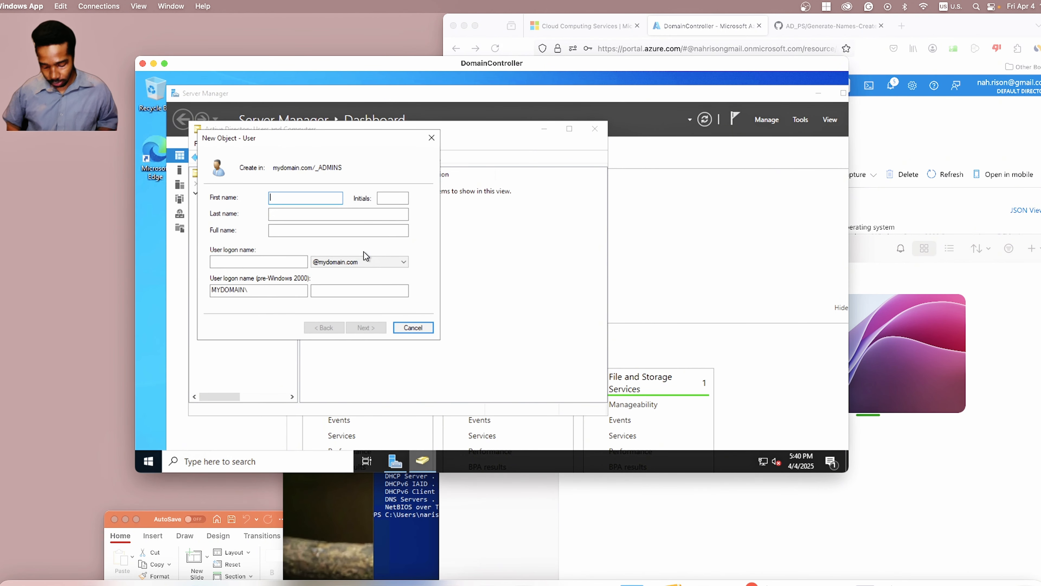
# Step: Enter the user's first name, last name and logon name, and continue to the password page
pyautogui.write('J')
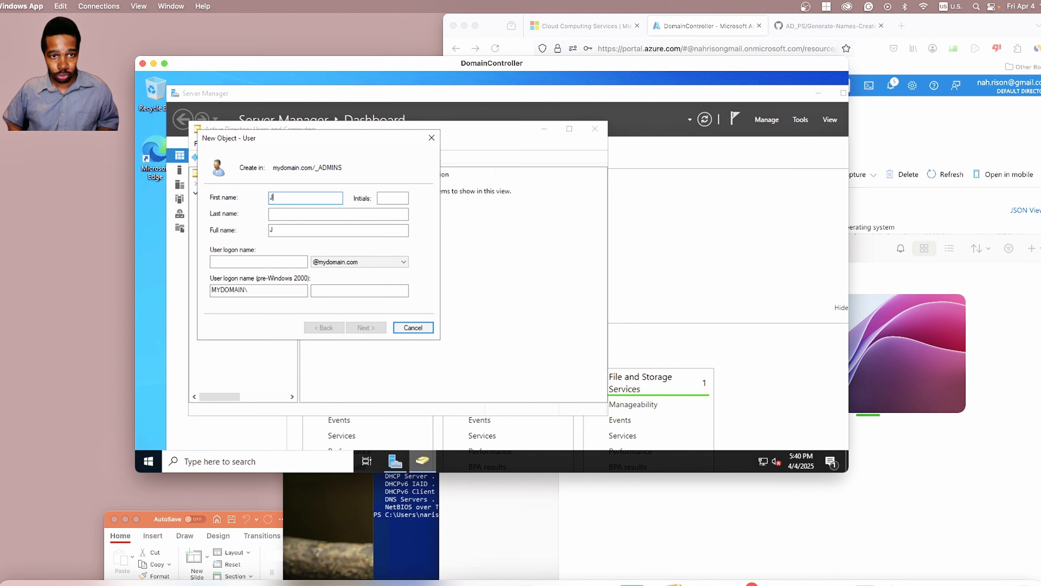
pyautogui.write('ane')
pyautogui.press('Tab')
pyautogui.press('Tab')
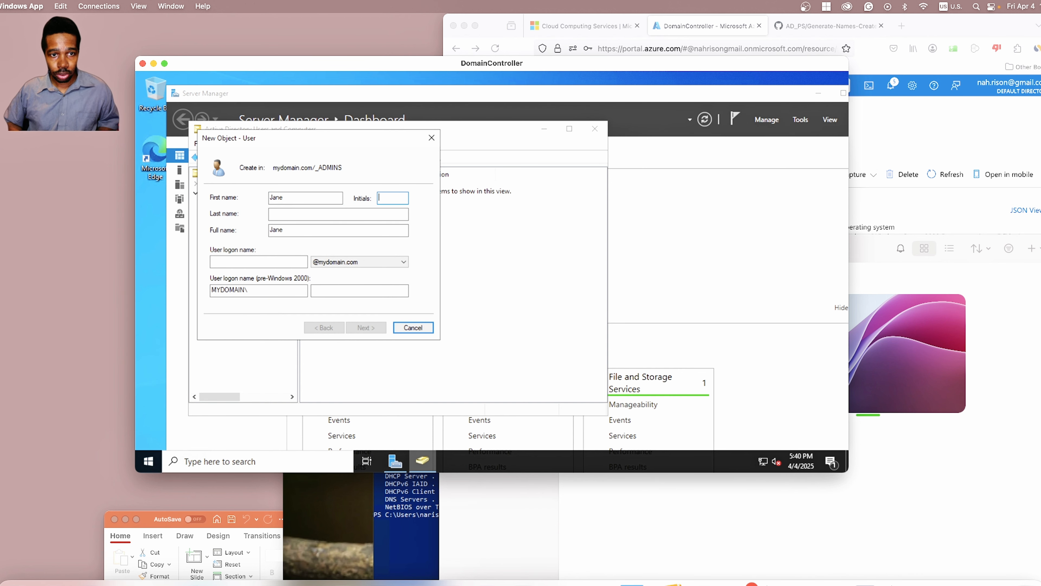
pyautogui.write('Doe')
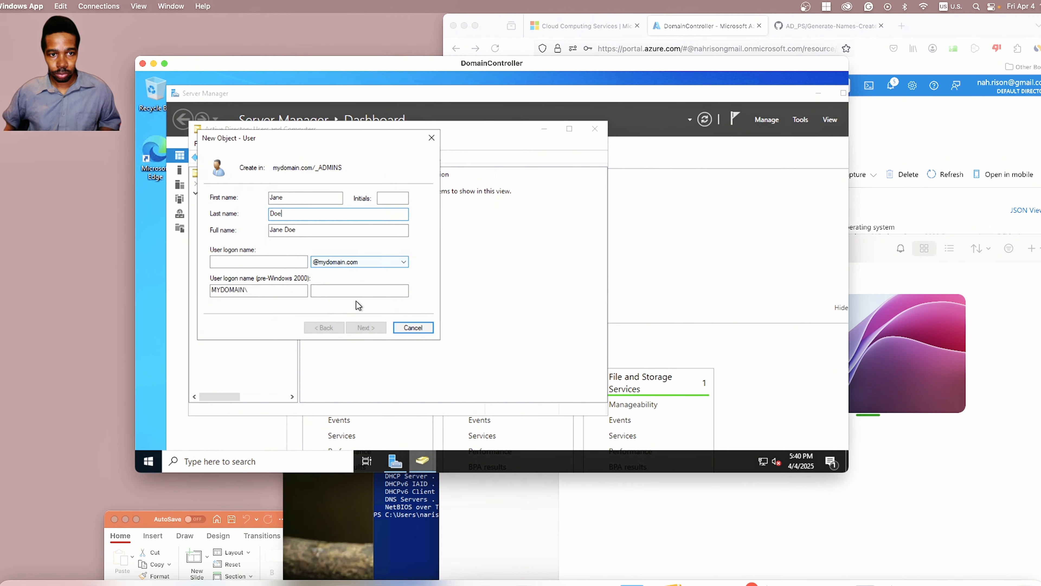
pyautogui.click(280, 262)
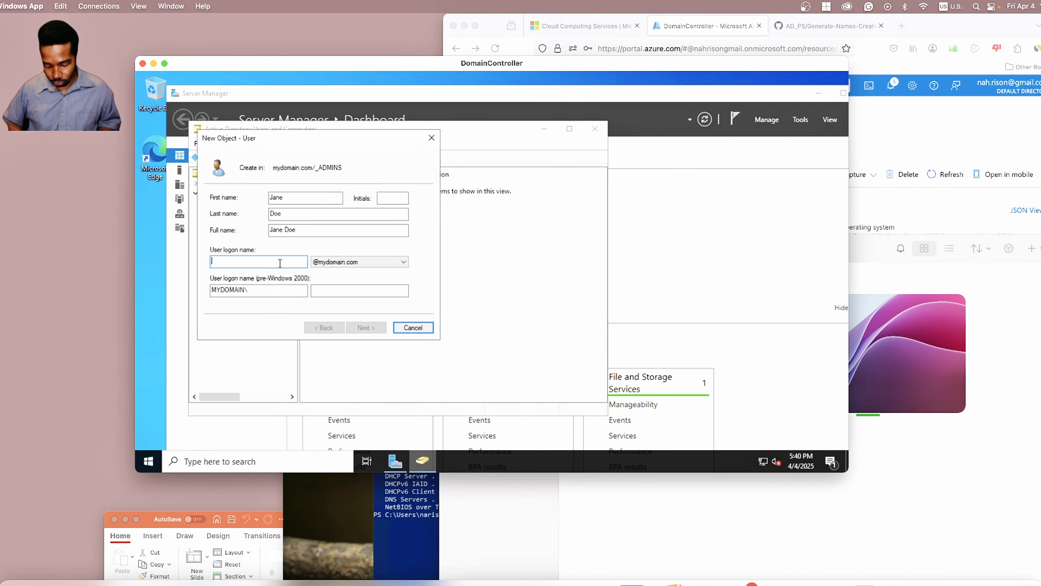
pyautogui.write('JaneD')
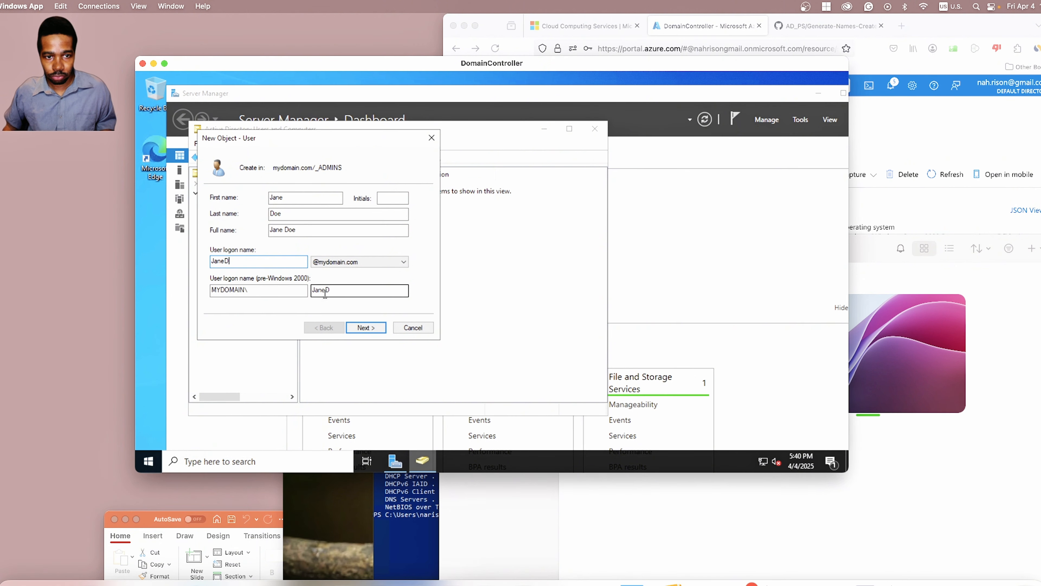
pyautogui.click(368, 331)
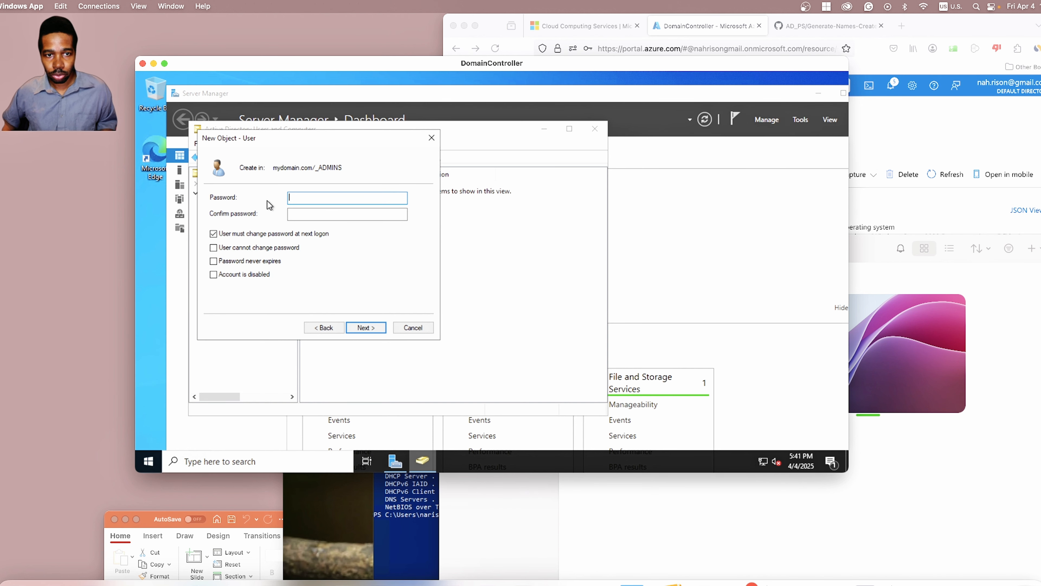
# Step: Turn off forced password change, enter and confirm the user's password, and finish the wizard
pyautogui.click(214, 234)
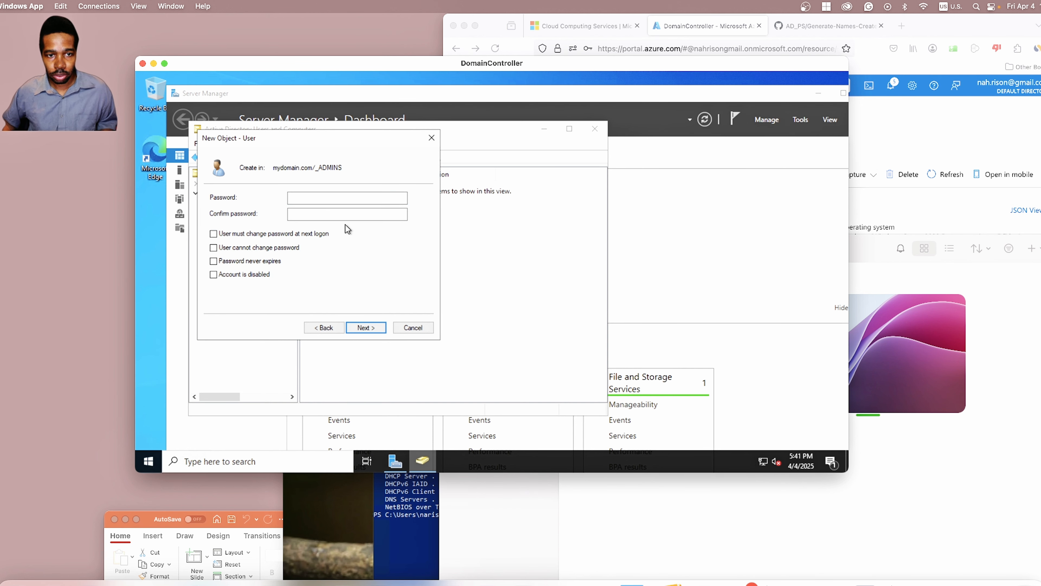
pyautogui.click(335, 199)
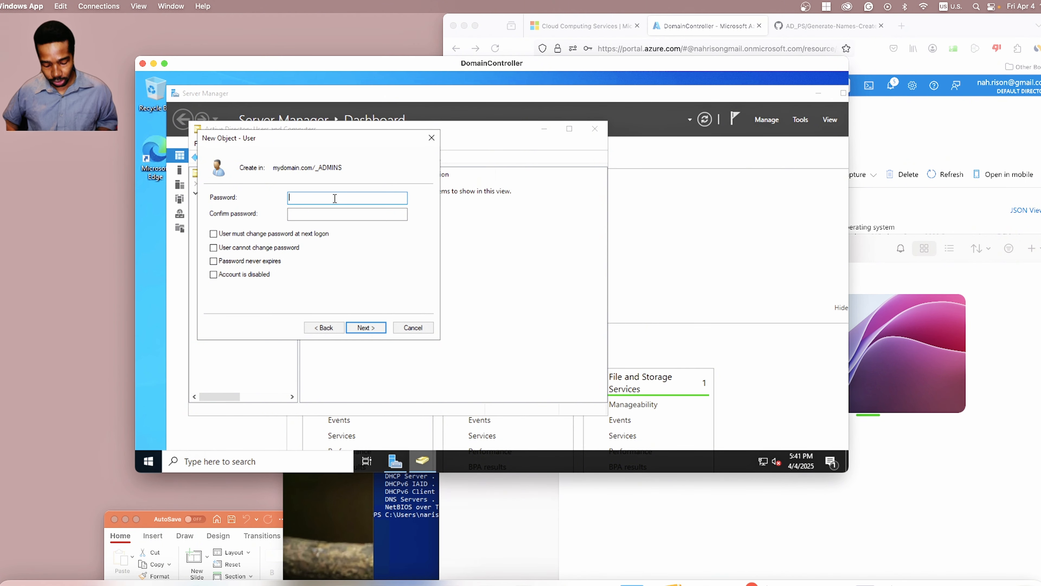
pyautogui.write('Password1')
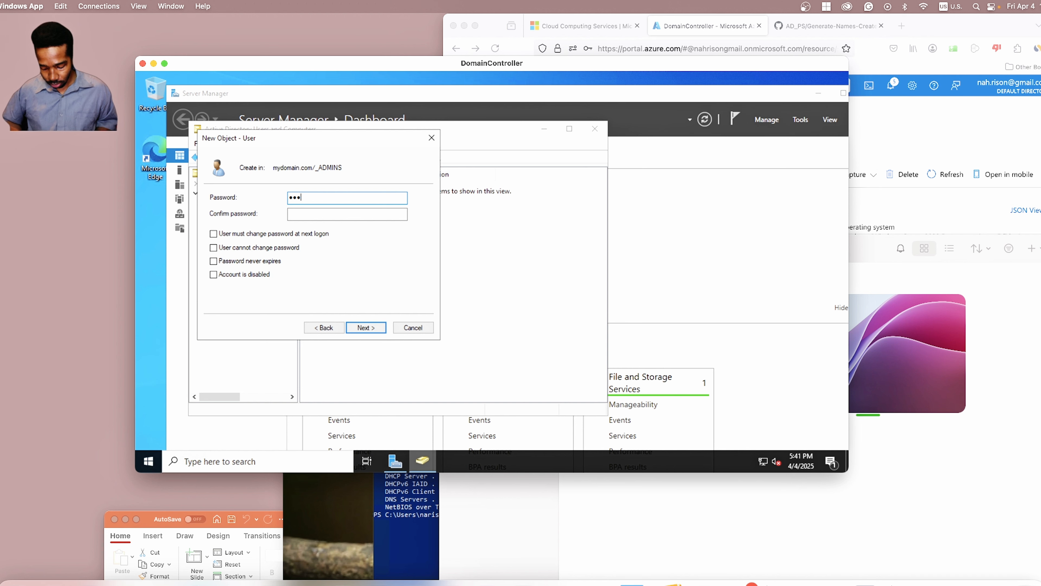
pyautogui.write('23!')
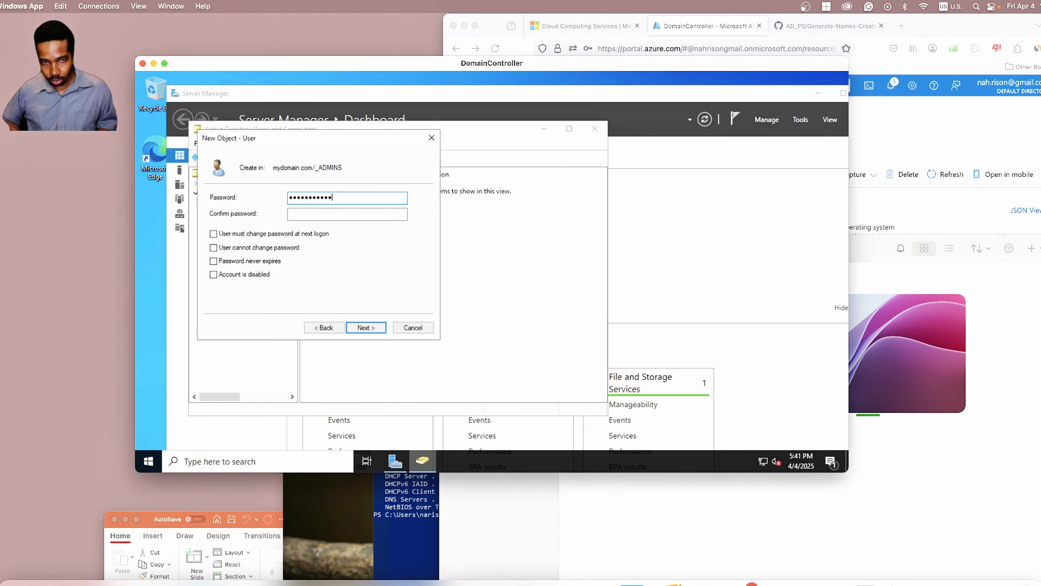
pyautogui.press('Tab')
pyautogui.write('Passw')
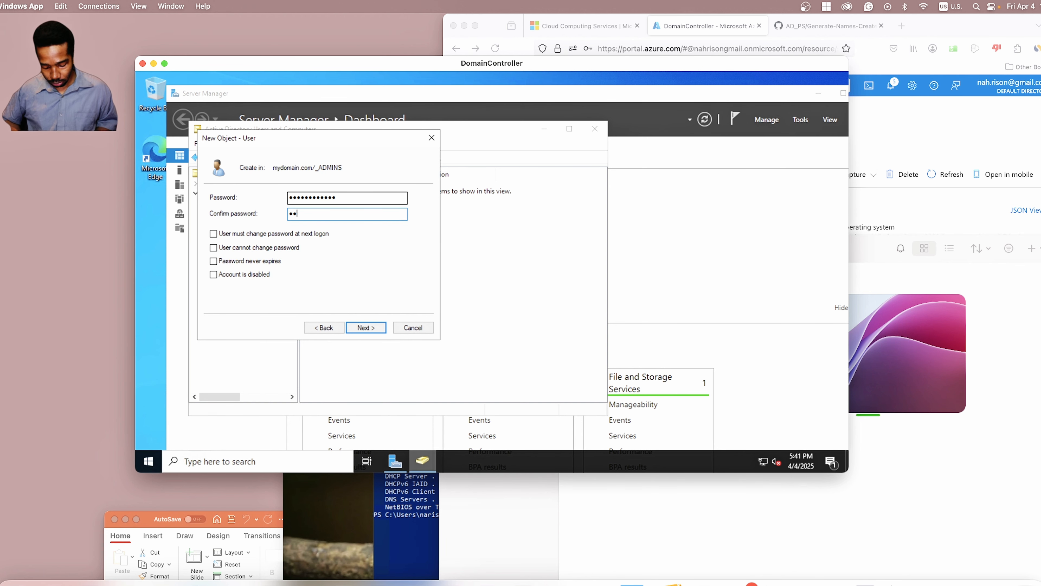
pyautogui.write('ord123!')
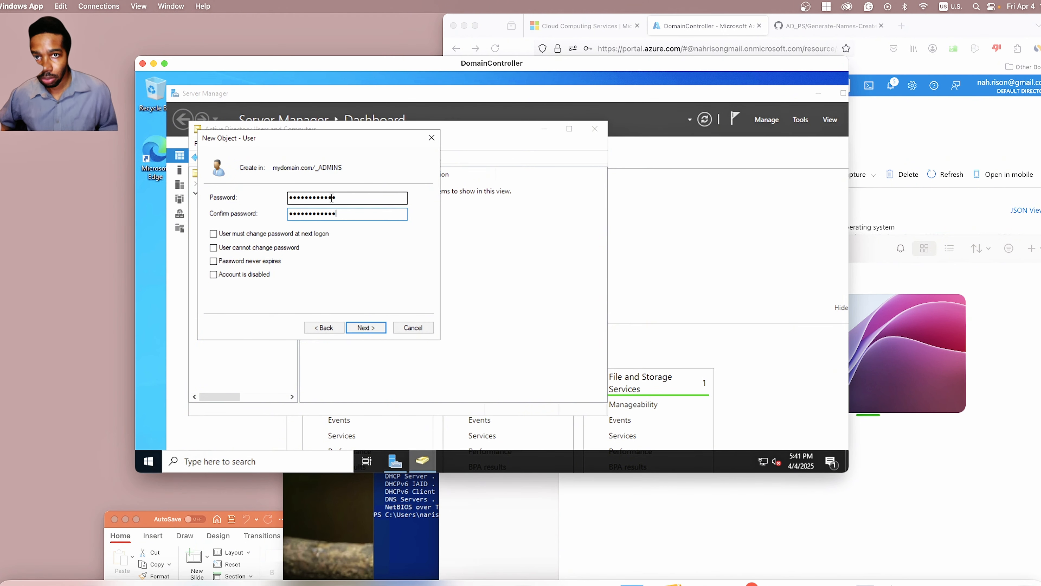
pyautogui.click(366, 328)
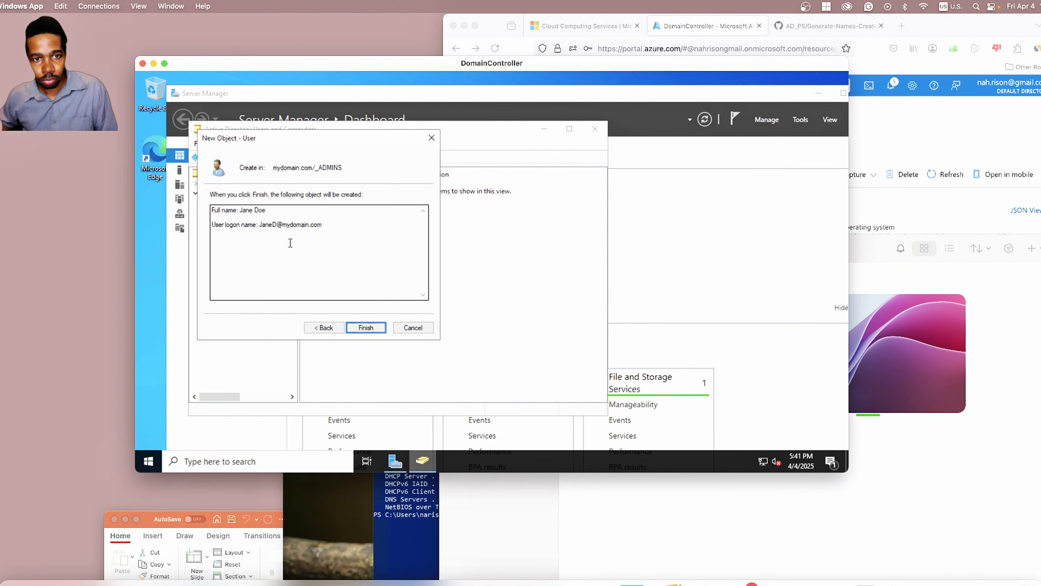
pyautogui.click(363, 328)
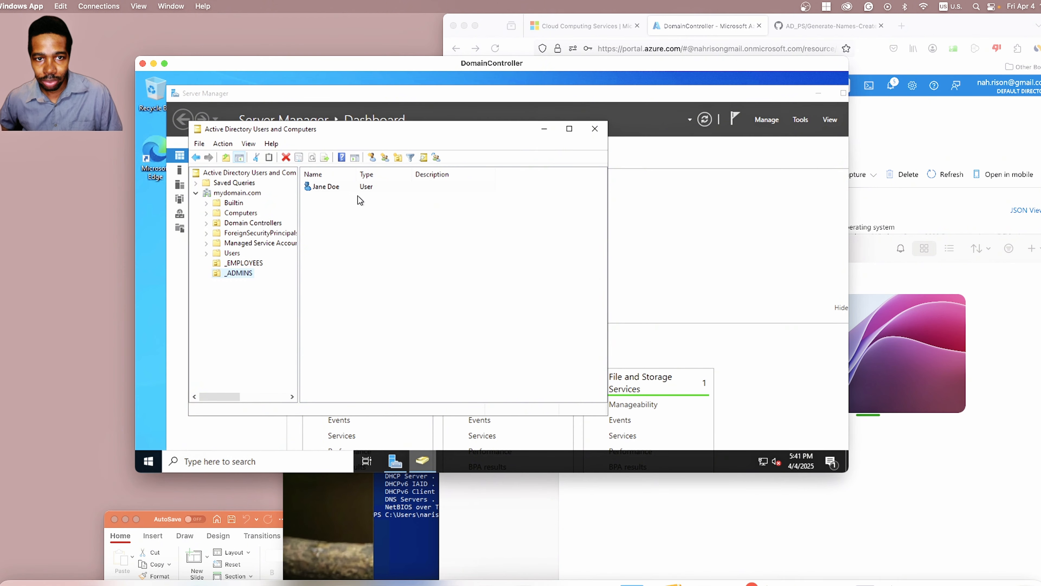
# Step: Try Add to a group on the new user, close it unchanged, and reopen the user's actions
pyautogui.click(353, 188)
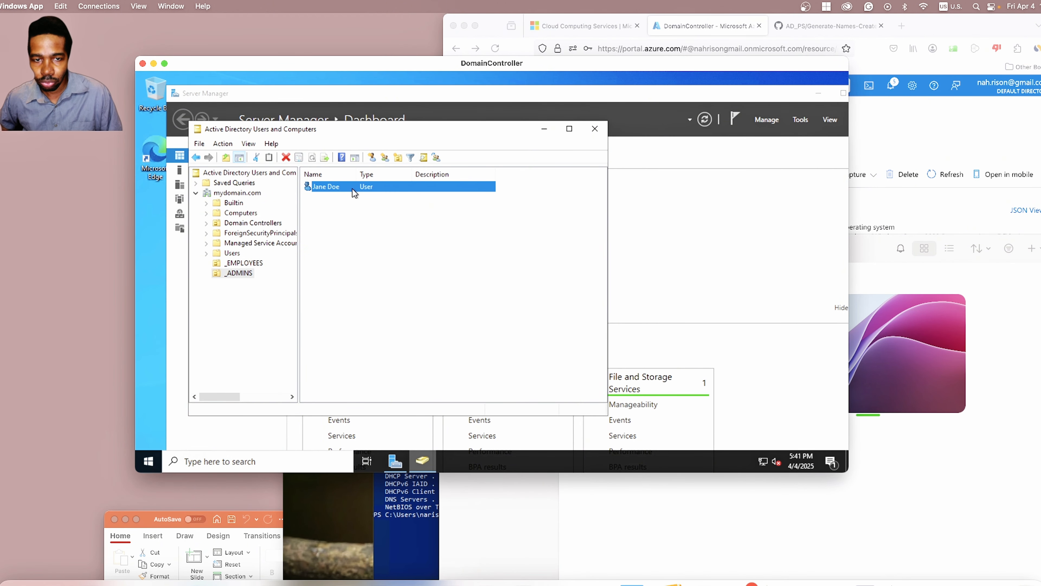
pyautogui.rightClick(353, 190)
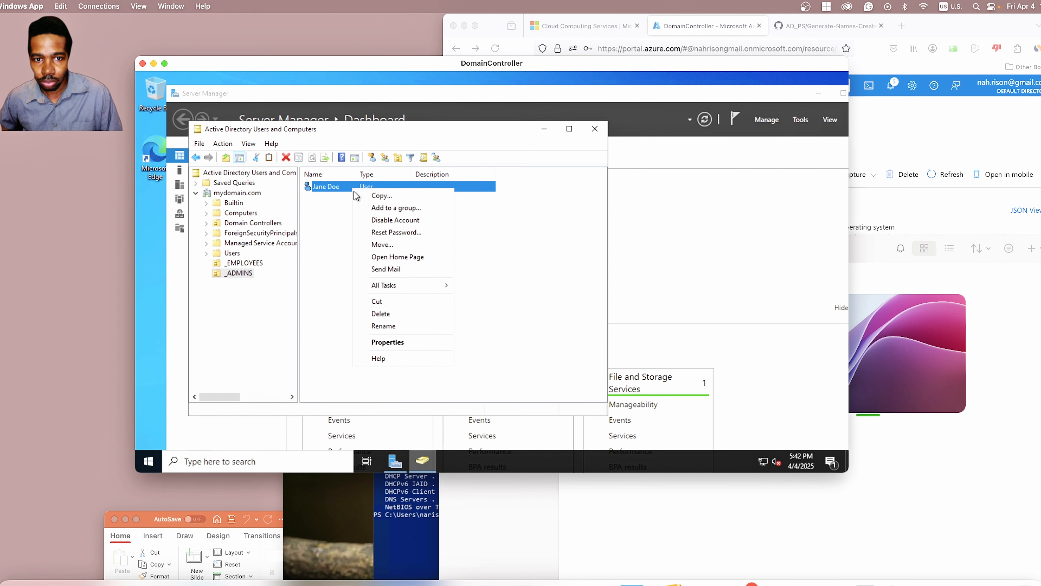
pyautogui.click(374, 207)
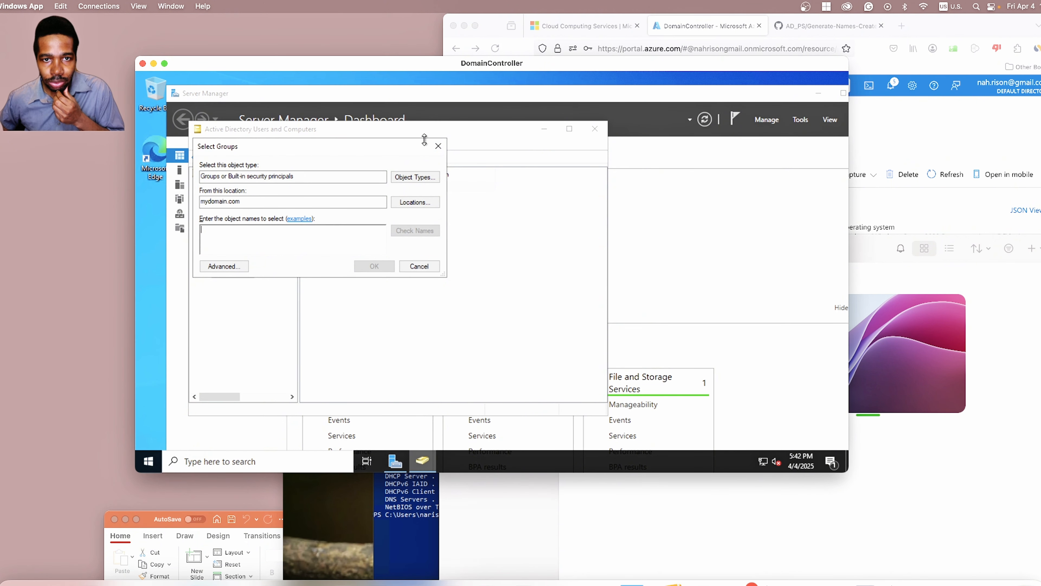
pyautogui.click(438, 145)
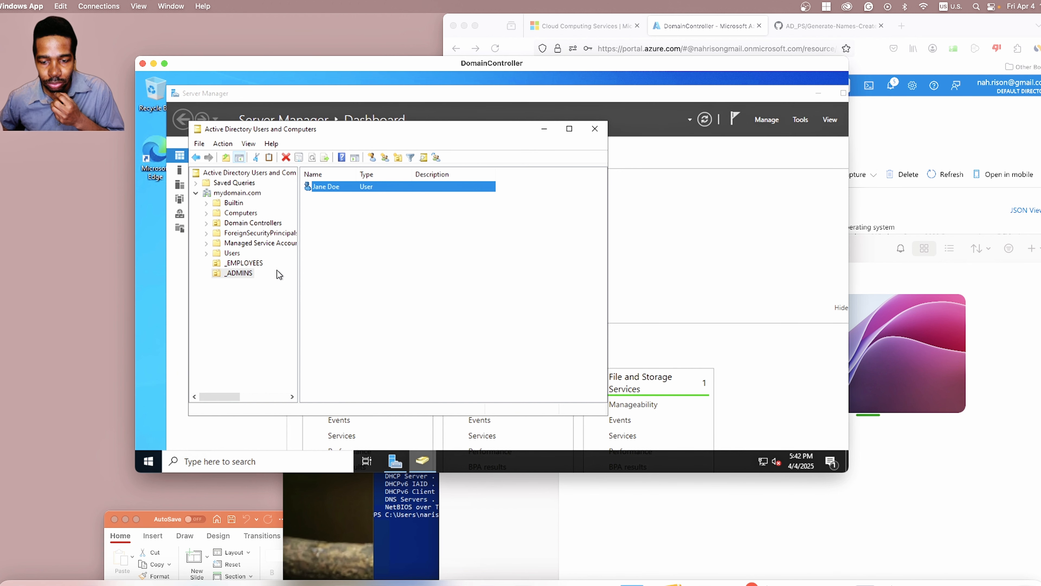
pyautogui.rightClick(327, 187)
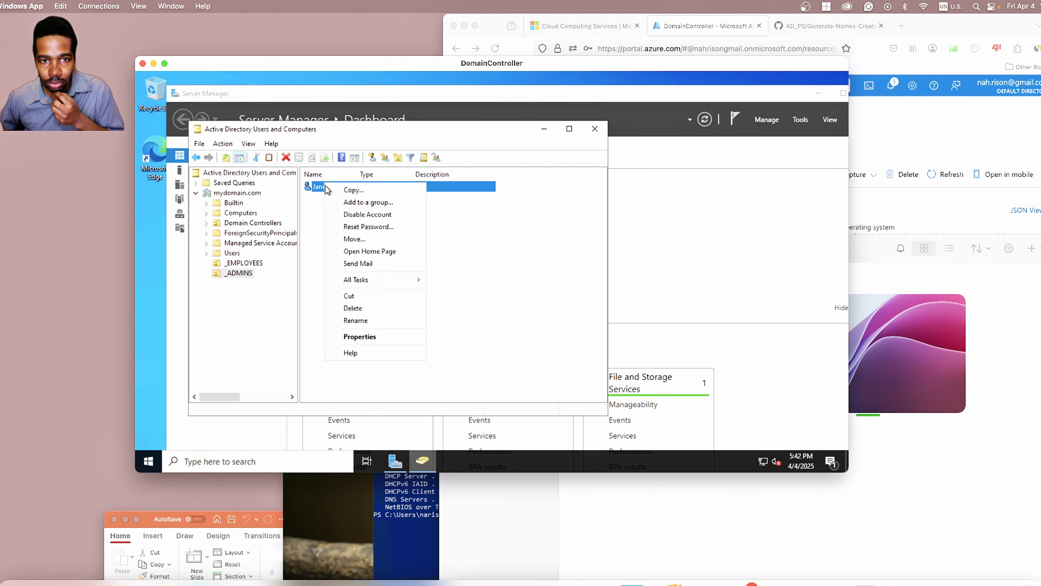
# Step: Add the user to Domain Admins on the Member Of tab and apply the change
pyautogui.click(368, 337)
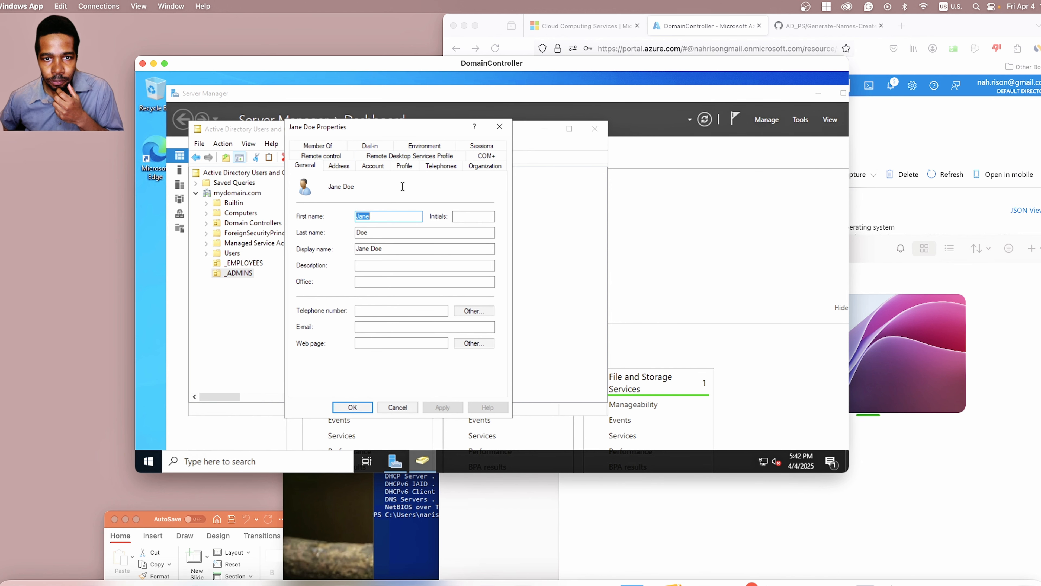
pyautogui.click(329, 147)
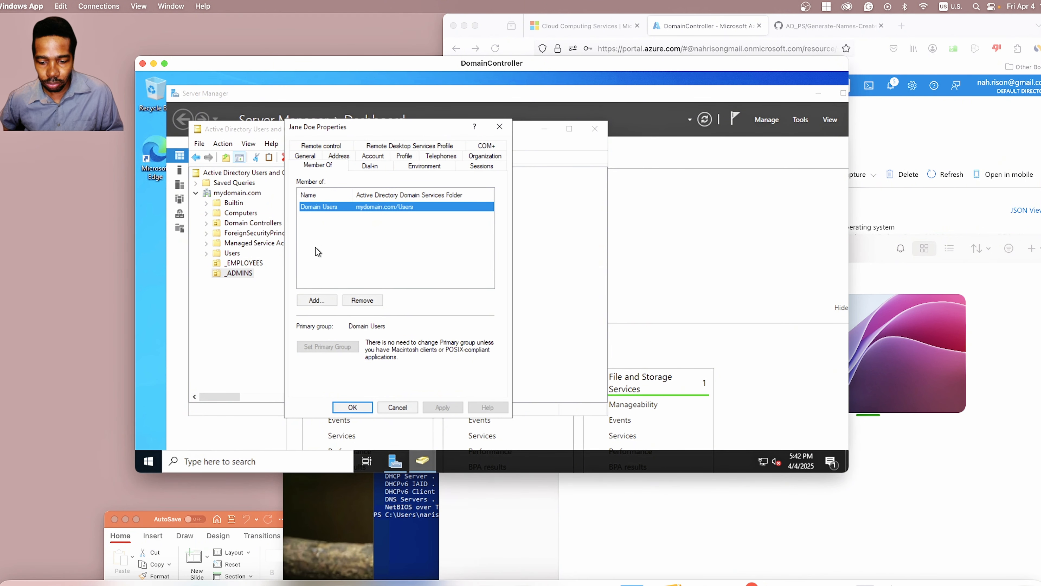
pyautogui.click(325, 300)
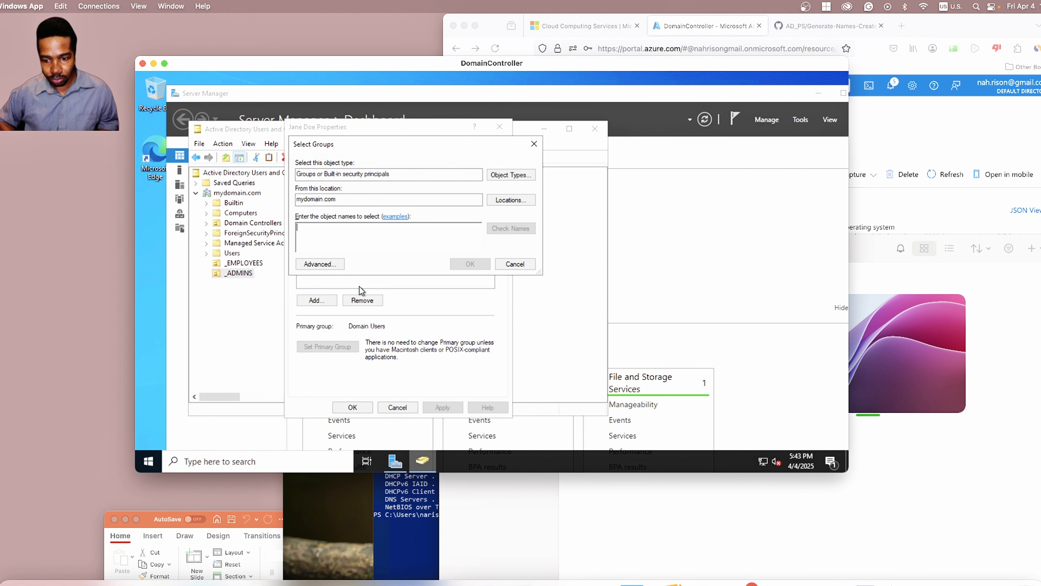
pyautogui.write('dom')
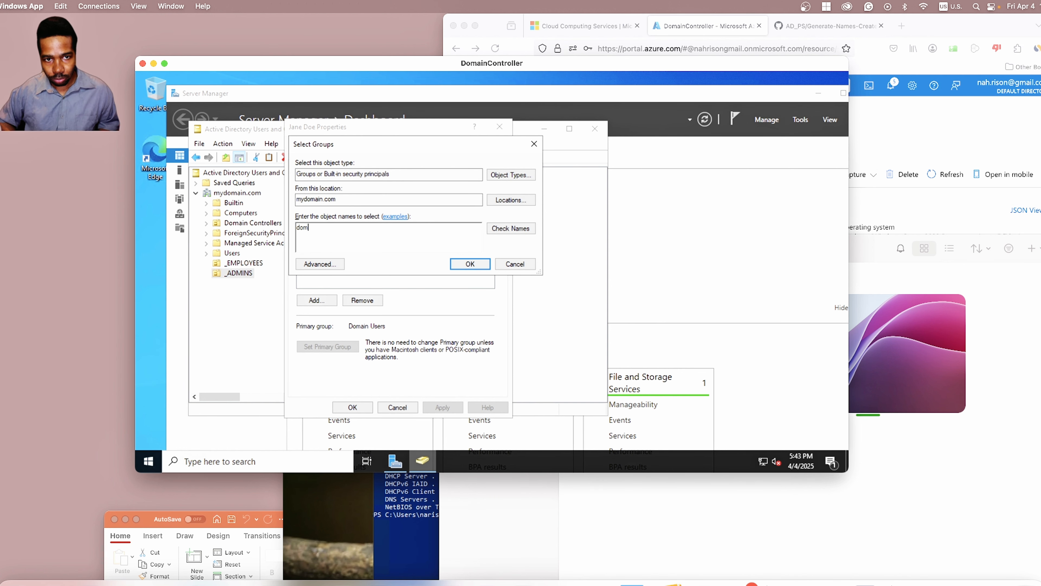
pyautogui.write('ain')
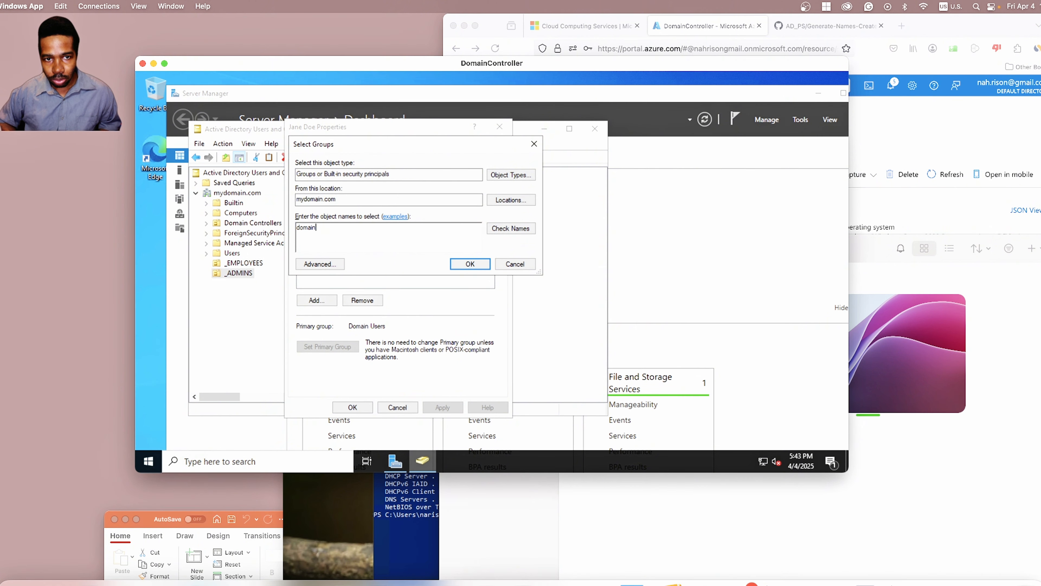
pyautogui.write(' admins')
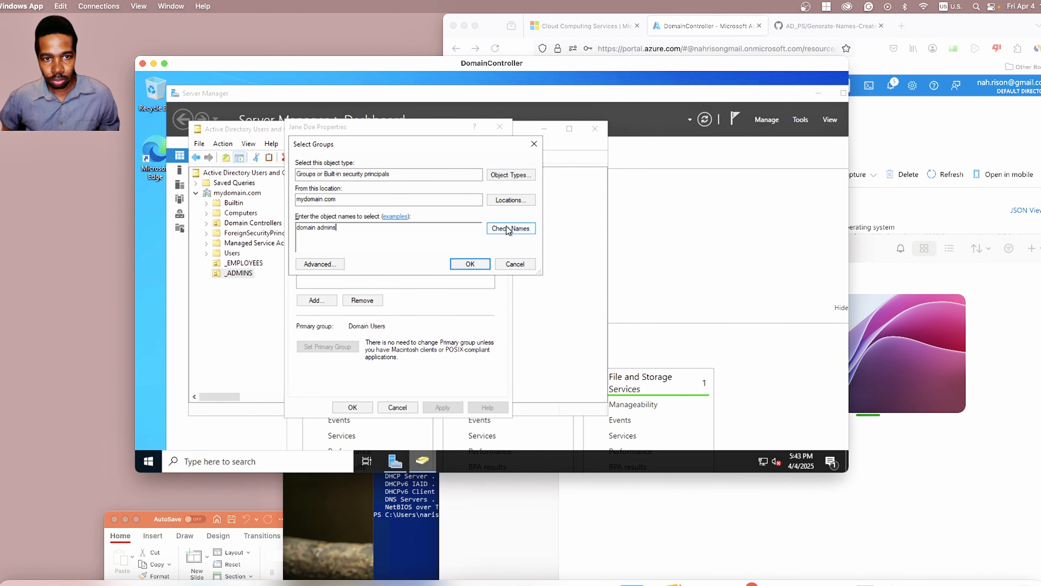
pyautogui.click(514, 229)
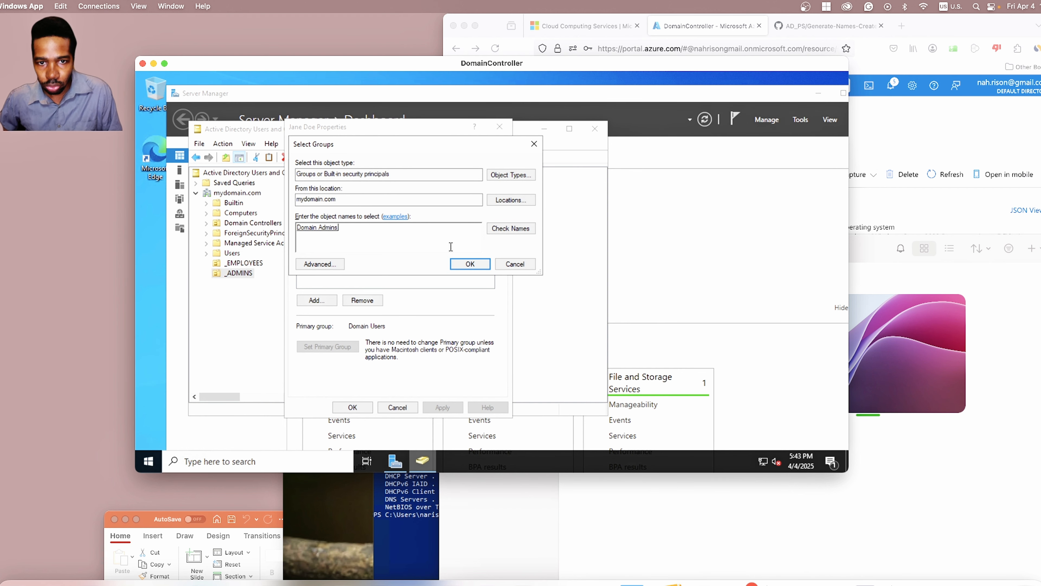
pyautogui.click(469, 264)
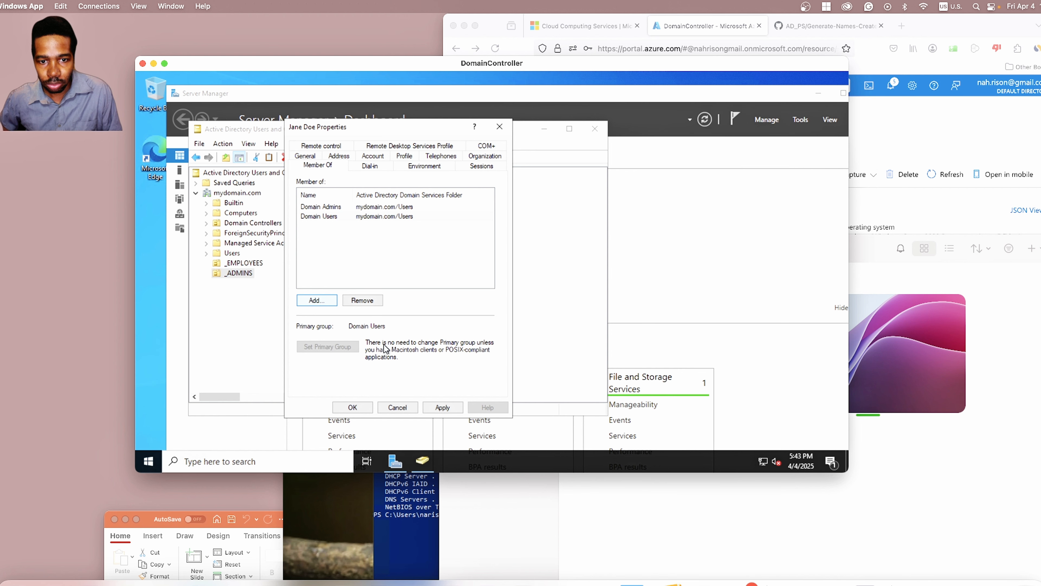
pyautogui.click(444, 408)
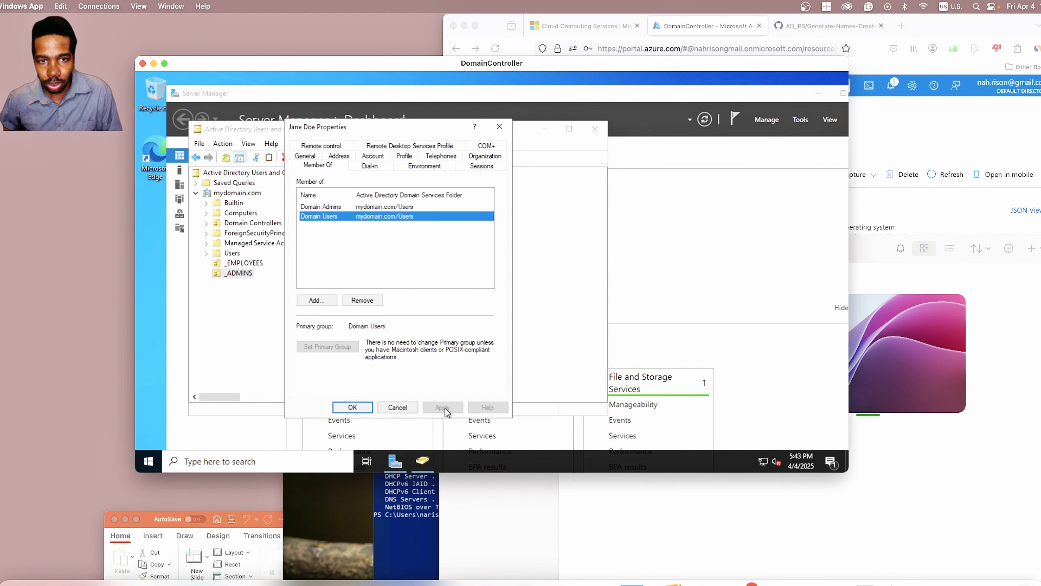
pyautogui.click(409, 206)
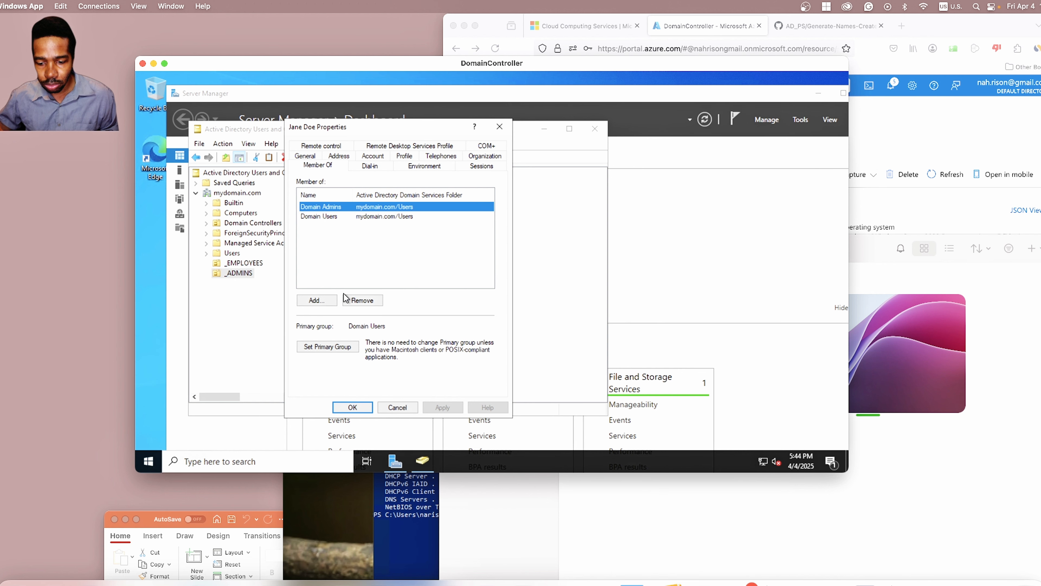
# Step: Abandon a second group addition after Name Not Found errors, then close the user's properties with OK
pyautogui.click(326, 303)
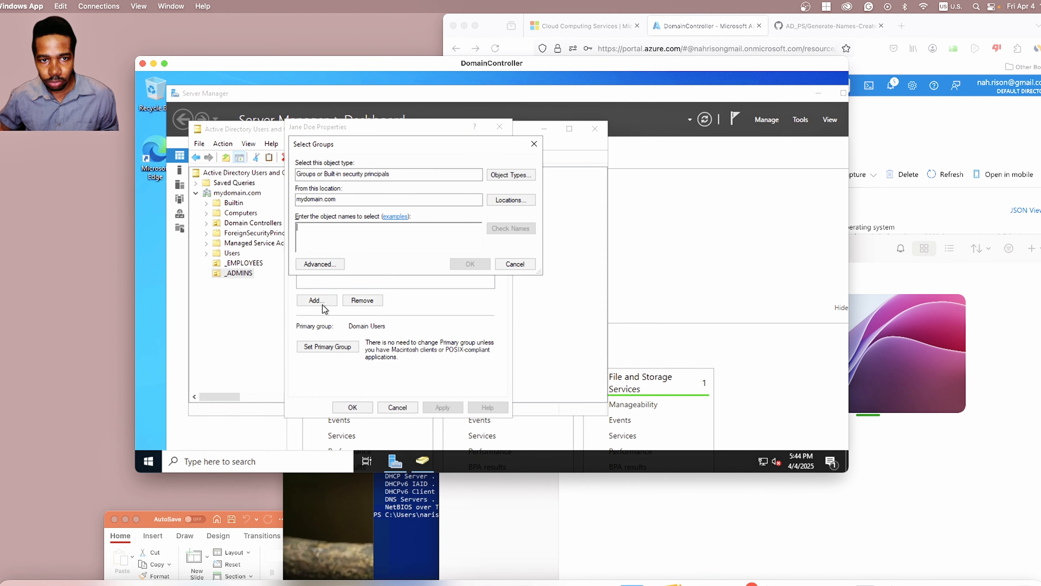
pyautogui.write('domain_')
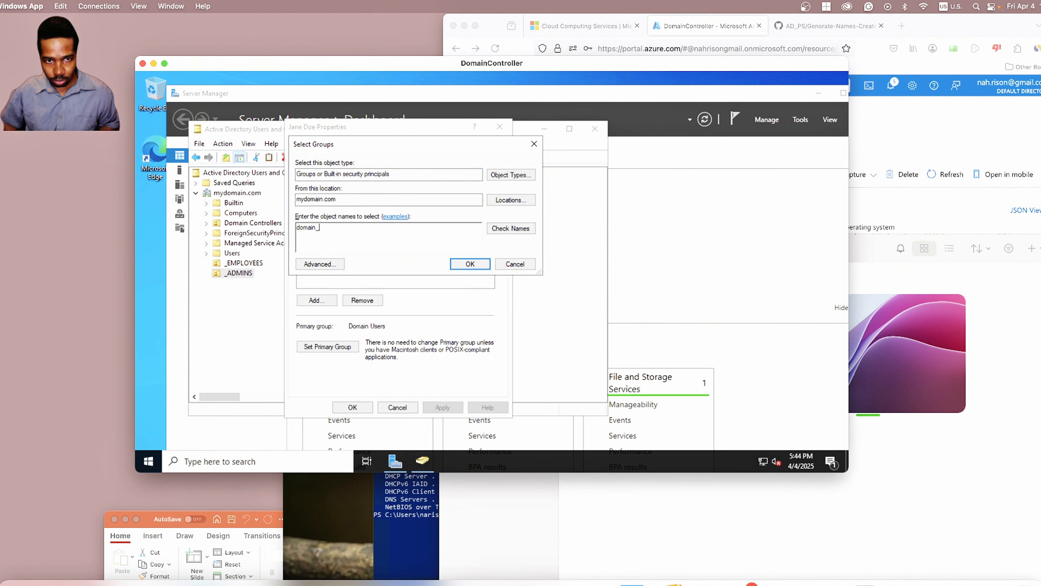
pyautogui.write(' admins')
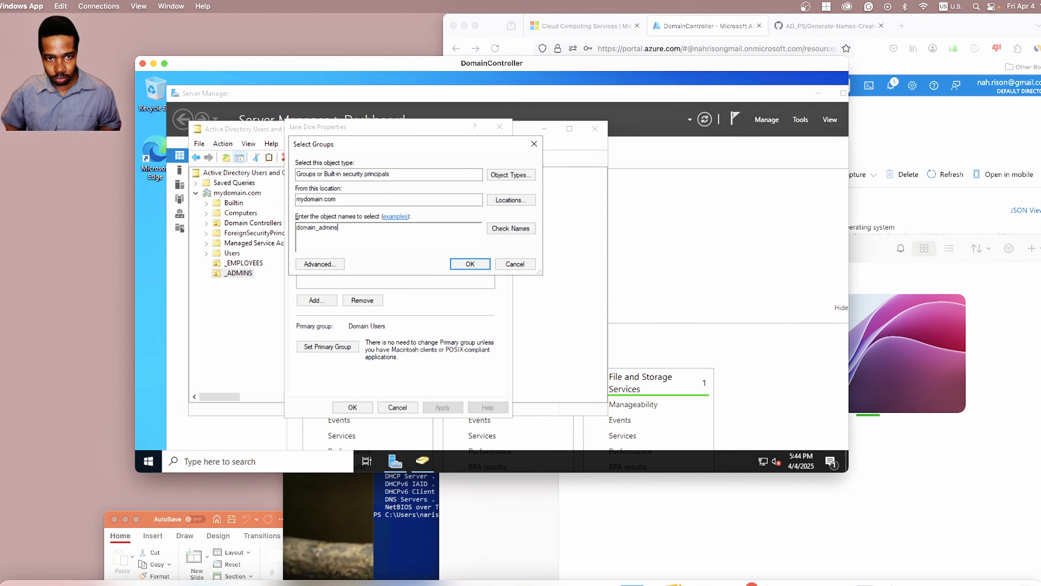
pyautogui.click(516, 230)
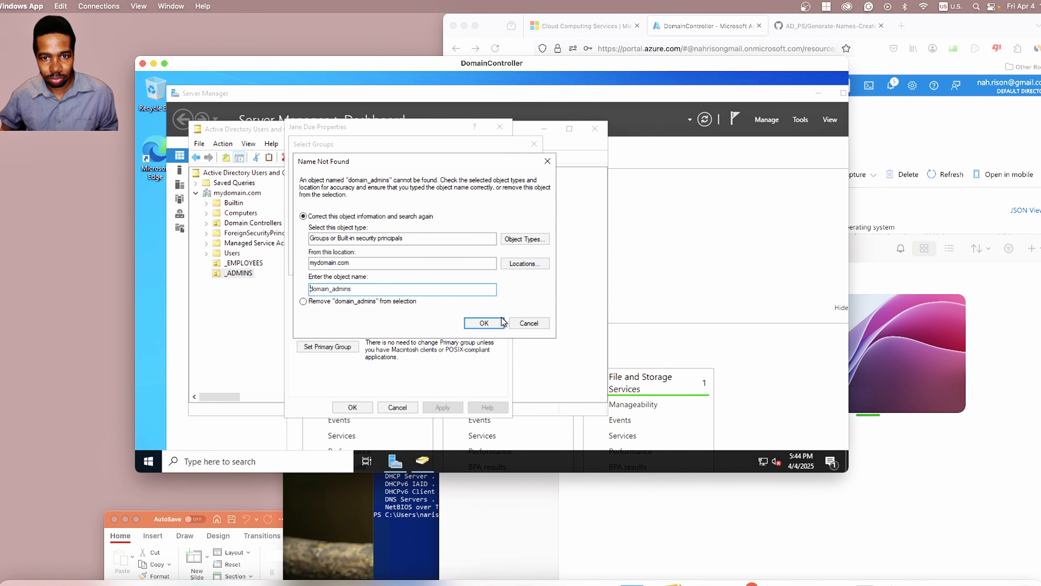
pyautogui.click(547, 161)
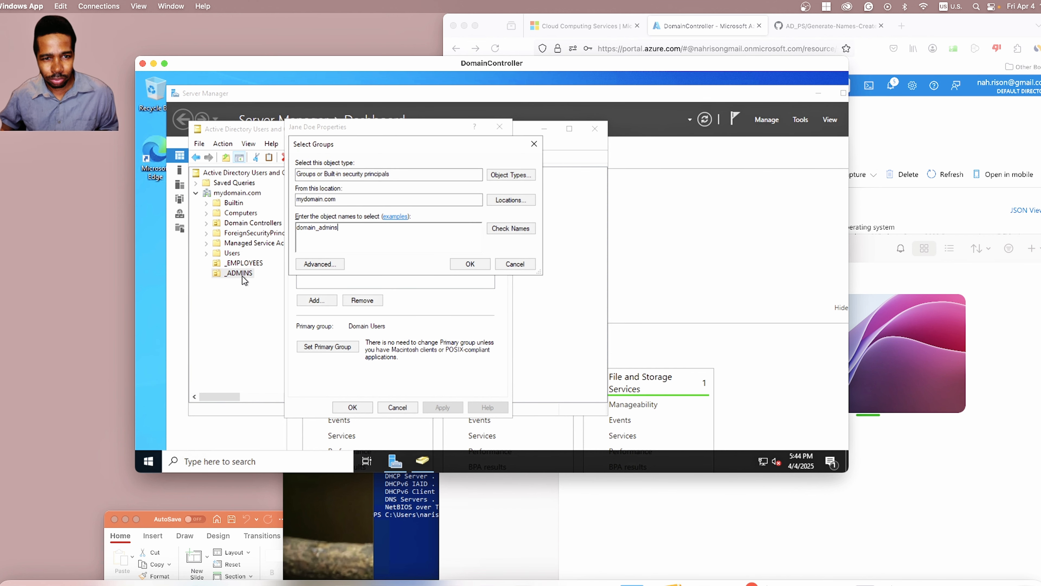
pyautogui.click(518, 230)
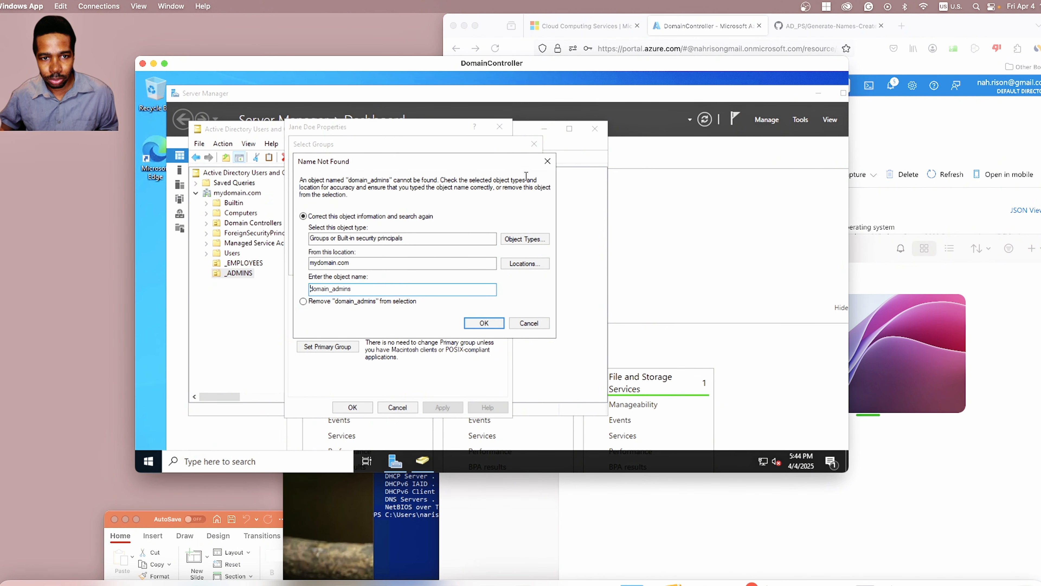
pyautogui.click(546, 163)
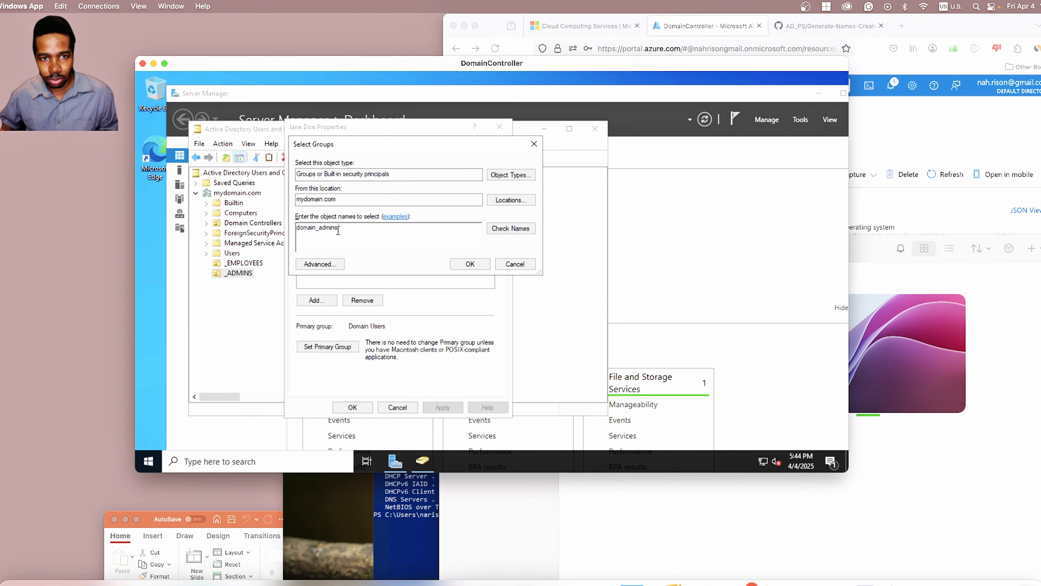
pyautogui.click(518, 263)
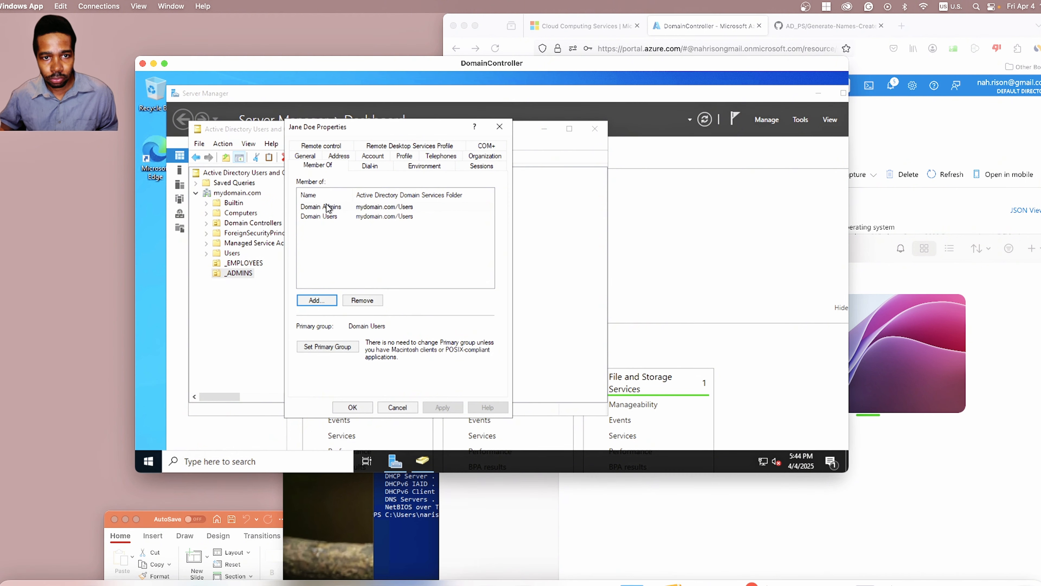
pyautogui.scroll(-3, 340, 435)
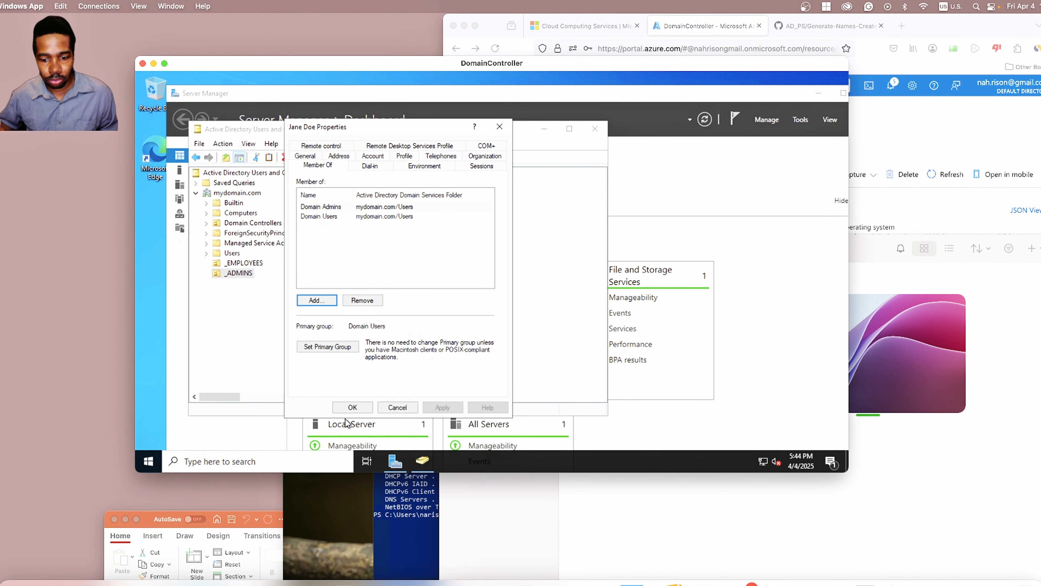
pyautogui.click(355, 408)
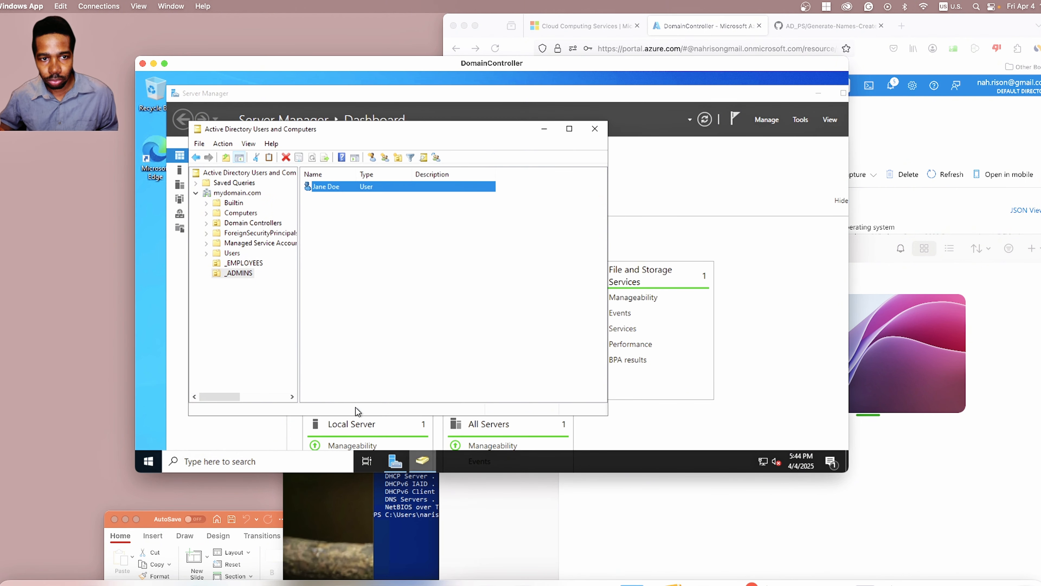
# Step: Browse _EMPLOYEES, Users and _ADMINS, select the user in _ADMINS, then close the console
pyautogui.click(254, 263)
pyautogui.click(238, 274)
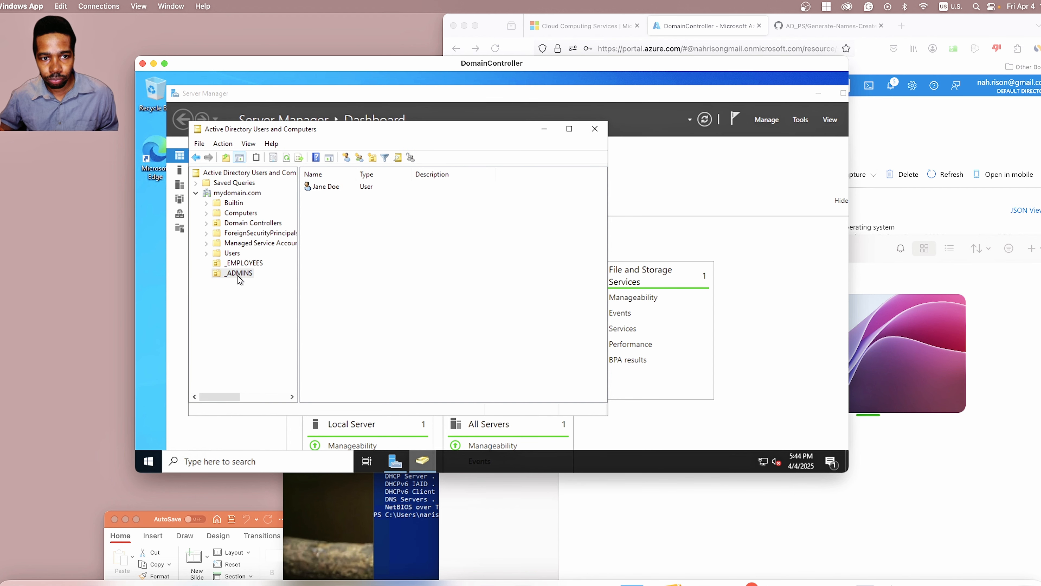
pyautogui.click(232, 253)
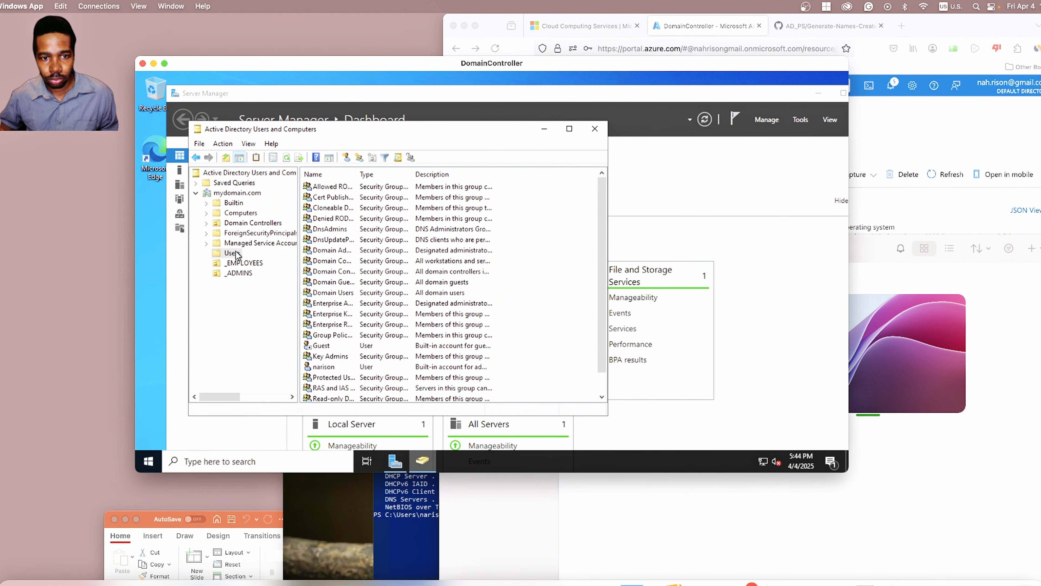
pyautogui.scroll(-1, 386, 306)
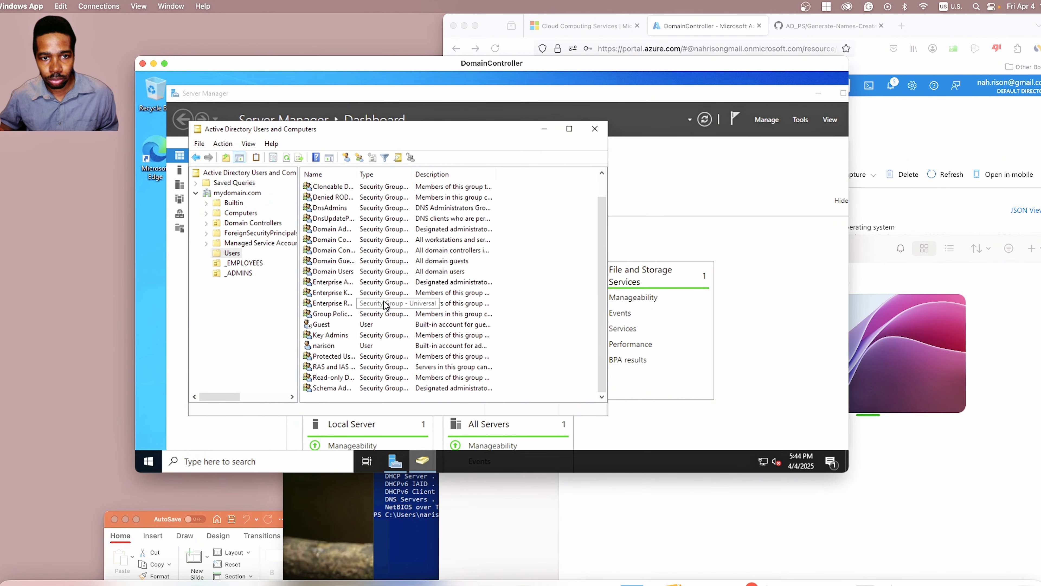
pyautogui.scroll(1, 385, 305)
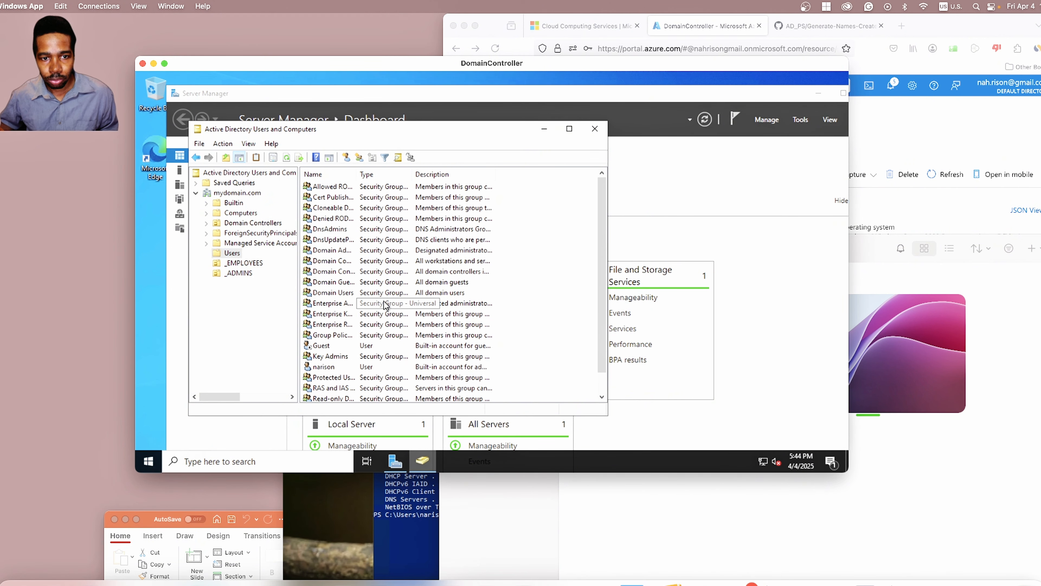
pyautogui.click(246, 273)
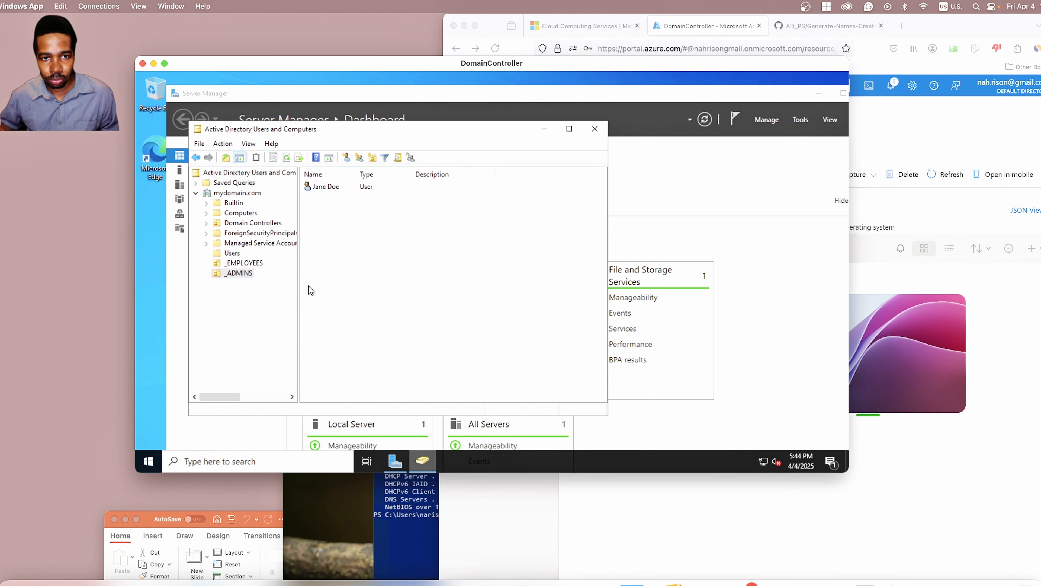
pyautogui.click(349, 188)
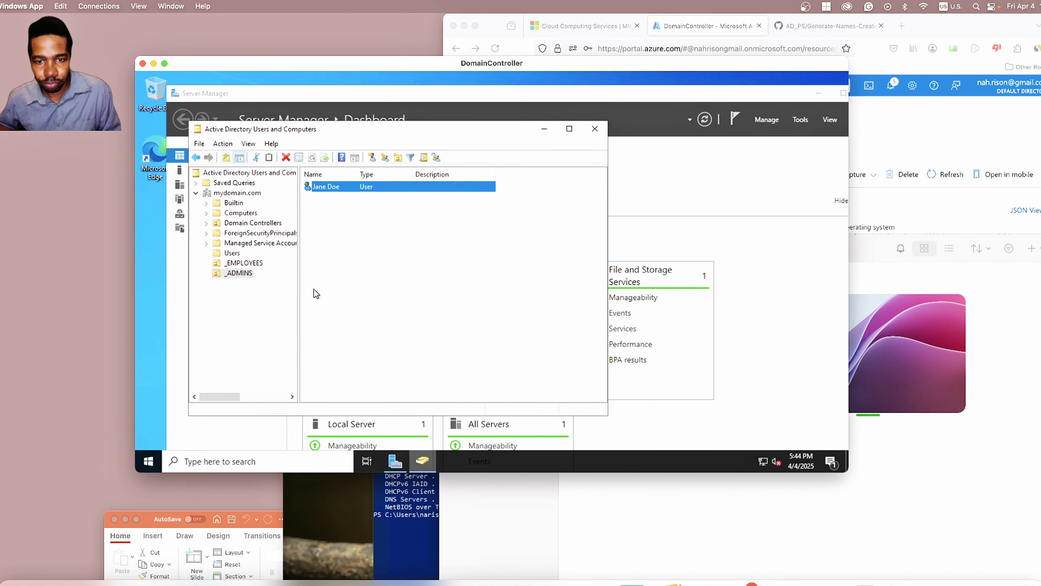
pyautogui.click(595, 129)
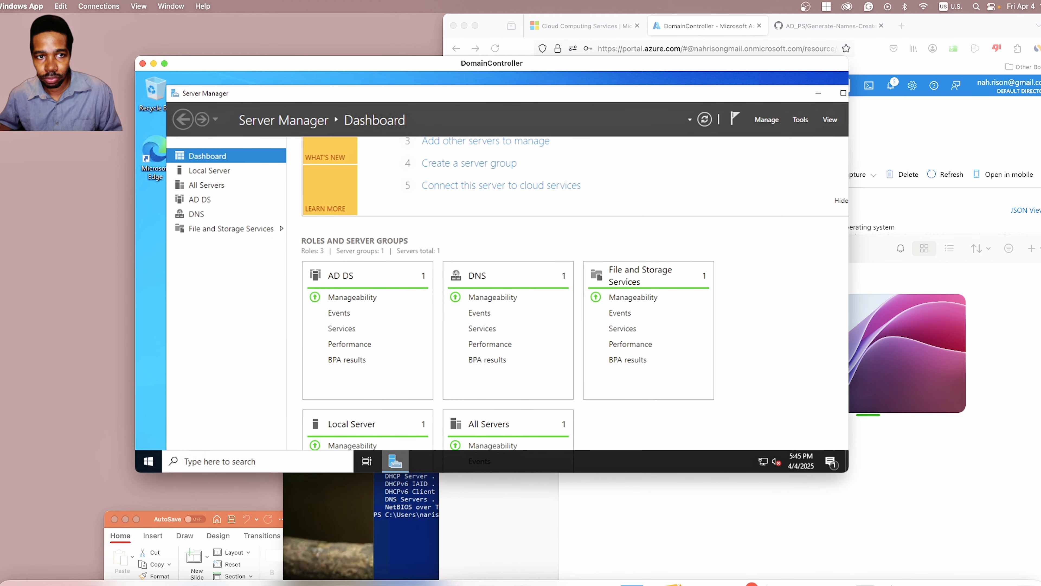
# Step: Close the DomainController remote session and delete its old saved PC tile
pyautogui.click(143, 64)
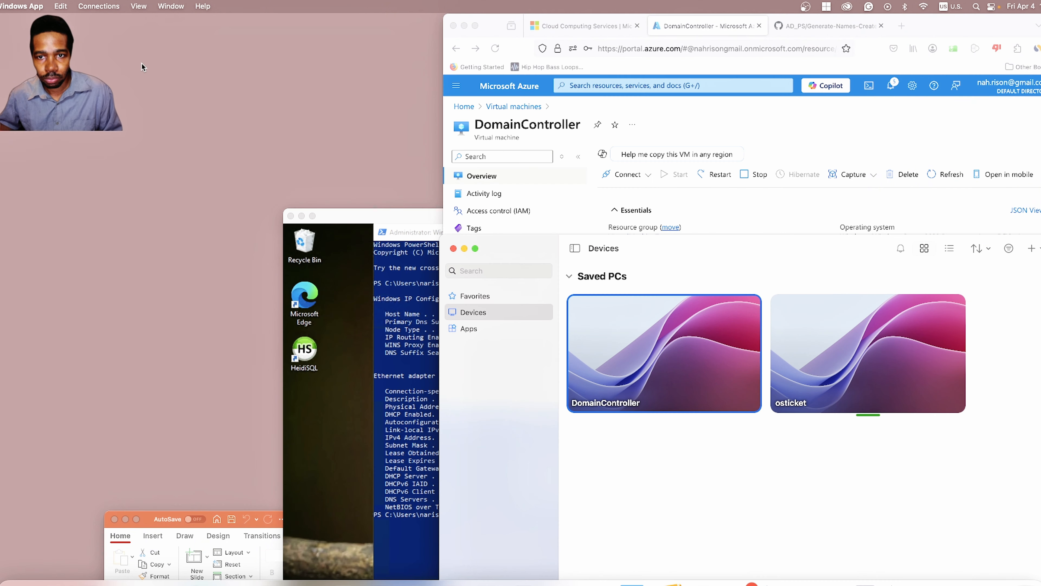
pyautogui.click(724, 307)
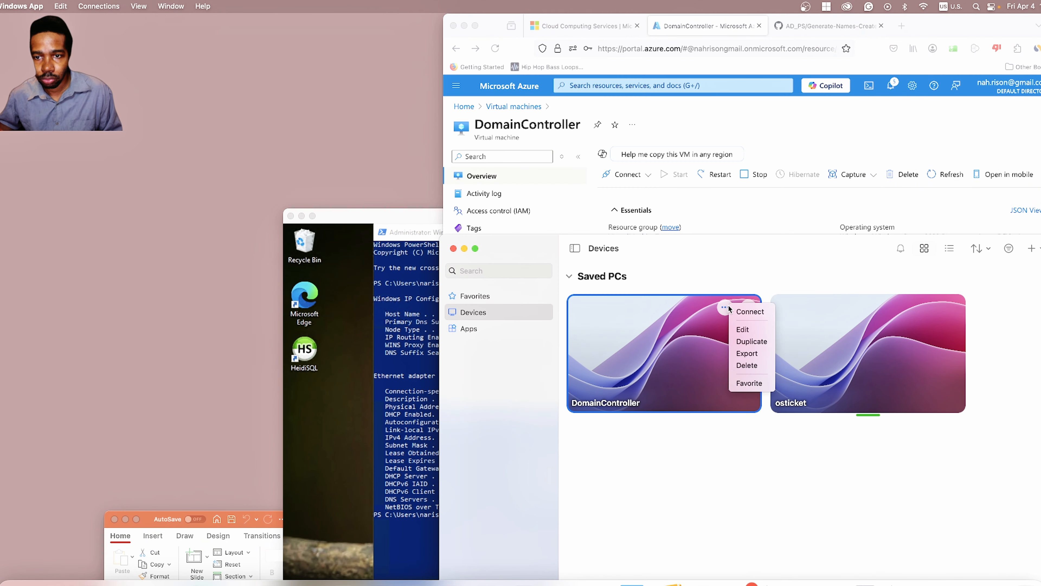
pyautogui.click(743, 365)
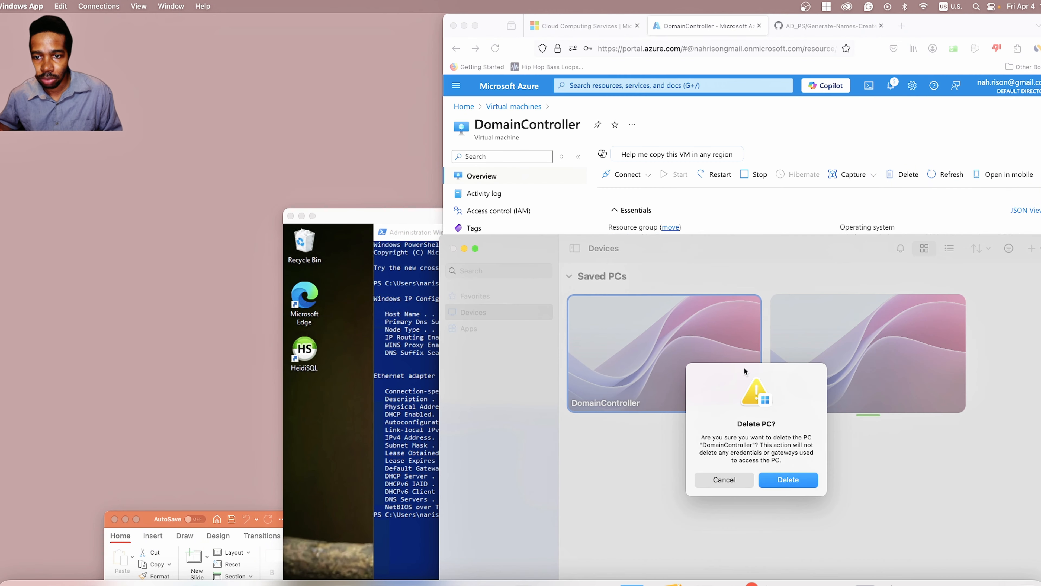
pyautogui.click(797, 478)
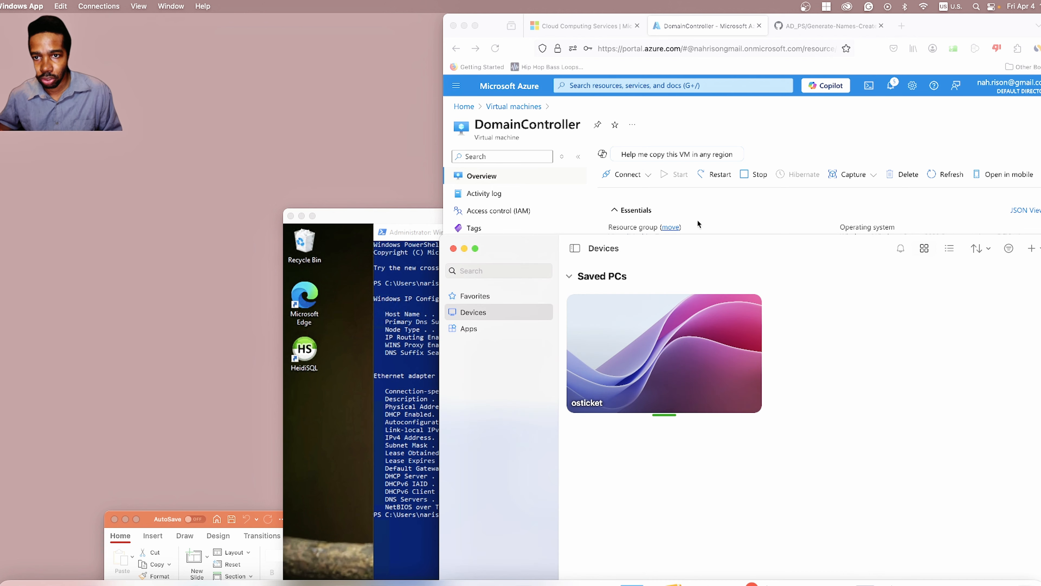
# Step: Add a new saved PC at Azure public IP 20.83.154.193 named DomainController
pyautogui.click(699, 224)
pyautogui.click(888, 284)
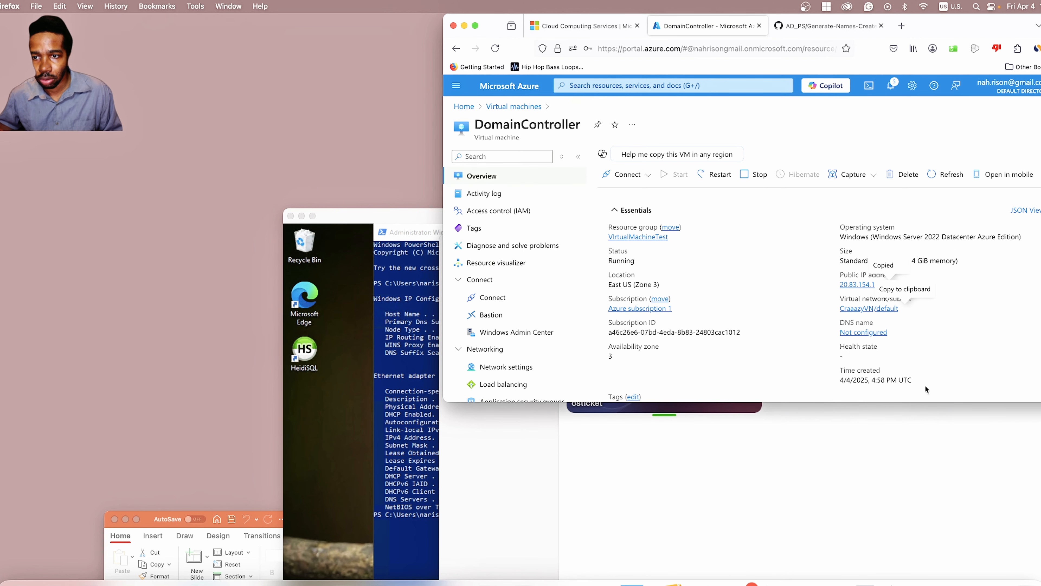
pyautogui.click(921, 421)
pyautogui.click(1037, 249)
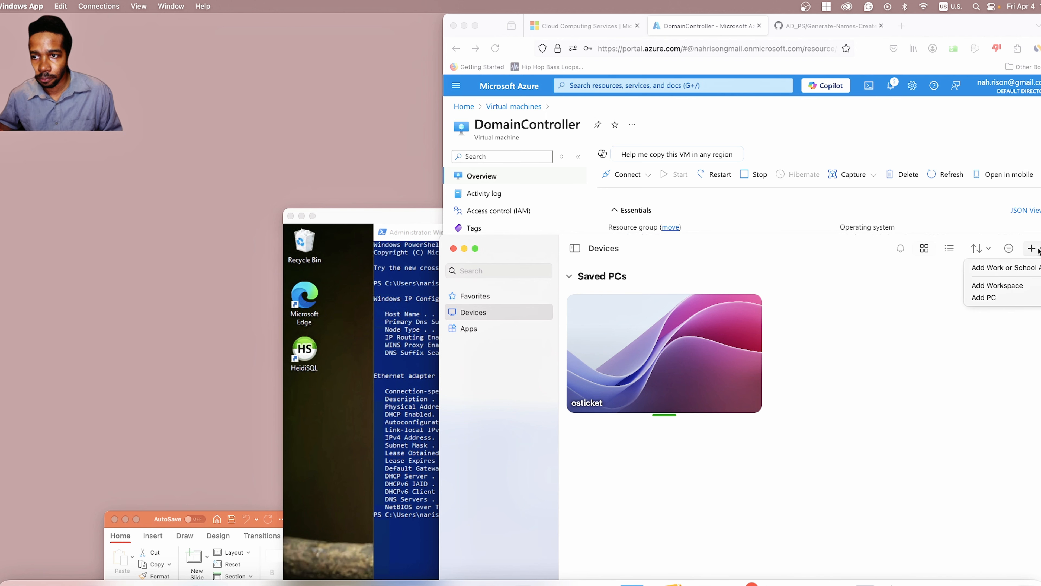
pyautogui.click(1006, 296)
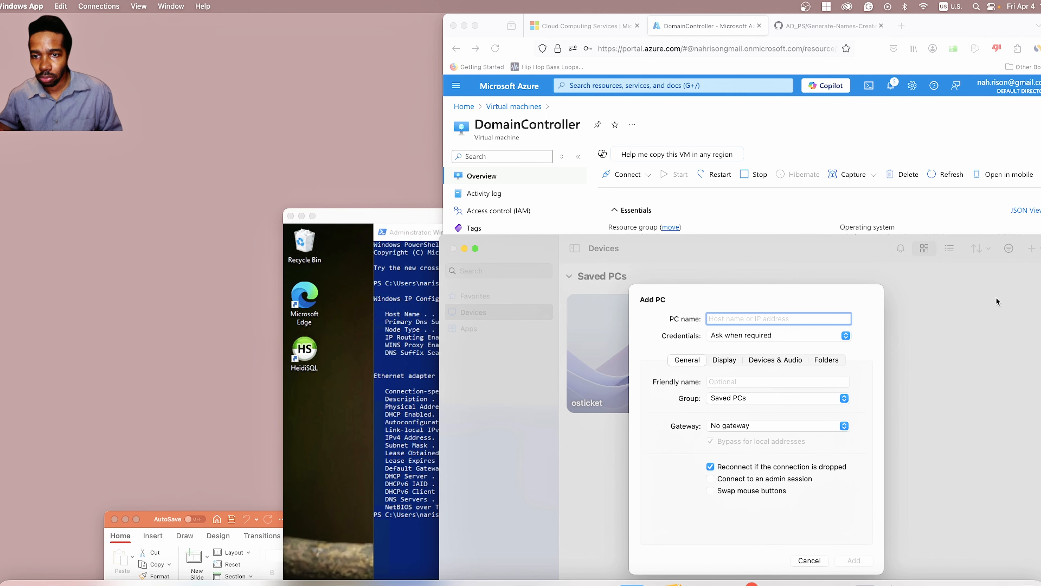
pyautogui.press('super+v')
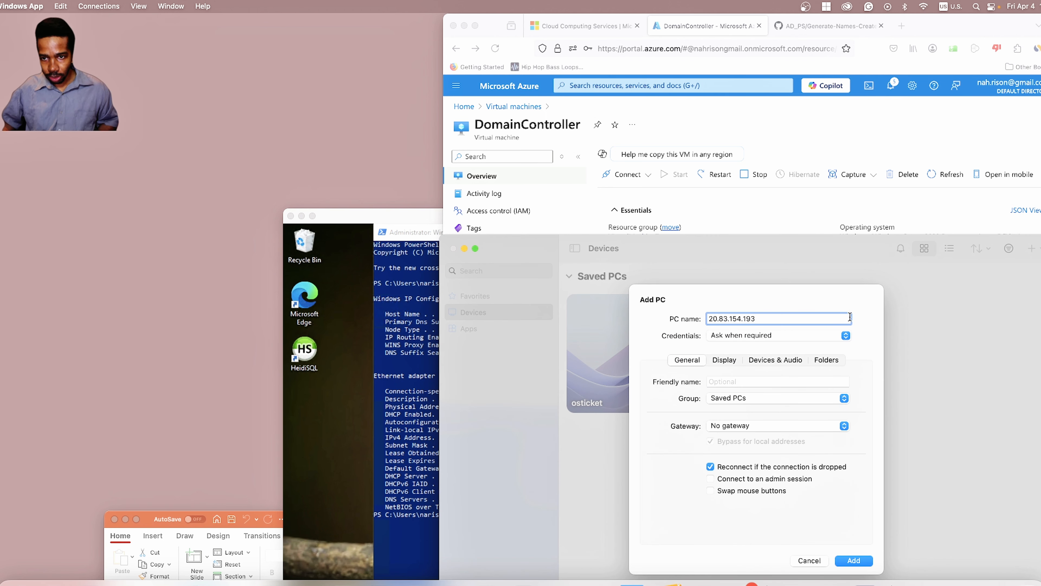
pyautogui.click(824, 382)
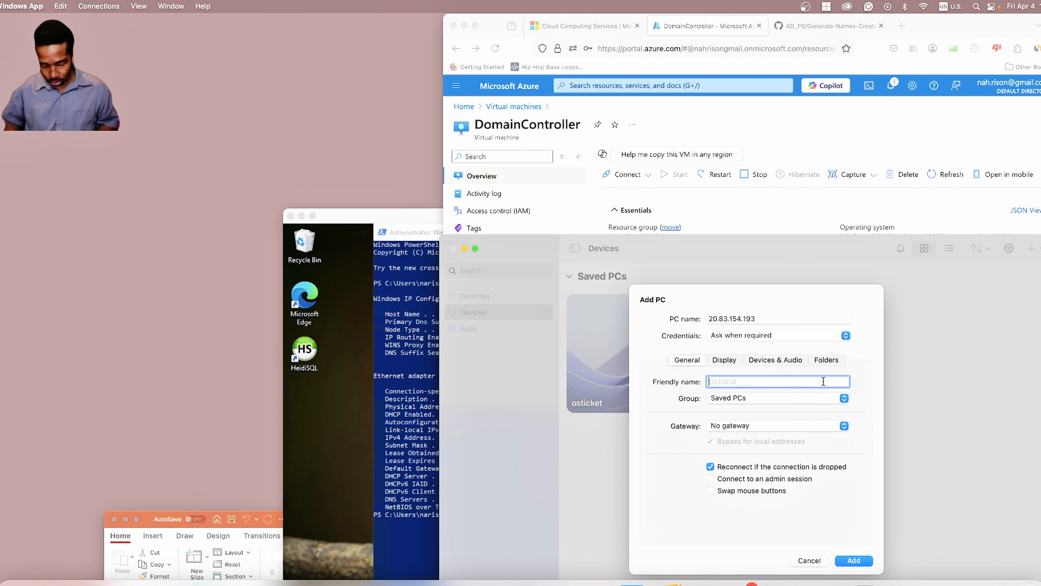
pyautogui.write('Dom')
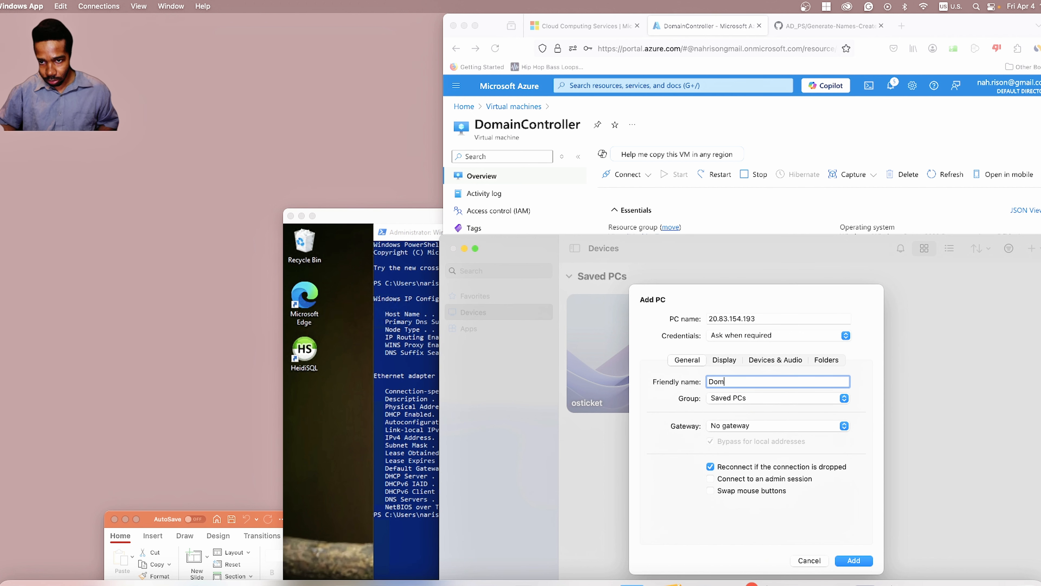
pyautogui.write('ainC')
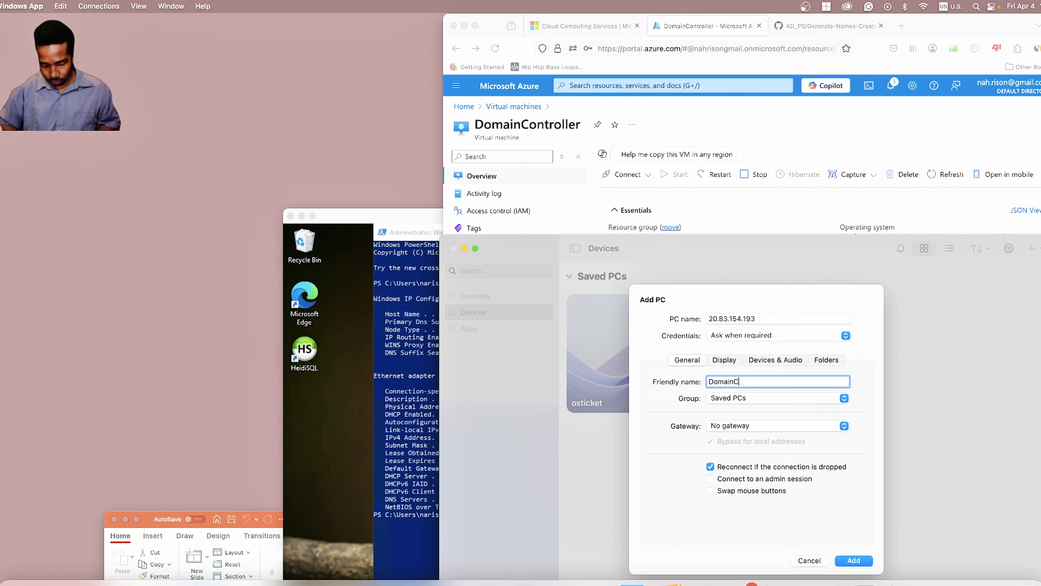
pyautogui.write('onto')
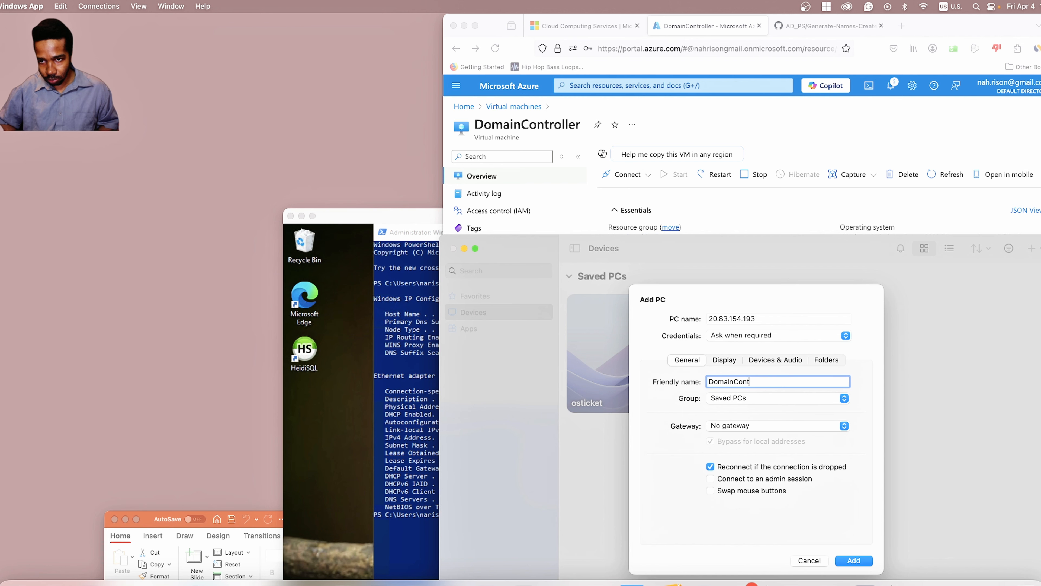
pyautogui.press('Return')
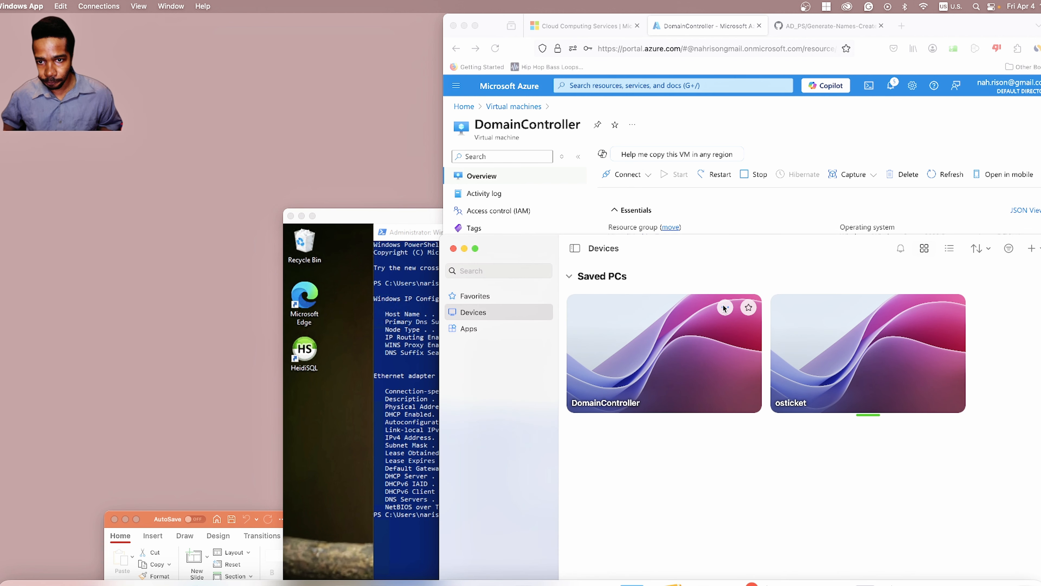
pyautogui.click(725, 307)
# Step: Connect to DomainController with a mydomain.com admin account, accepting the certificate warning
pyautogui.click(730, 312)
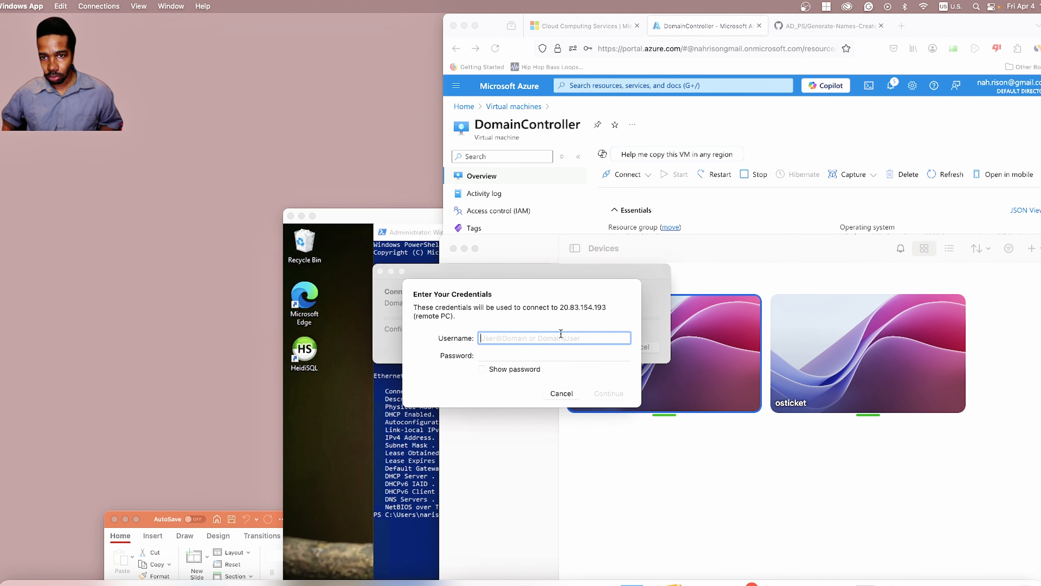
pyautogui.write('mydomain')
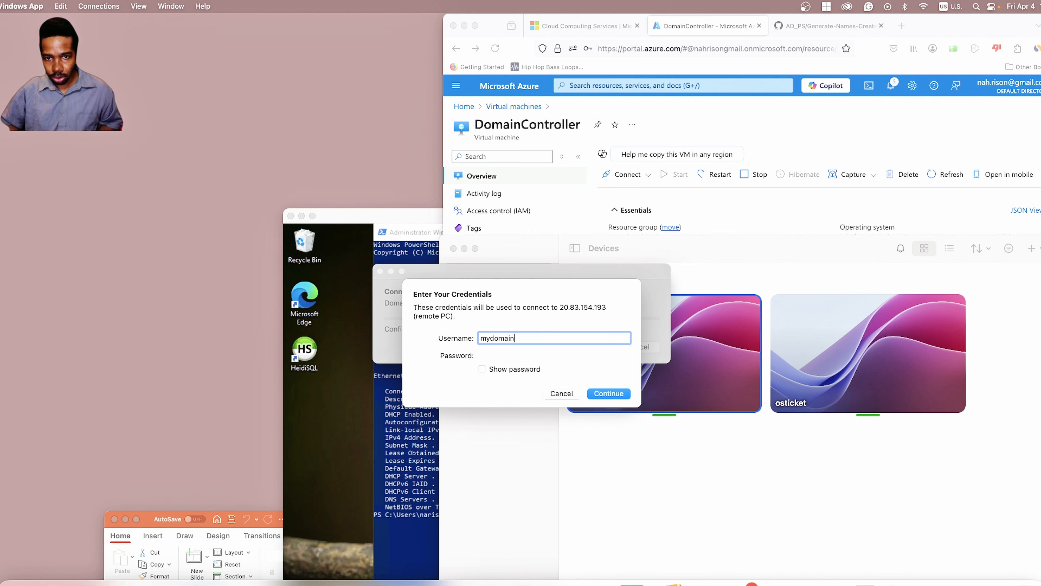
pyautogui.write('.com')
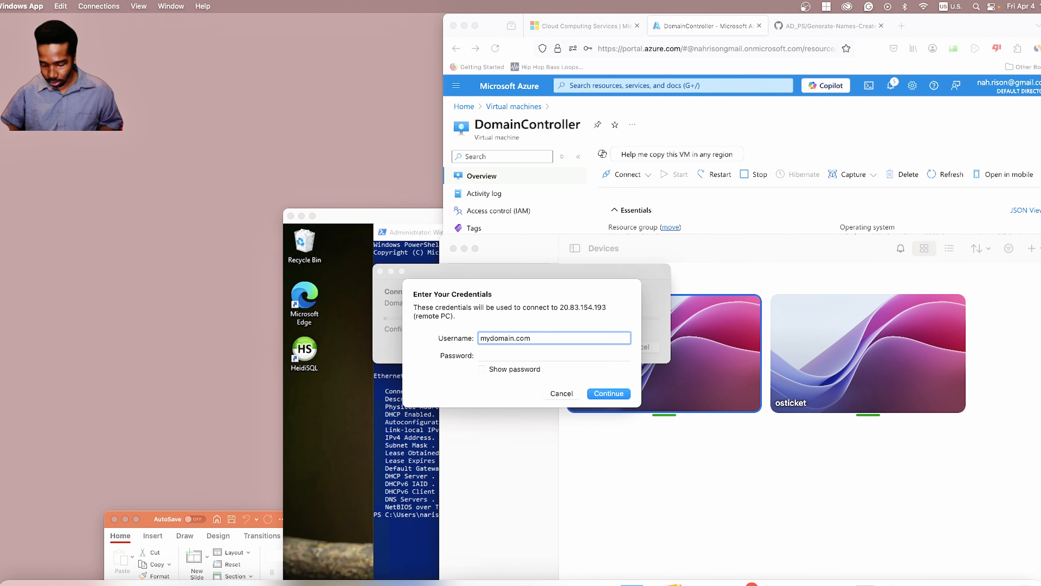
pyautogui.write('\\Jan')
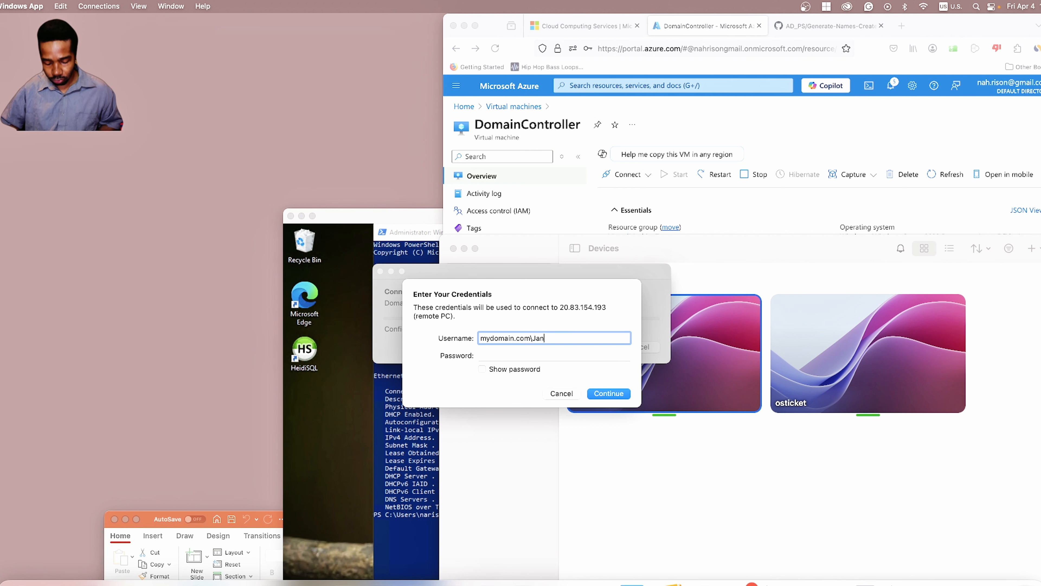
pyautogui.write('eD')
pyautogui.press('Tab')
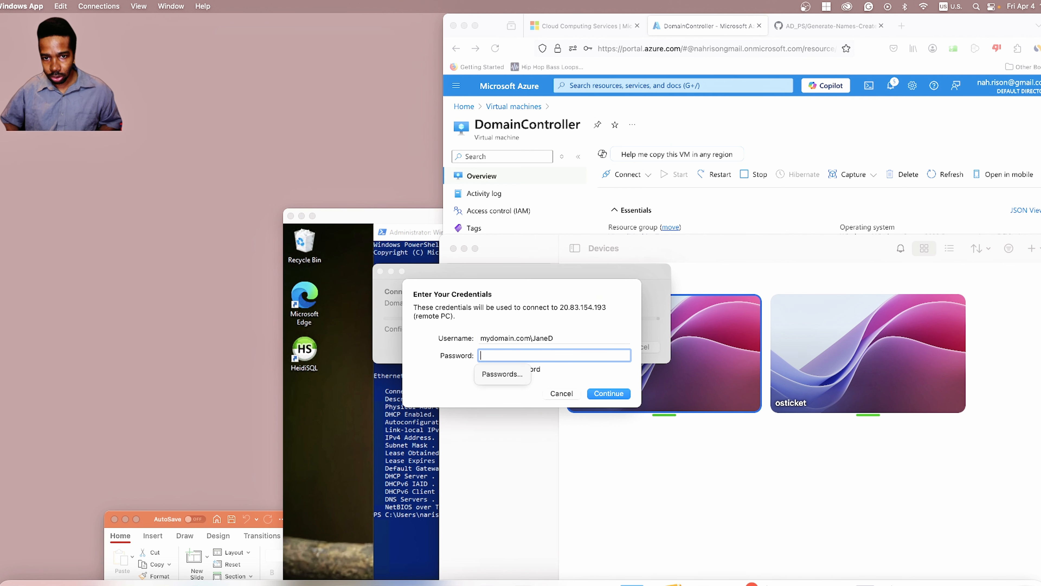
pyautogui.write('•••••••••')
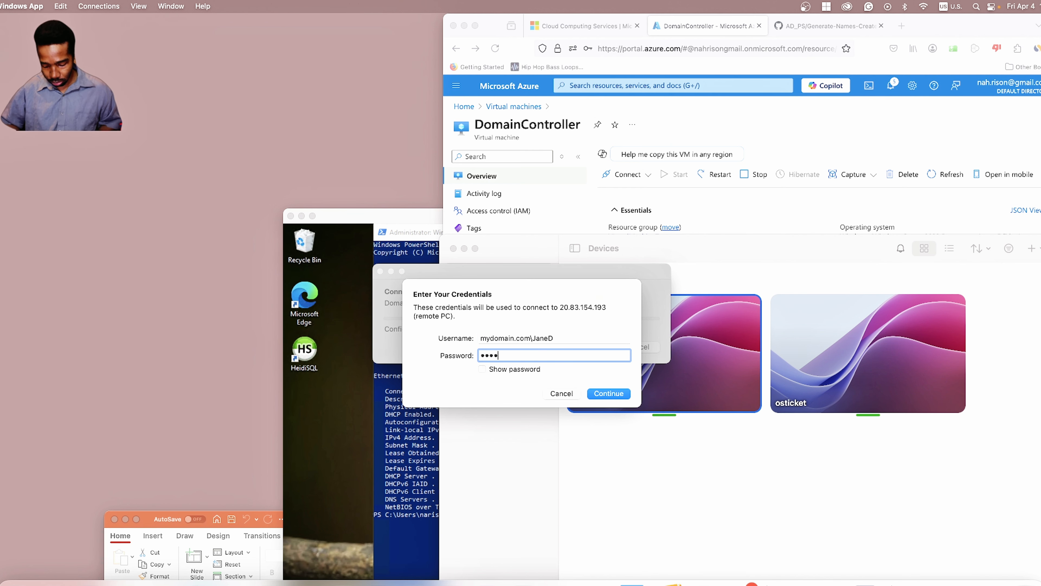
pyautogui.write('•••')
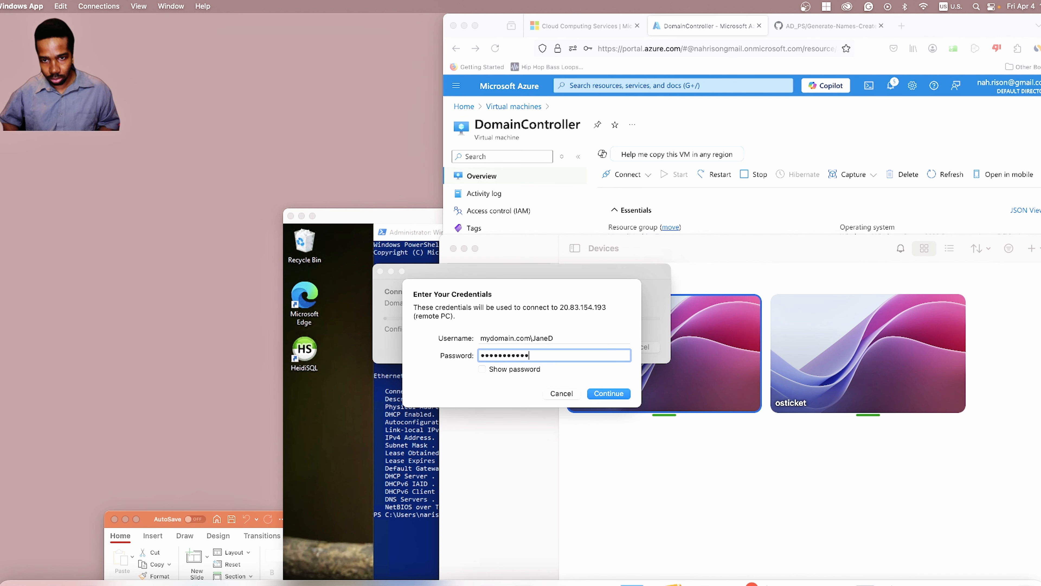
pyautogui.press('Return')
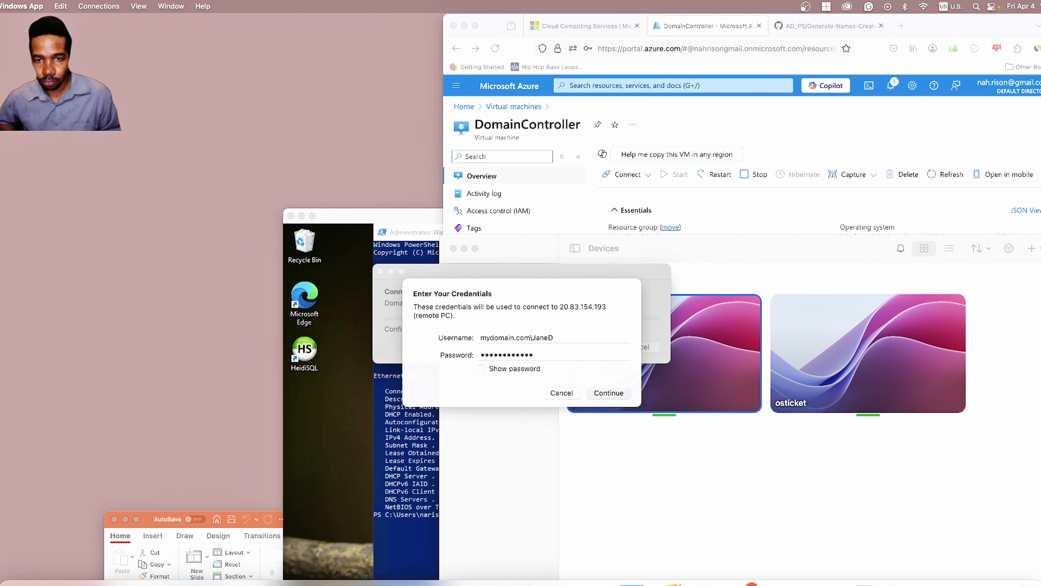
pyautogui.press('Return')
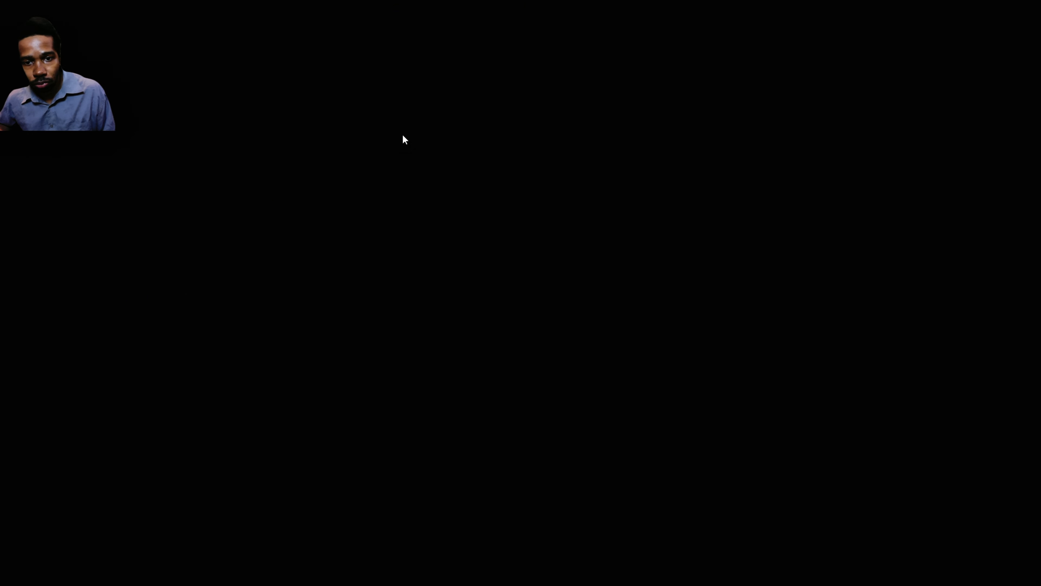
# Step: Exit full screen, reposition the DomainController window, and close Server Manager's Azure Arc popup
pyautogui.moveTo(9, 2)
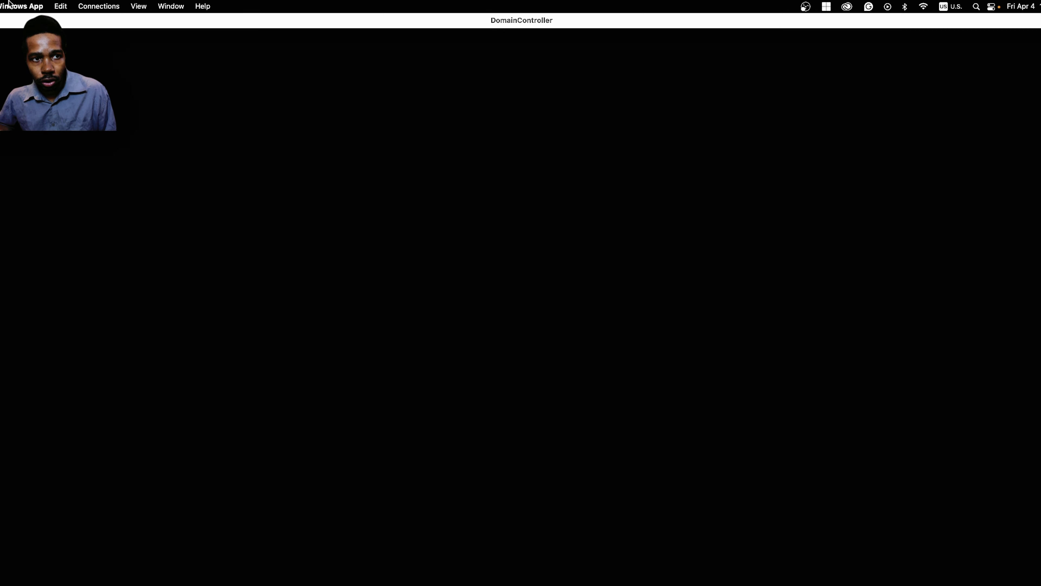
pyautogui.click(0, 21)
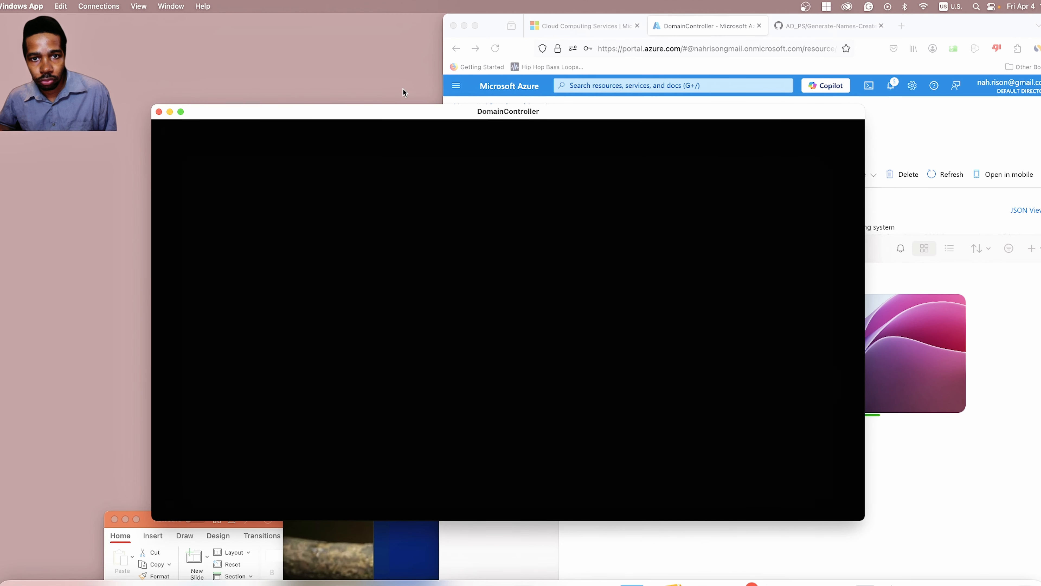
pyautogui.moveTo(392, 113); pyautogui.dragTo(364, 34)
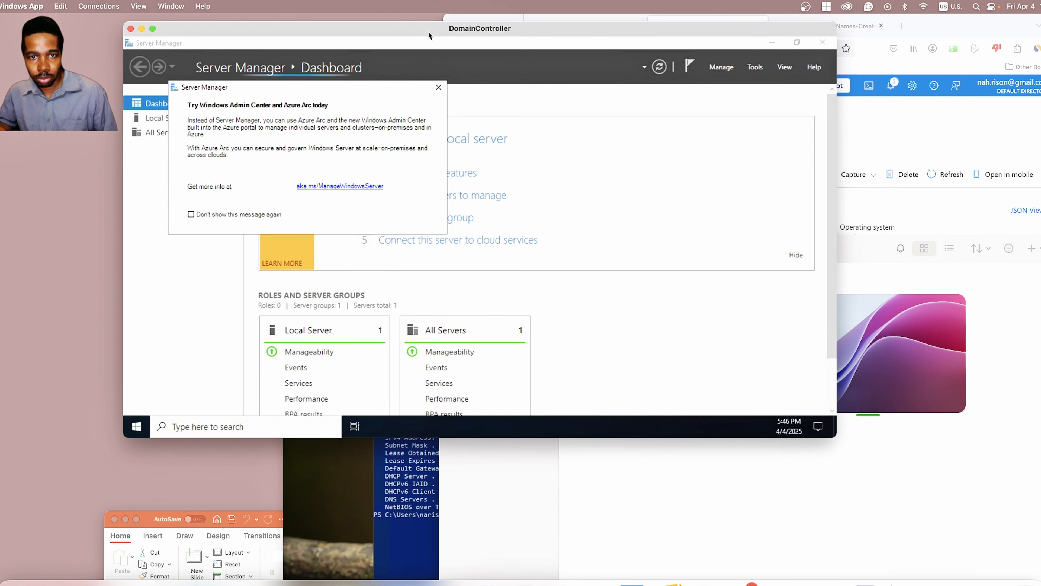
pyautogui.click(437, 89)
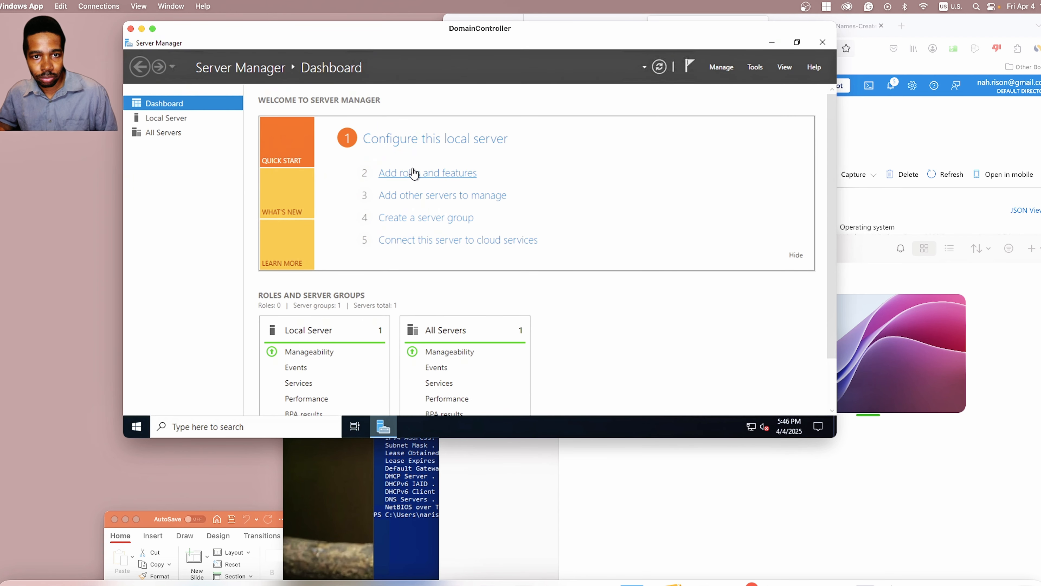
# Step: Launch Active Directory Users and Computers and browse mydomain.com's _EMPLOYEES and _ADMINS units
pyautogui.click(264, 426)
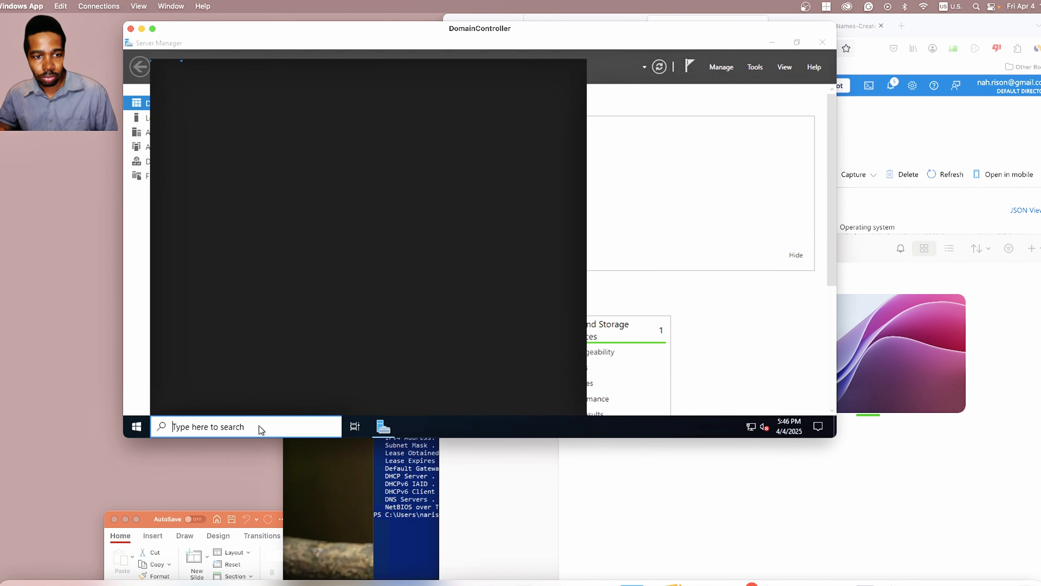
pyautogui.write('active')
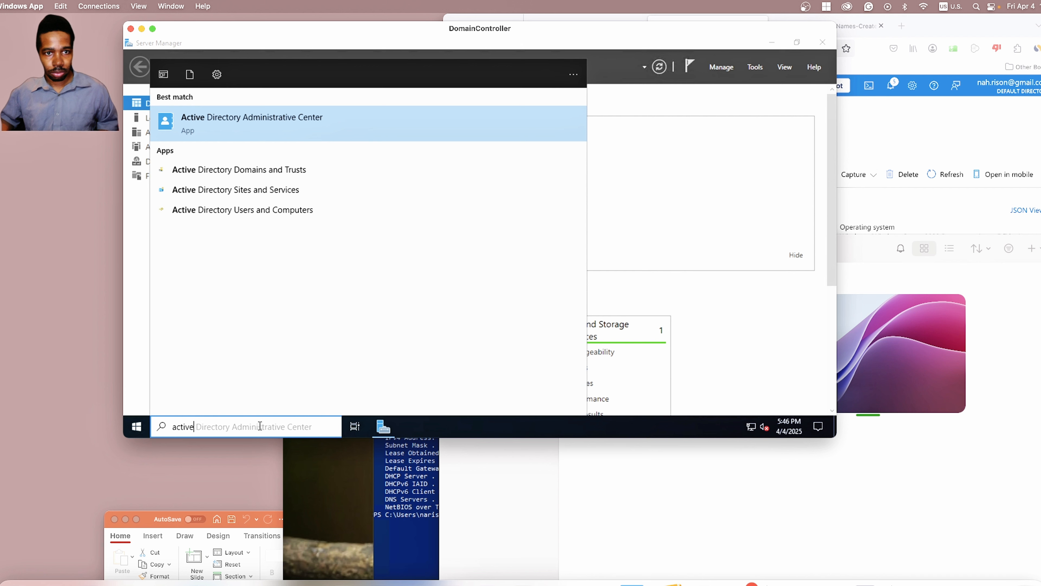
pyautogui.click(262, 214)
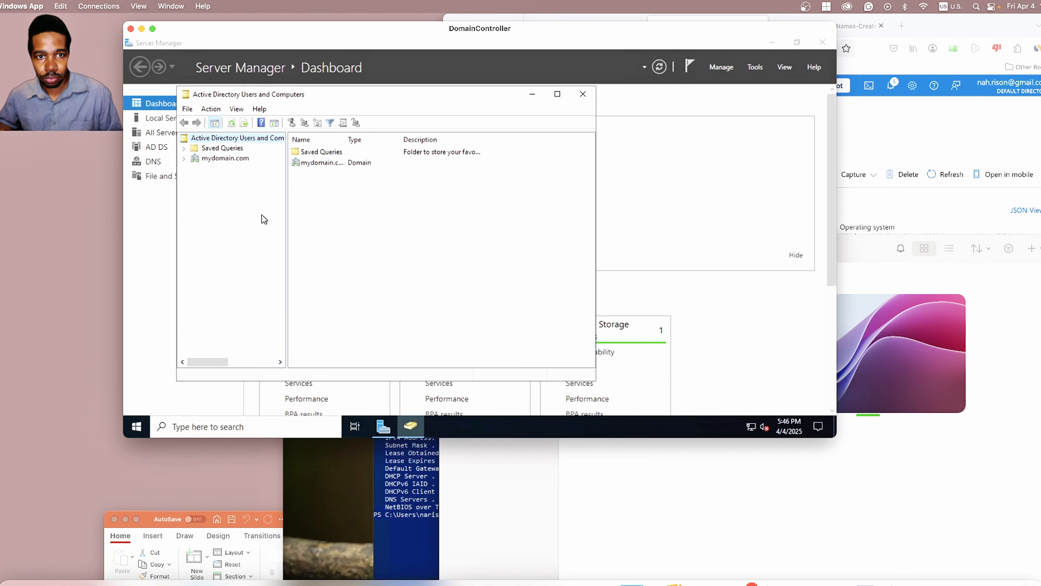
pyautogui.click(215, 158)
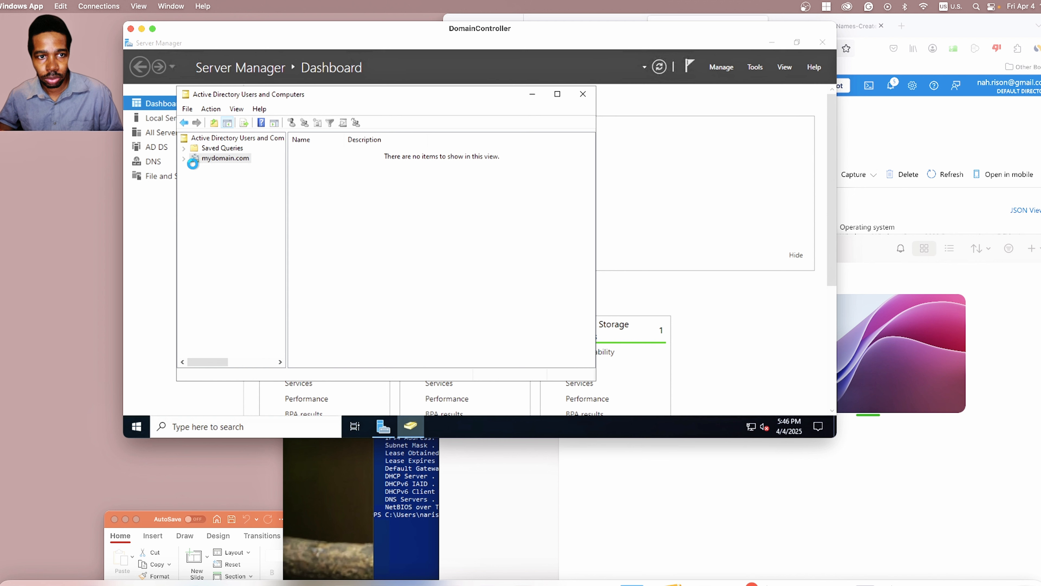
pyautogui.click(185, 159)
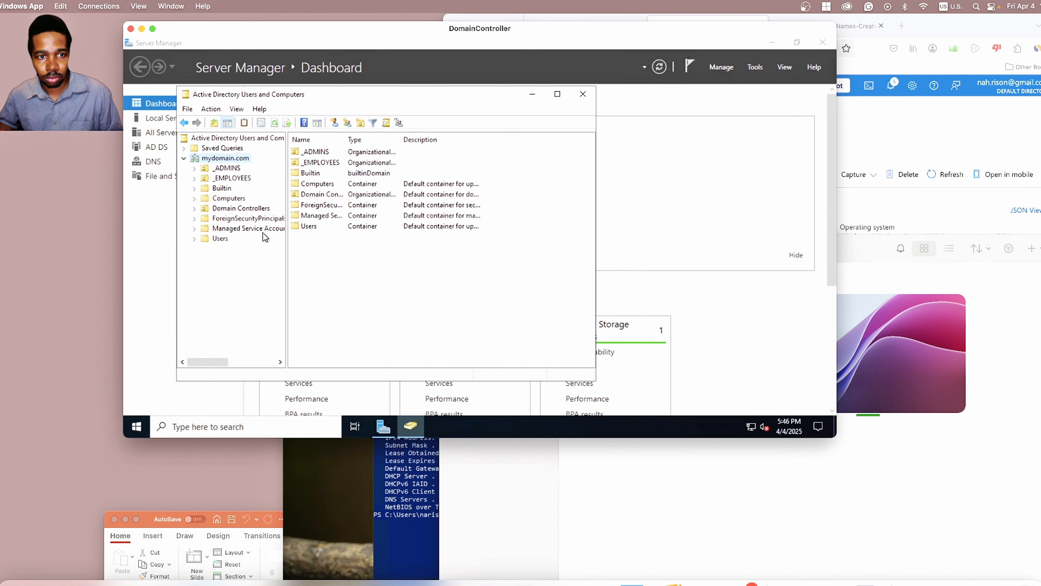
pyautogui.click(222, 170)
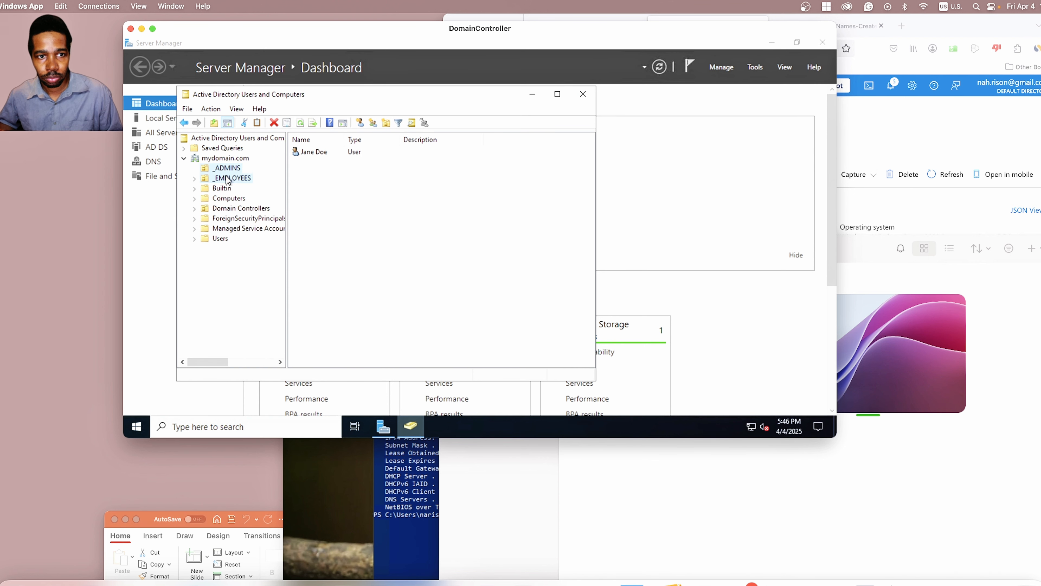
pyautogui.click(229, 178)
pyautogui.click(233, 169)
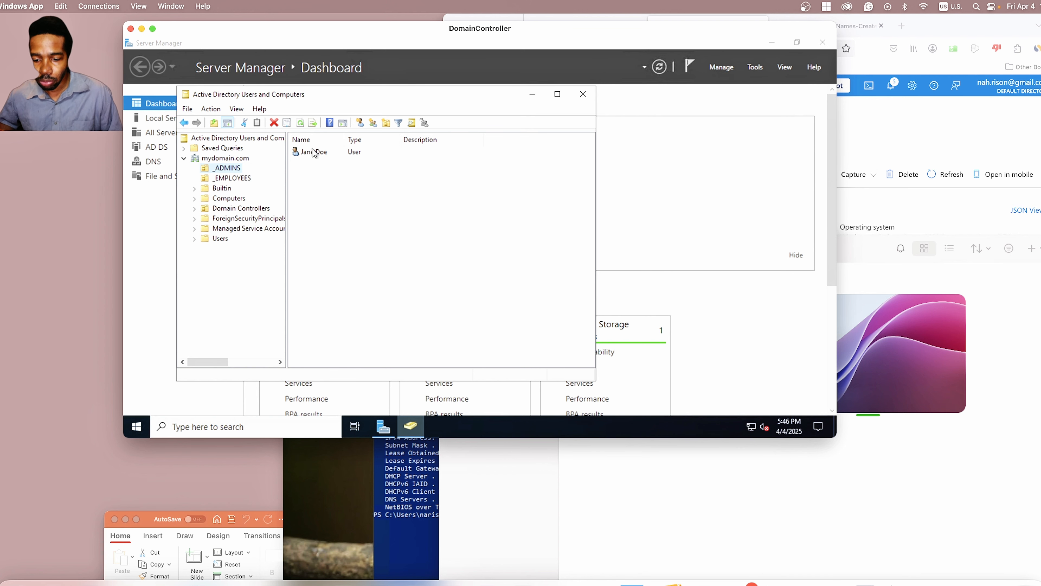
# Step: Close the PowerShell ipconfig window on osticket
pyautogui.click(406, 483)
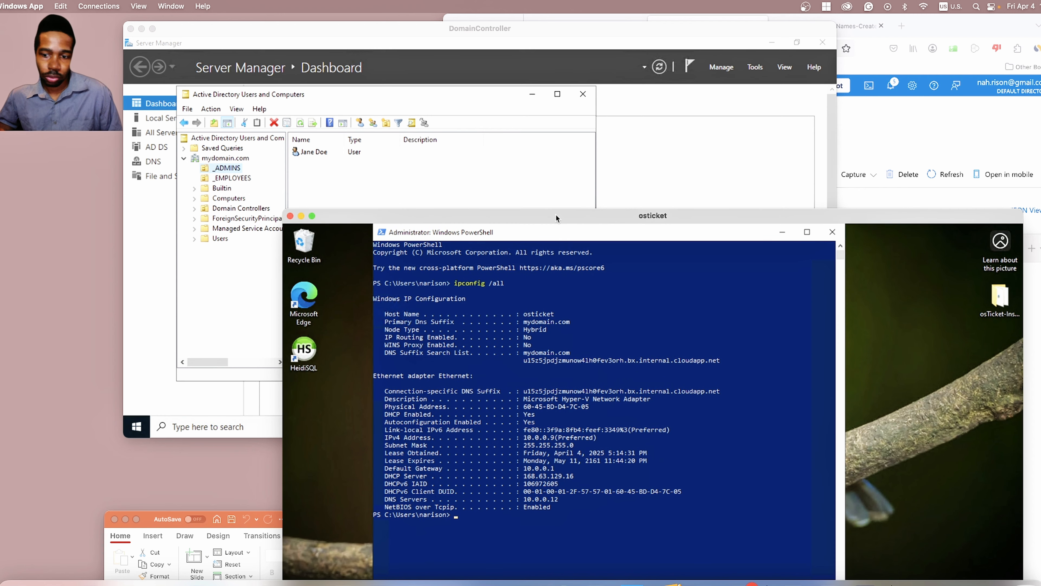
pyautogui.moveTo(556, 213); pyautogui.dragTo(557, 171)
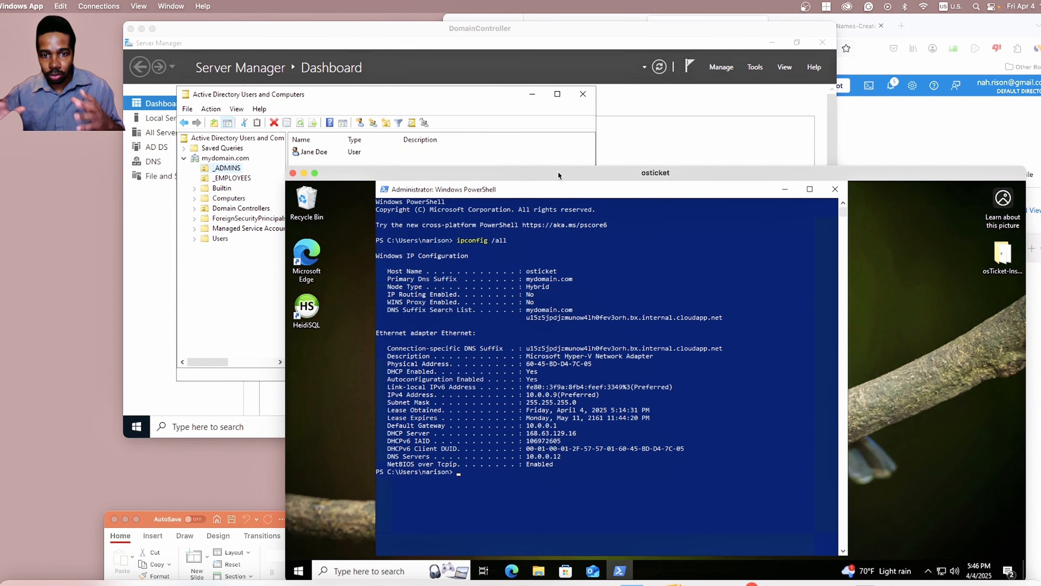
pyautogui.click(836, 190)
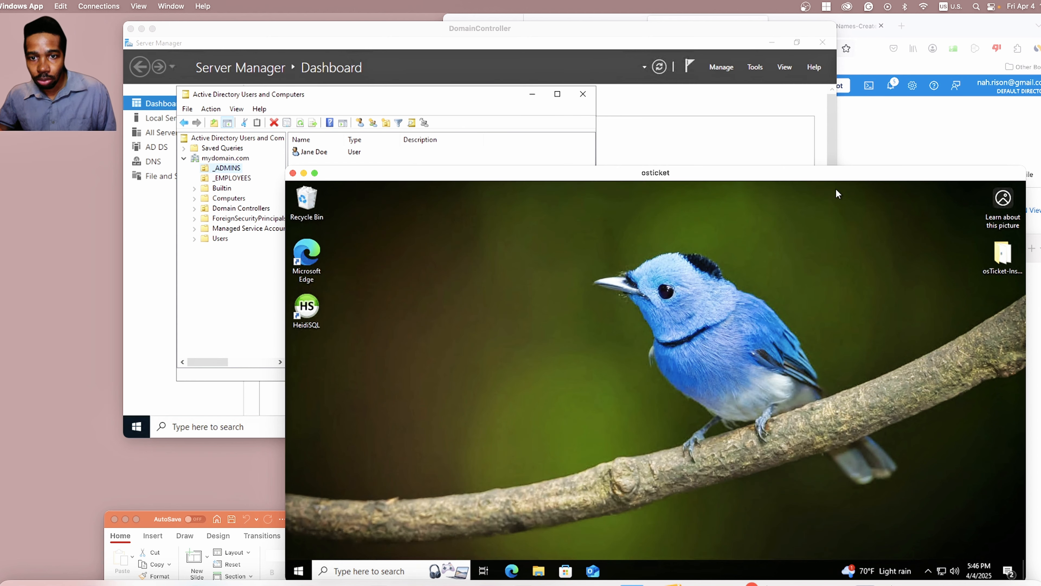
# Step: On the domain controller, view ADUC's Computers container, confirming it holds no computers
pyautogui.click(591, 79)
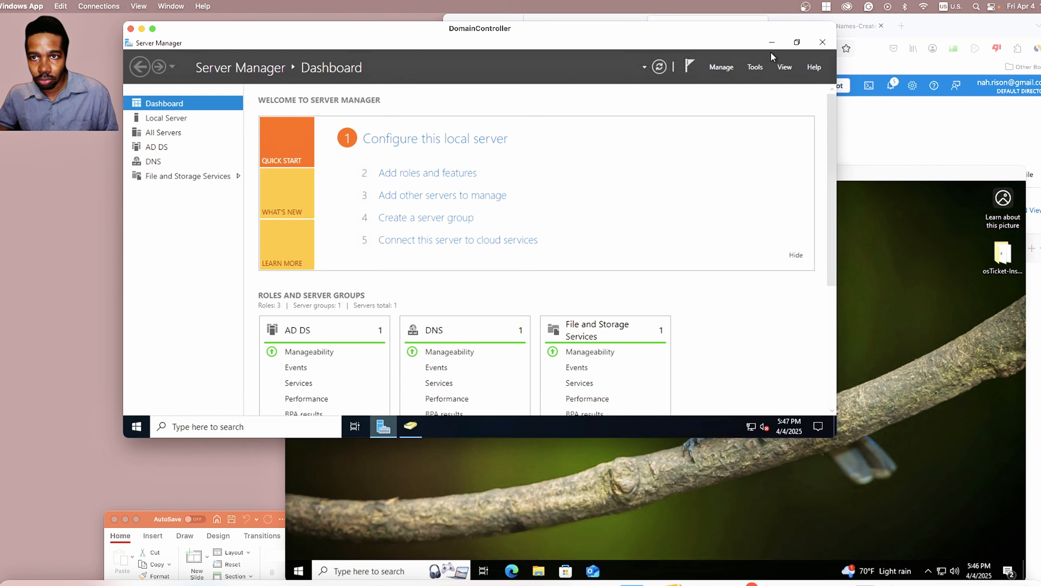
pyautogui.click(797, 43)
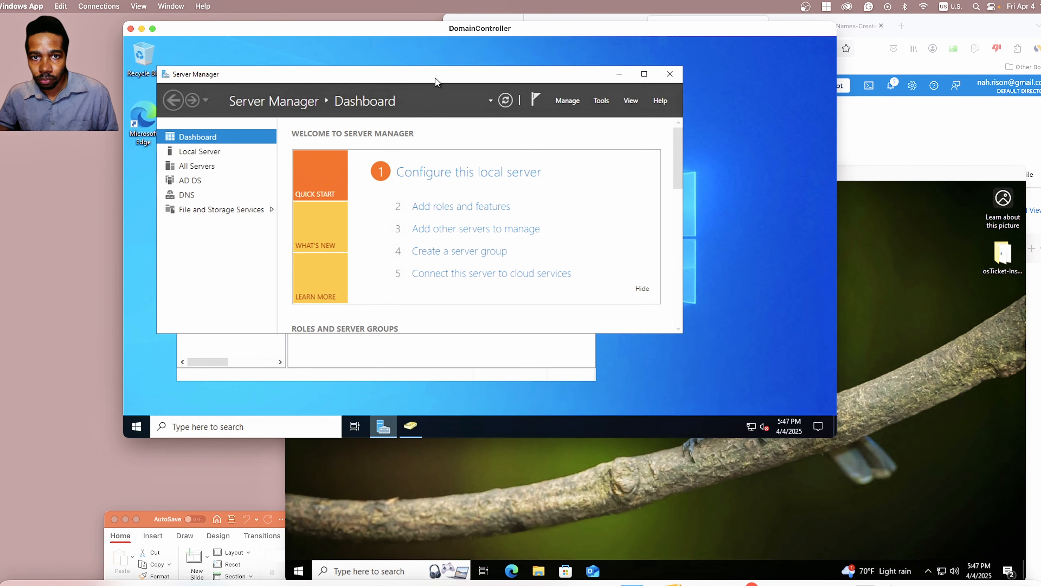
pyautogui.moveTo(435, 51); pyautogui.dragTo(521, 54)
pyautogui.click(223, 299)
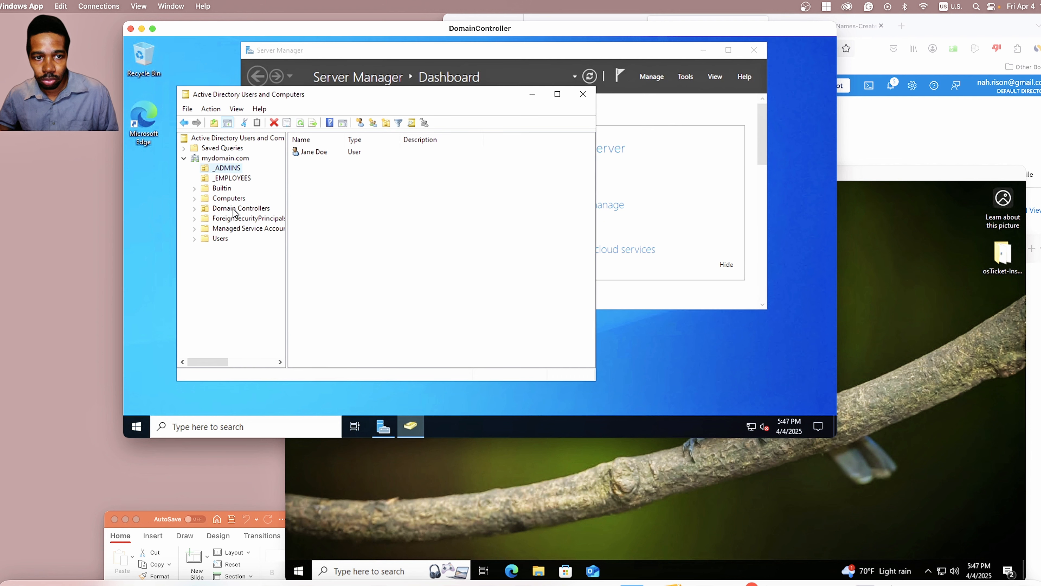
pyautogui.click(236, 200)
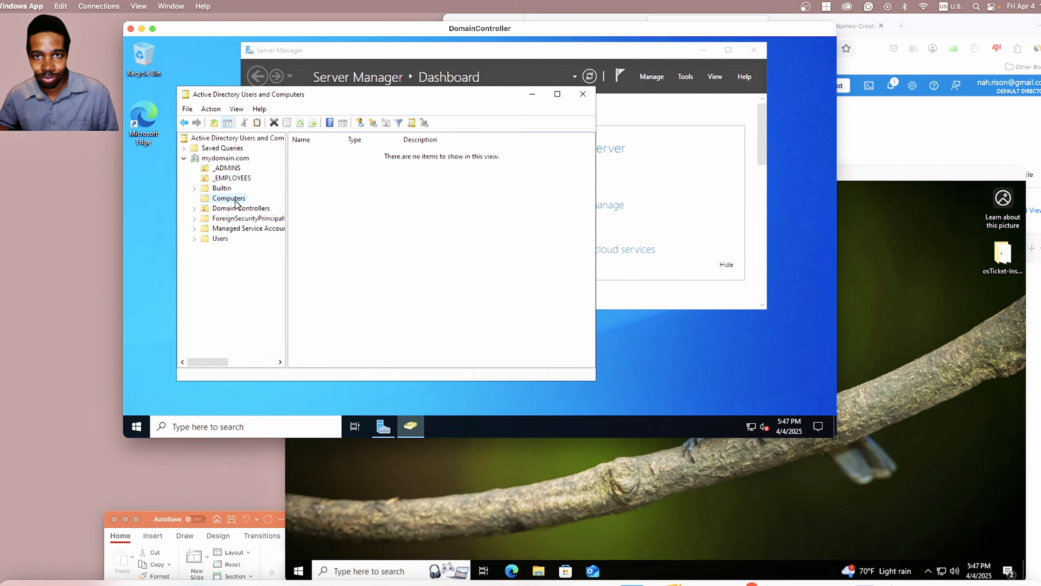
# Step: Bring the osticket window back to front and open its Start menu
pyautogui.click(776, 504)
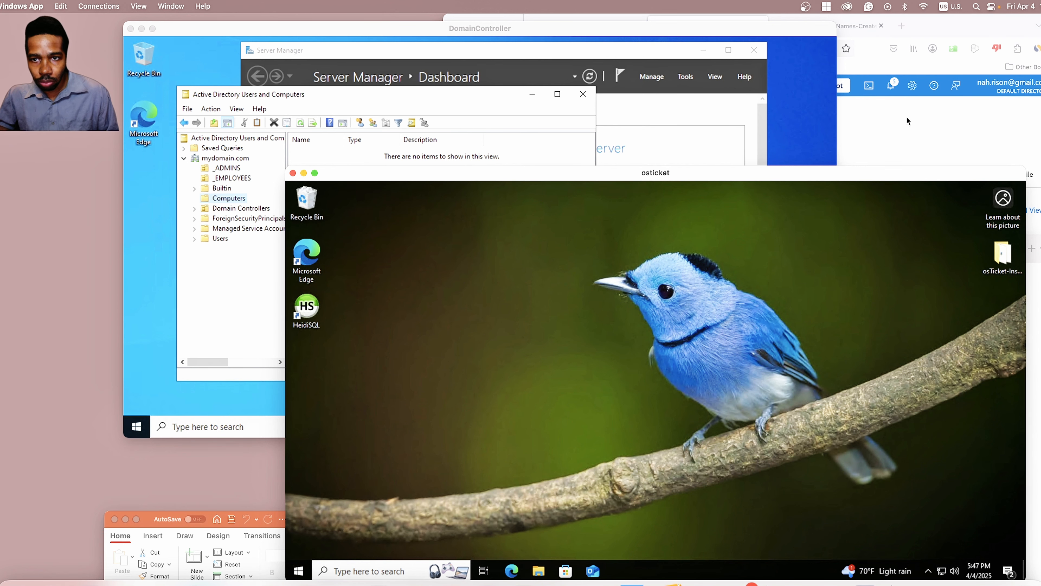
pyautogui.moveTo(876, 170); pyautogui.dragTo(877, 145)
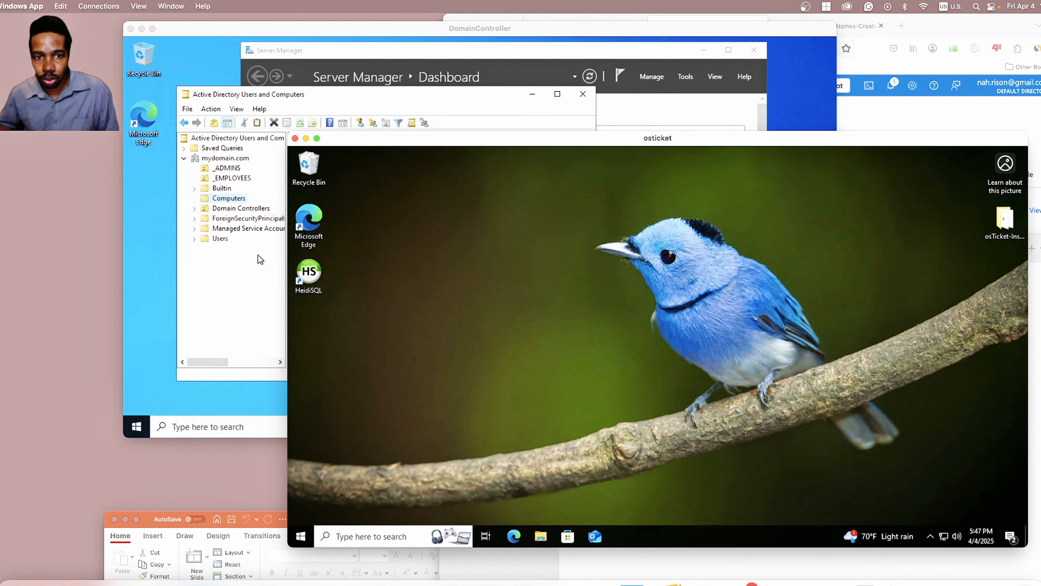
pyautogui.click(303, 536)
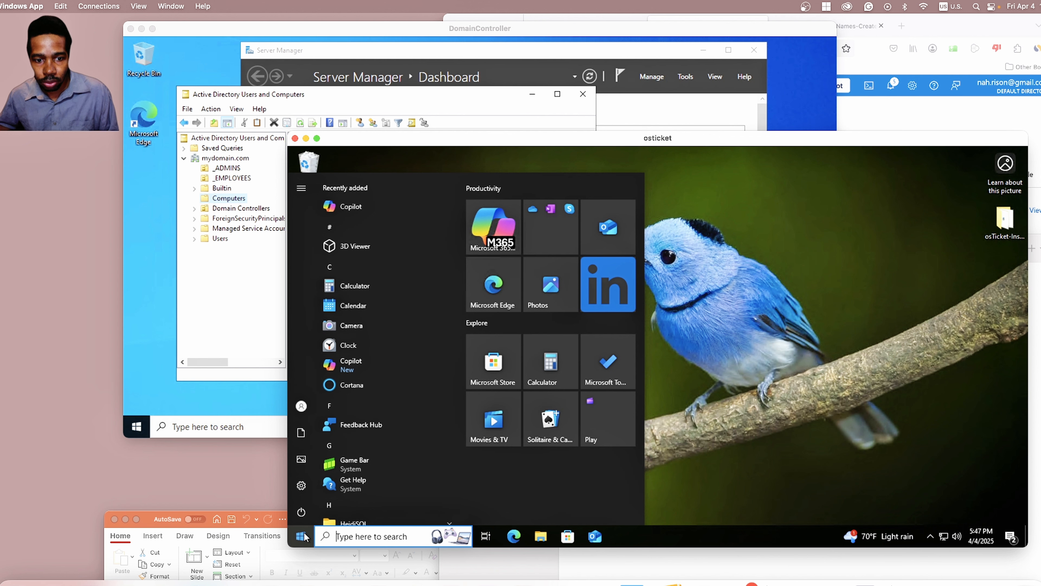
# Step: Open osticket's System About page and its 'Rename this PC (advanced)' System Properties
pyautogui.click(710, 419)
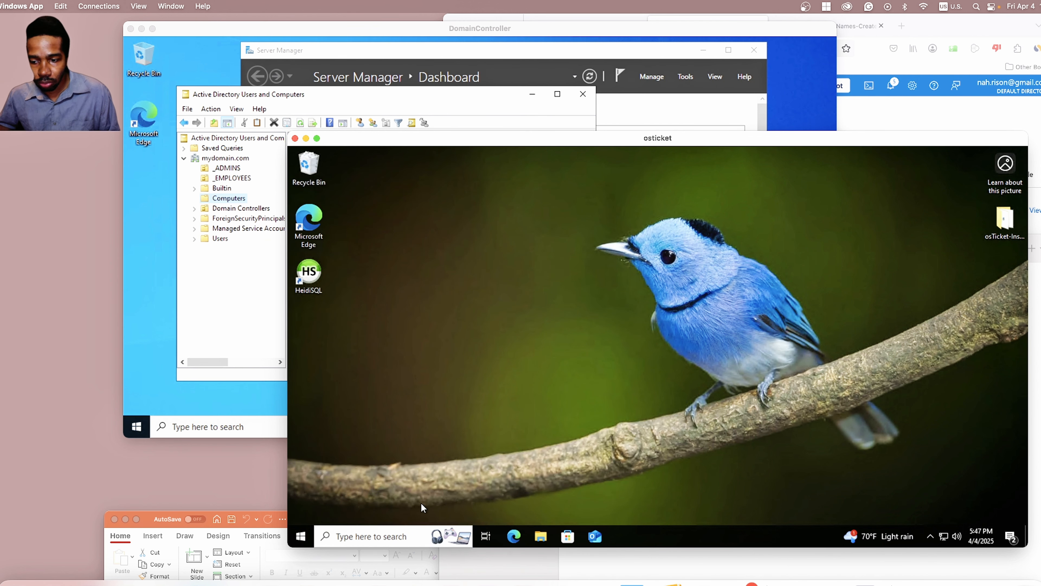
pyautogui.rightClick(301, 542)
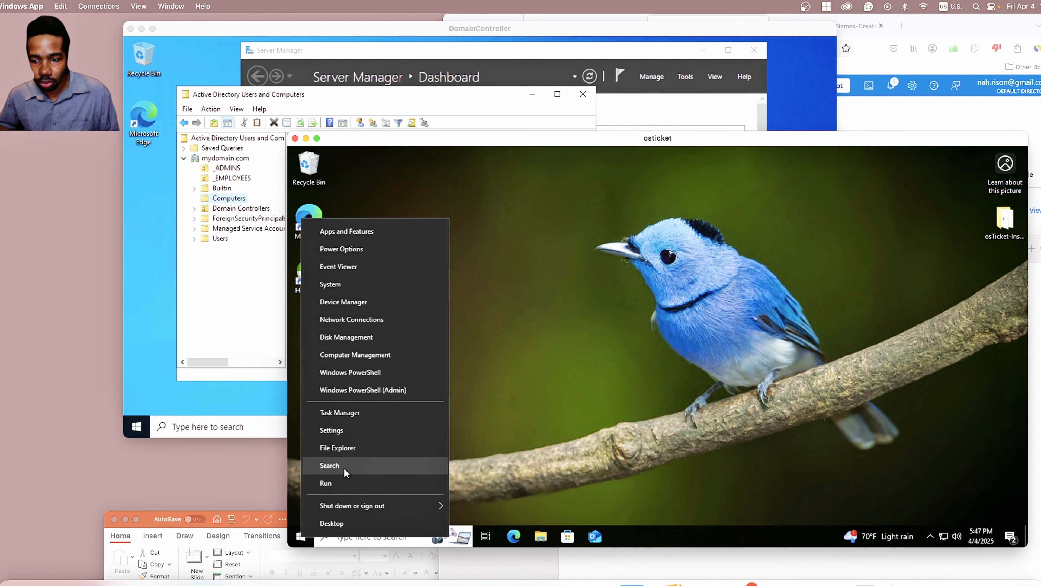
pyautogui.click(359, 284)
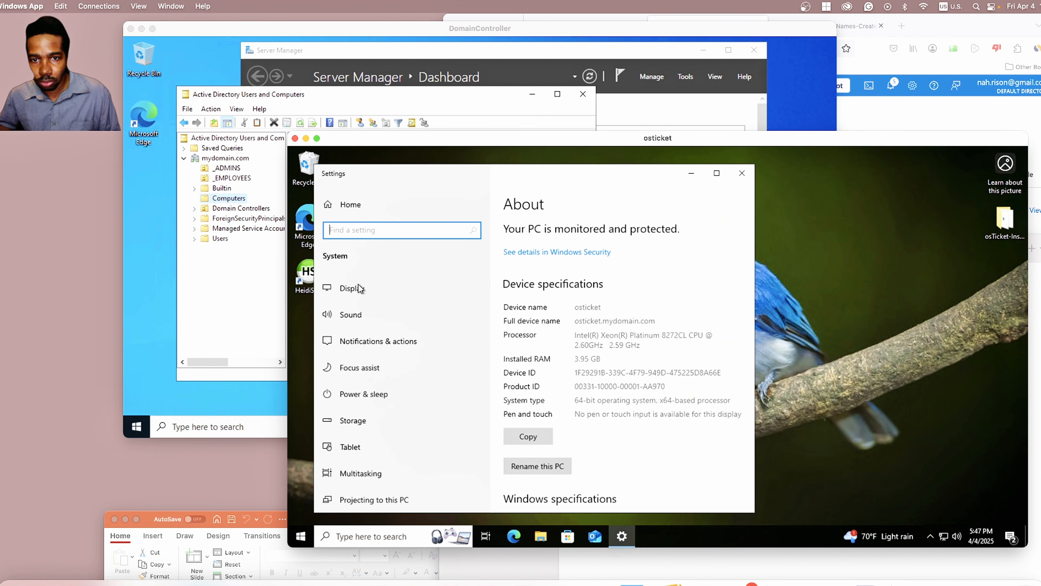
pyautogui.scroll(-3, 628, 359)
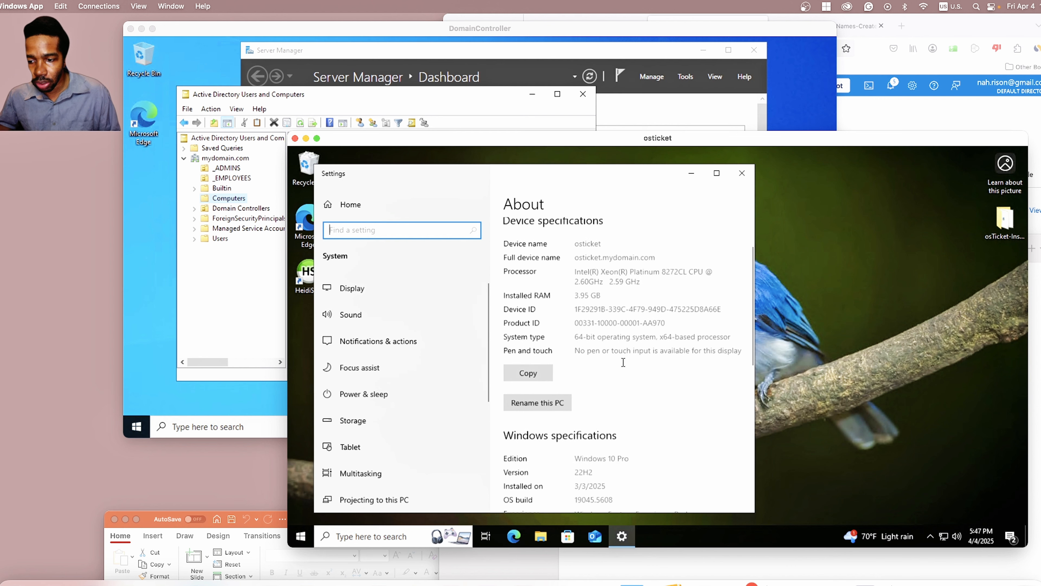
pyautogui.scroll(-5, 623, 363)
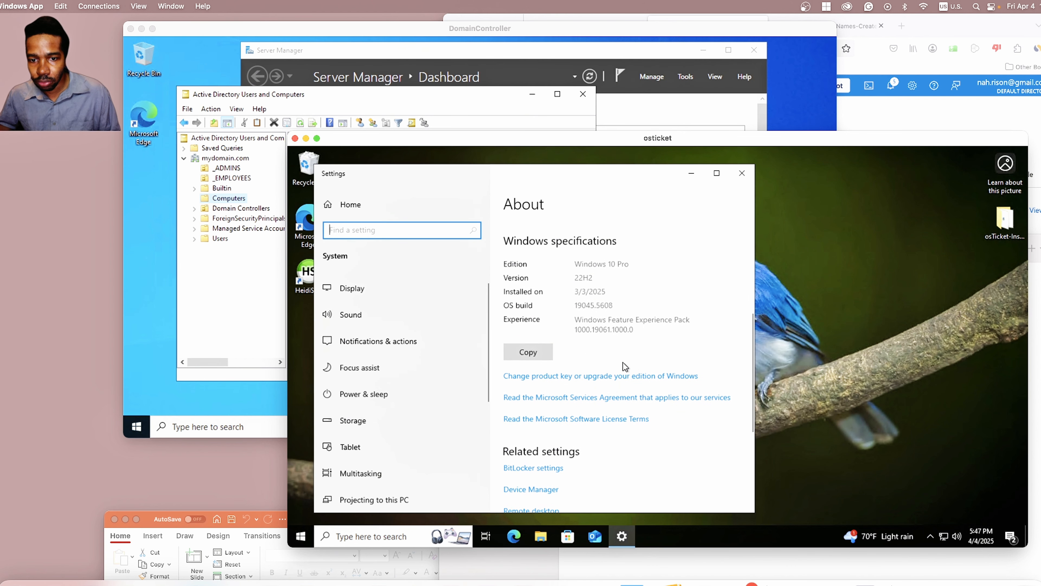
pyautogui.scroll(-2, 623, 363)
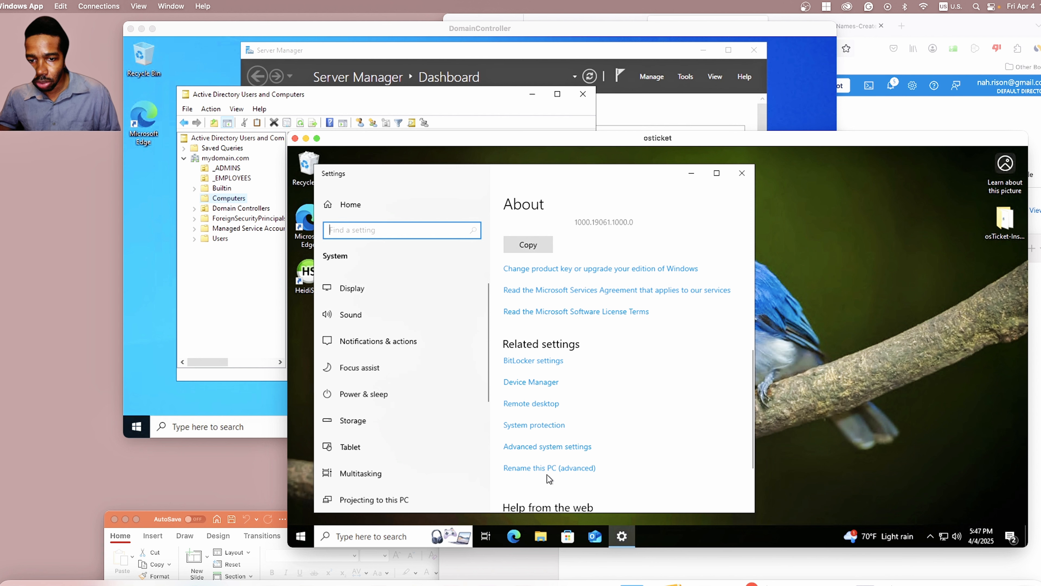
pyautogui.click(573, 469)
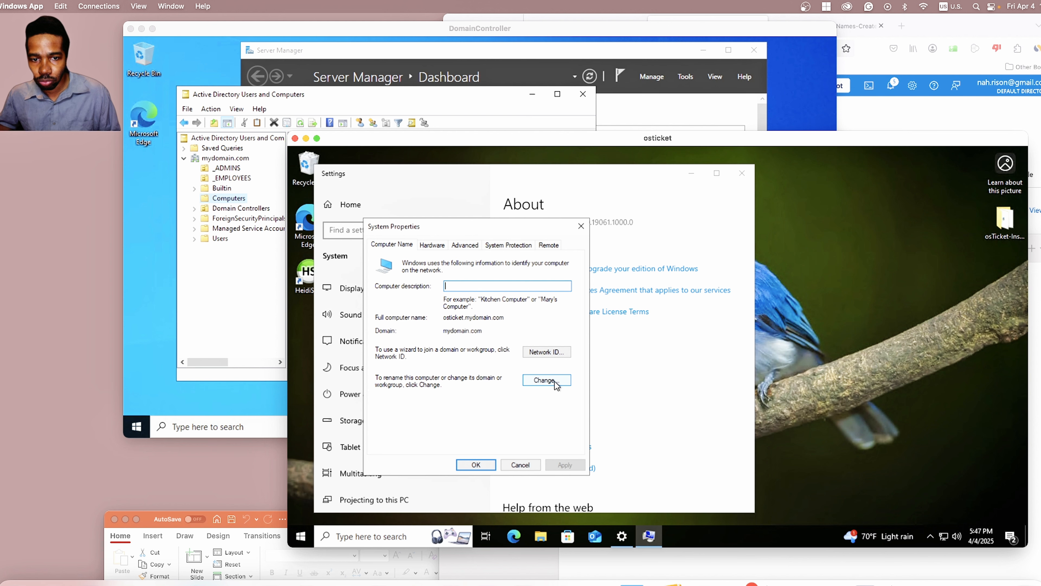
# Step: Verify osticket's domain reads mydomain.com, then cancel the changes and close System Properties
pyautogui.click(545, 381)
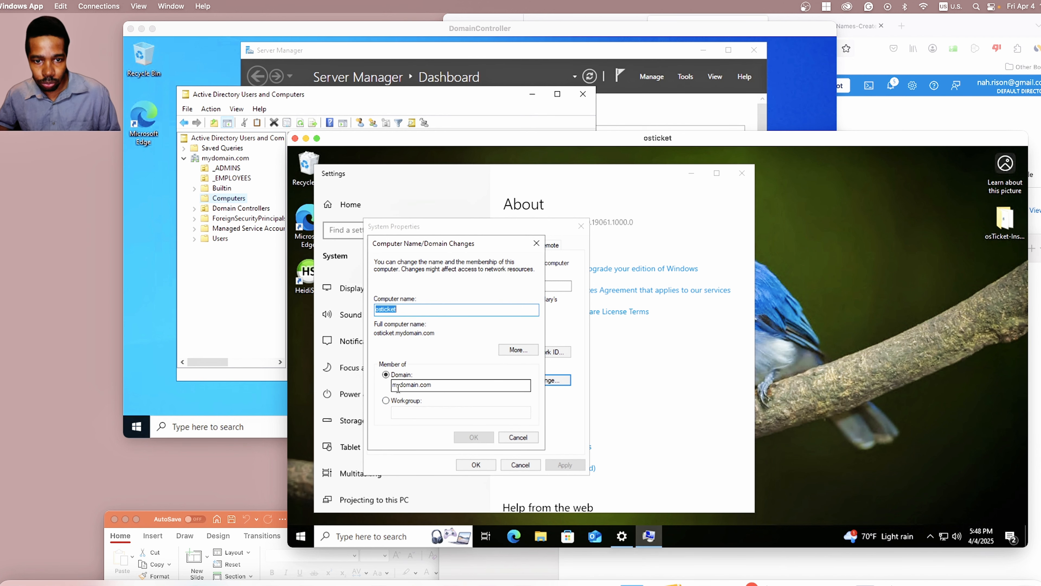
pyautogui.click(412, 384)
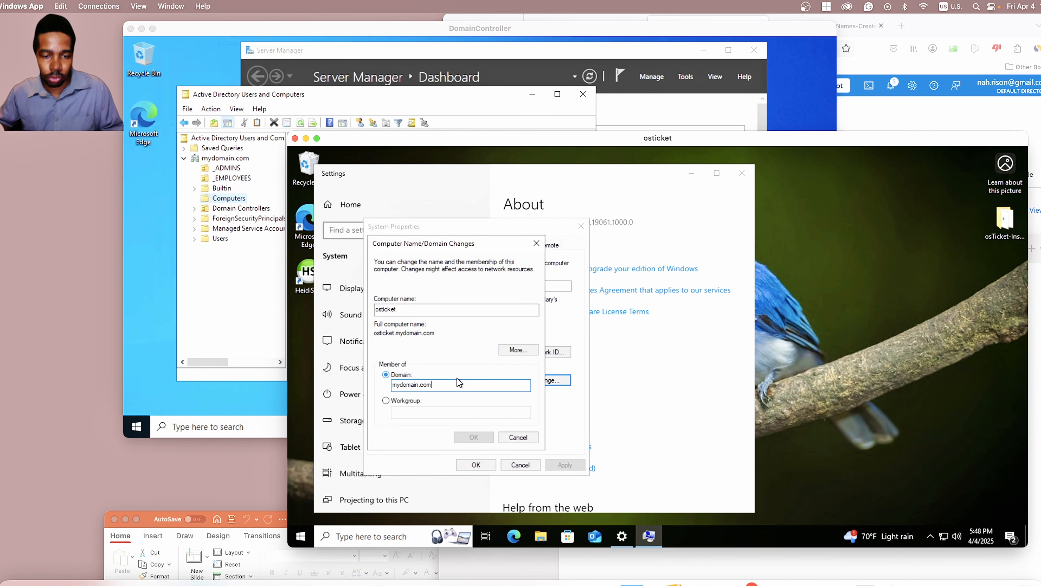
pyautogui.click(404, 384)
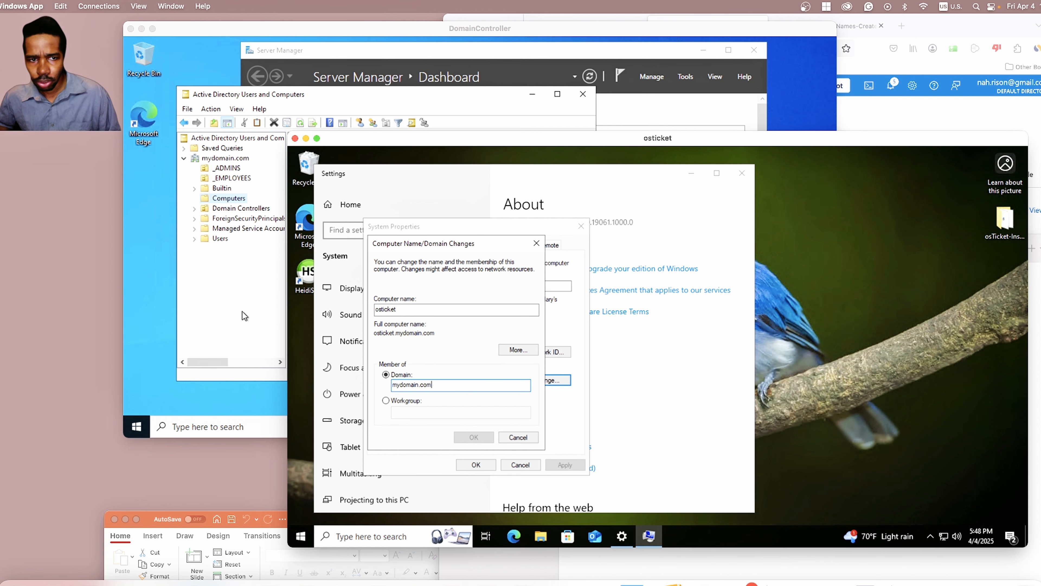
pyautogui.click(232, 312)
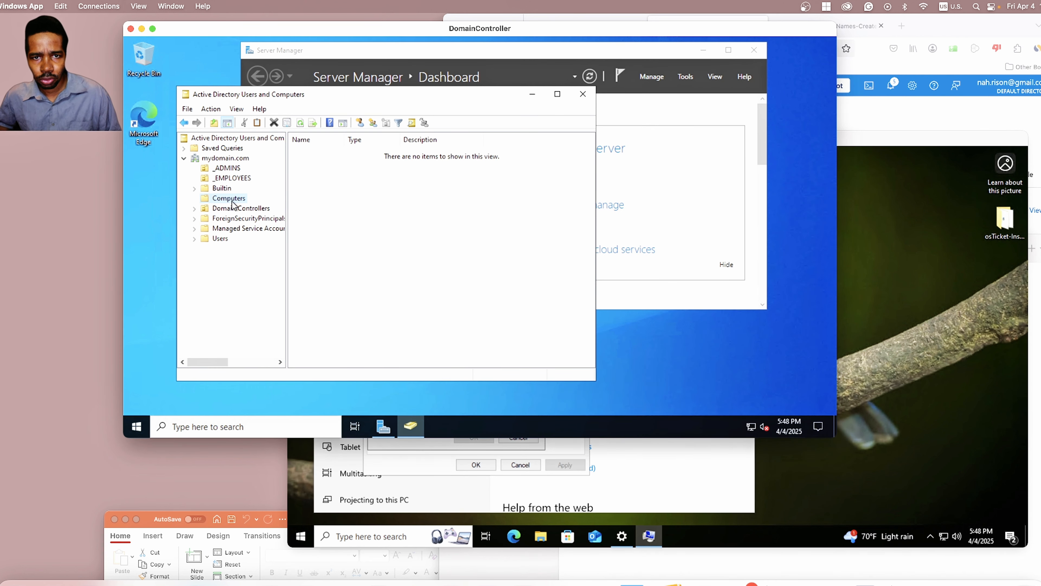
pyautogui.click(563, 442)
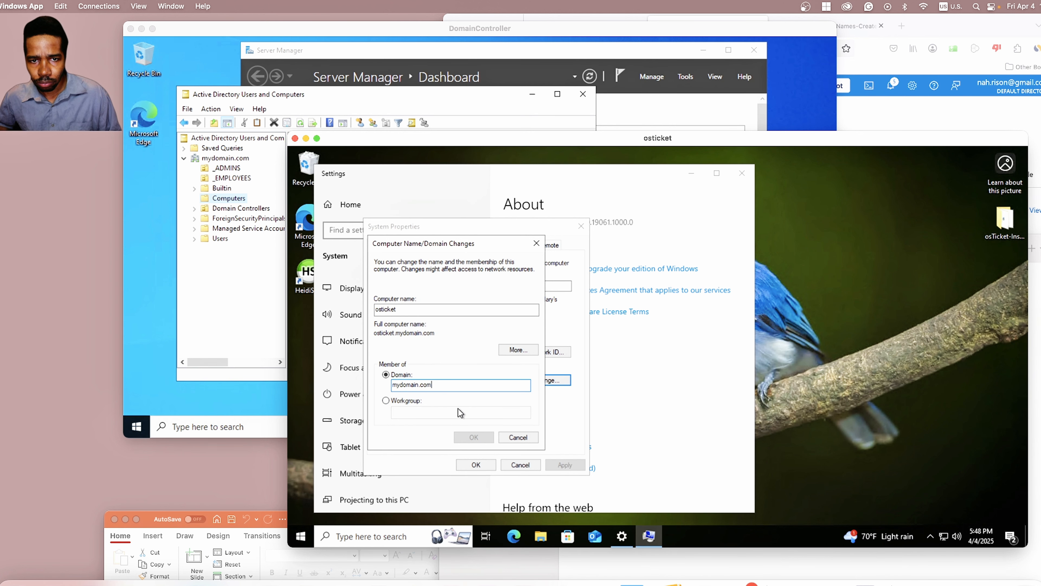
pyautogui.click(386, 400)
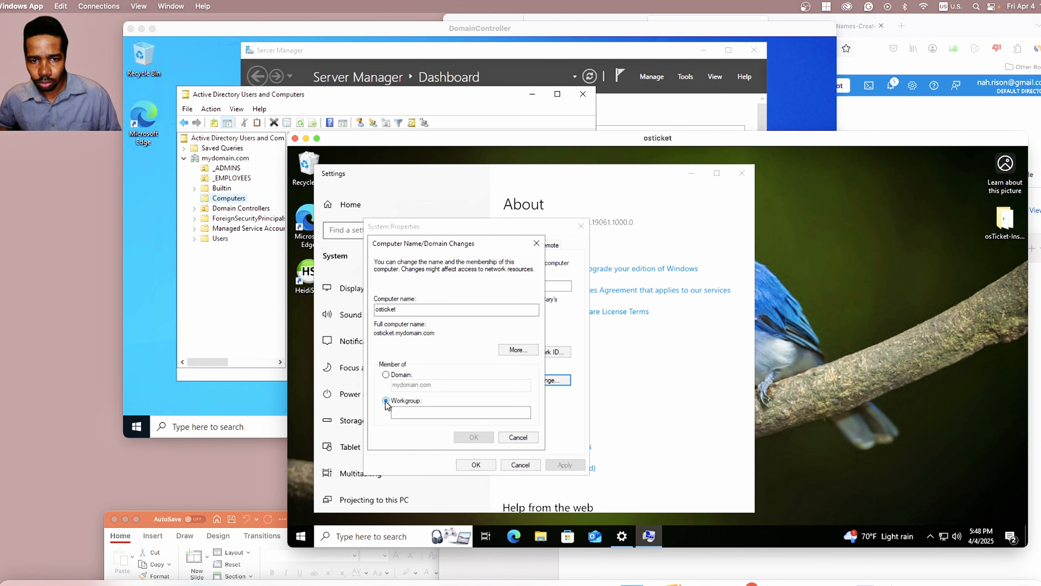
pyautogui.click(385, 375)
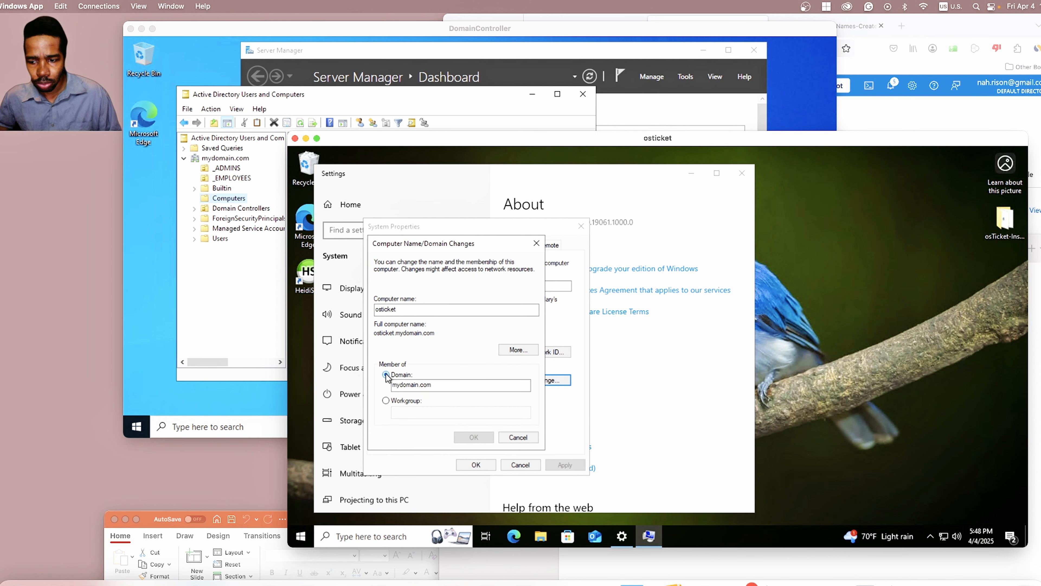
pyautogui.click(491, 388)
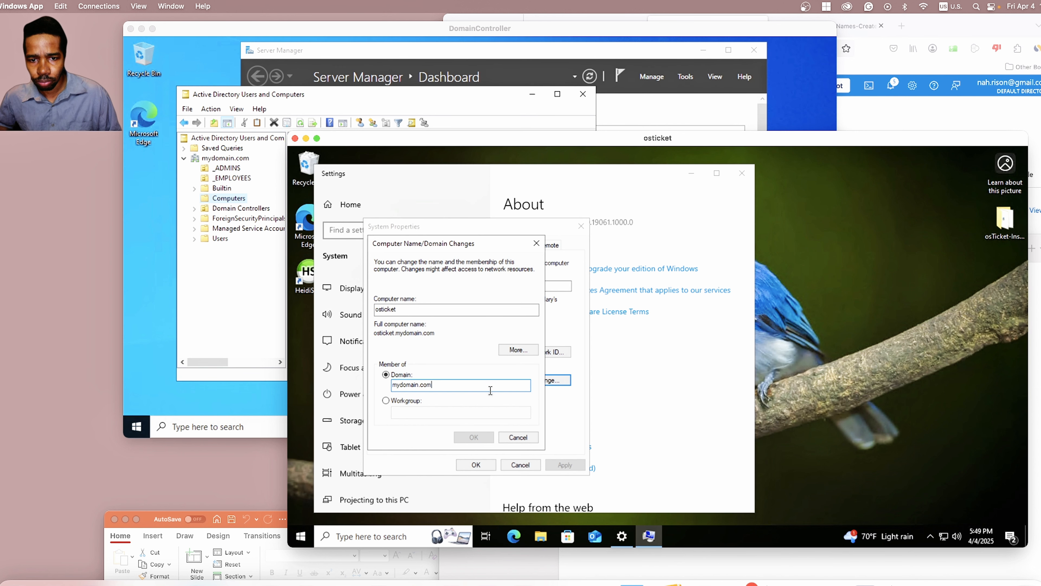
pyautogui.click(516, 435)
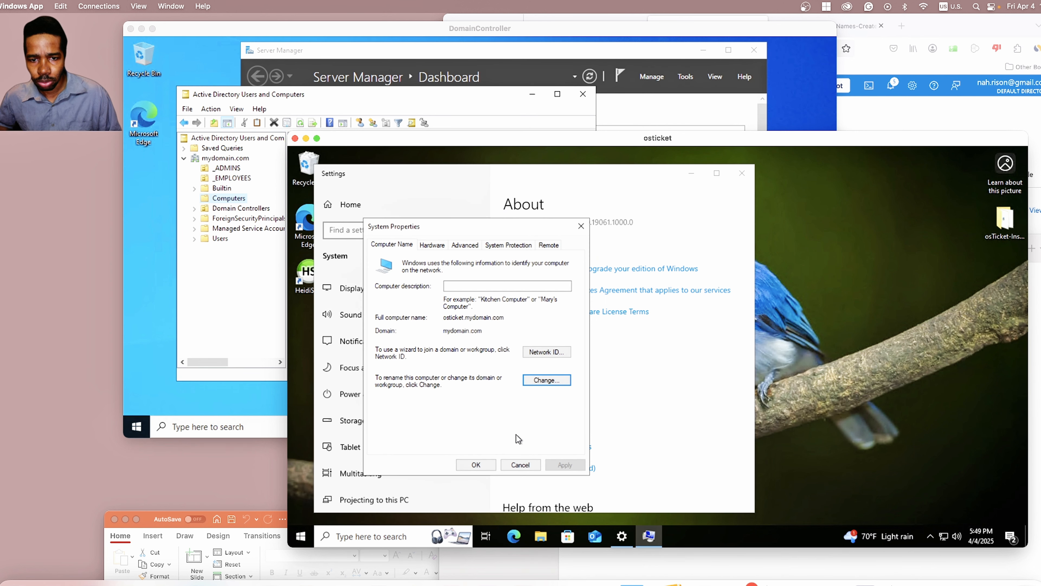
pyautogui.click(469, 461)
# Step: Browse Builtin, Computers and Users in ADUC, ending on the empty Computers container
pyautogui.click(238, 294)
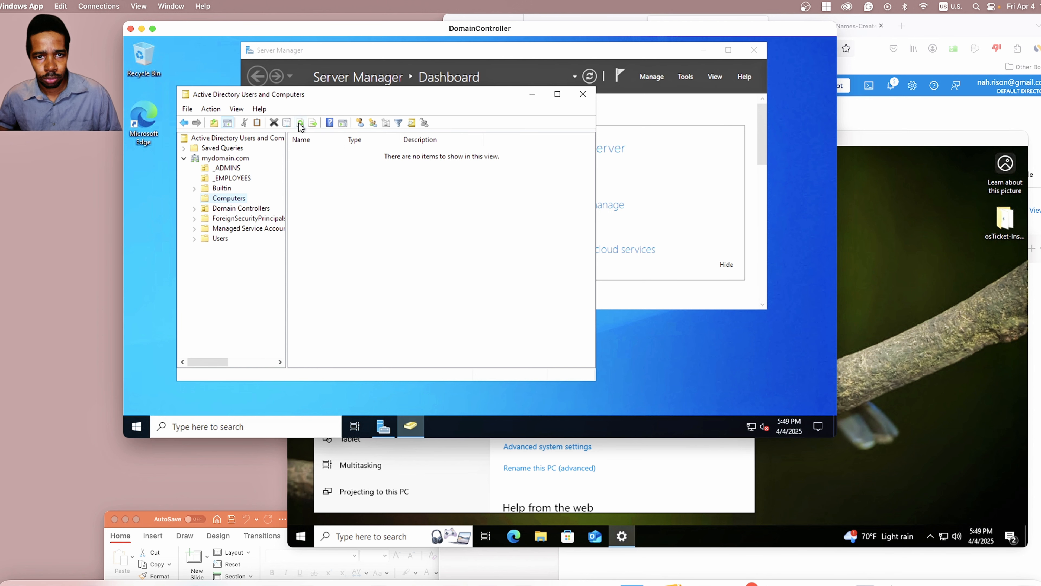
pyautogui.click(223, 188)
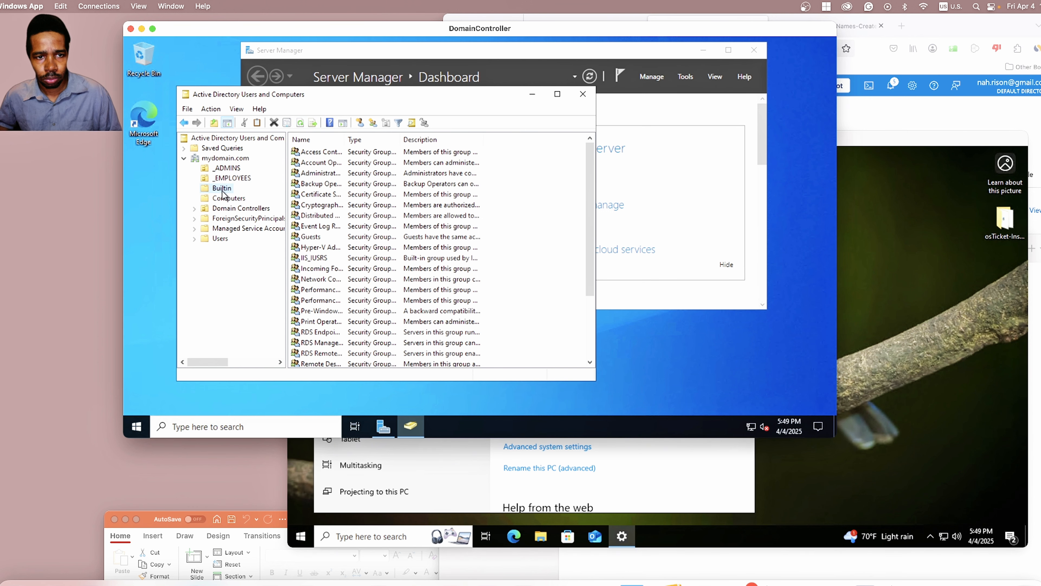
pyautogui.click(225, 200)
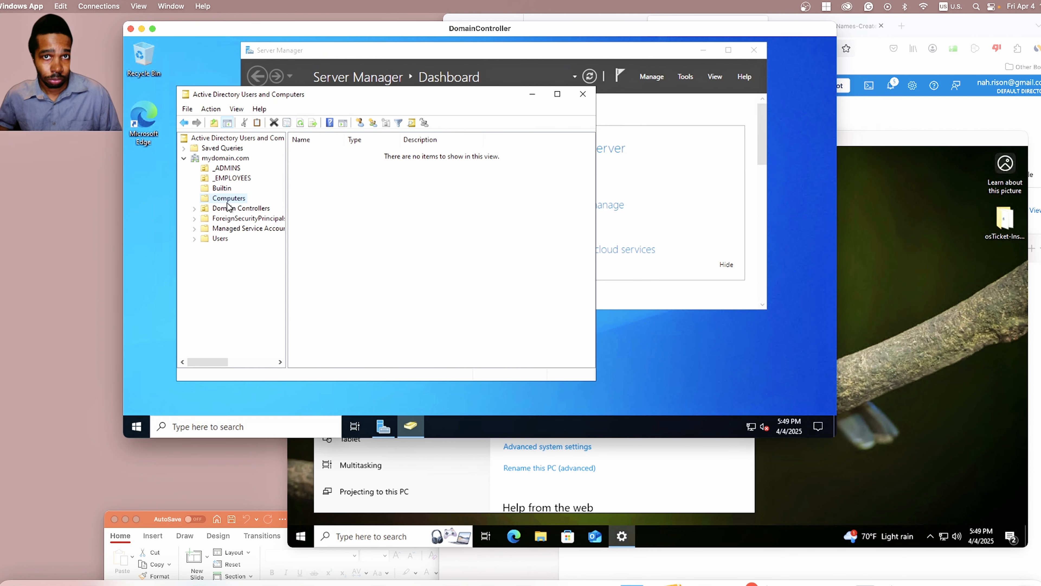
pyautogui.click(221, 239)
pyautogui.scroll(-1, 384, 228)
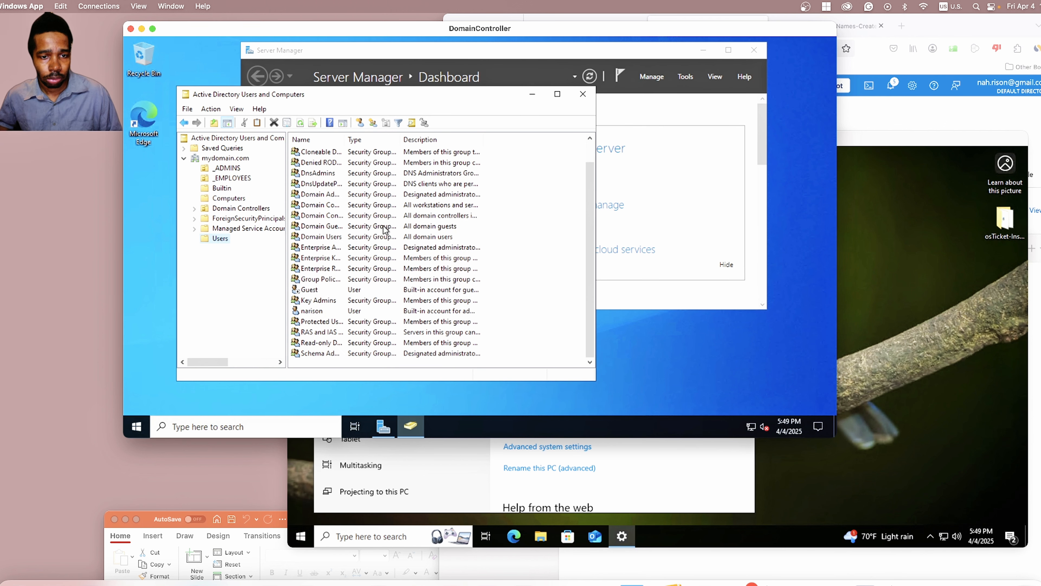
pyautogui.scroll(1, 384, 228)
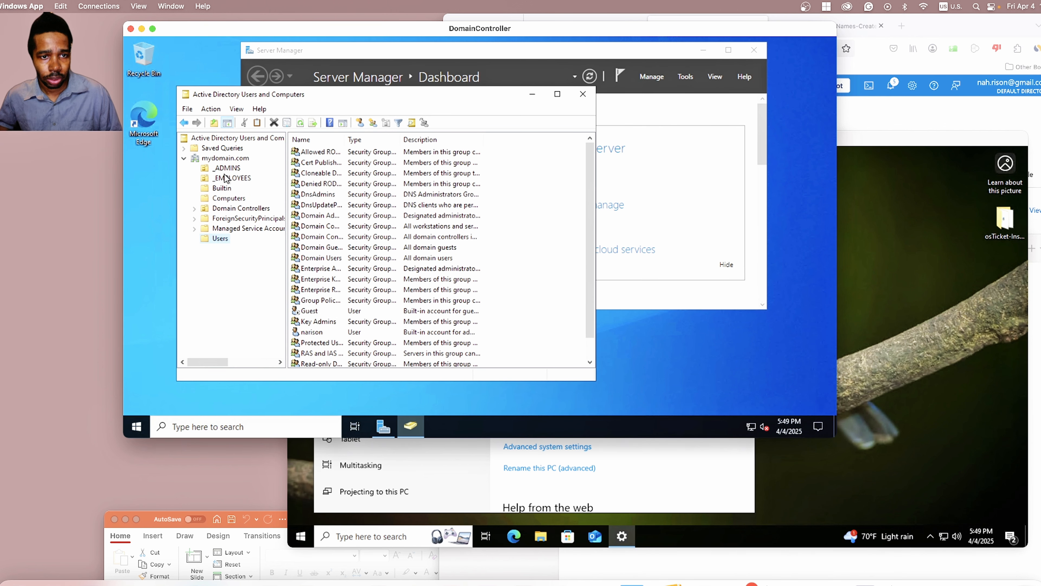
pyautogui.click(223, 199)
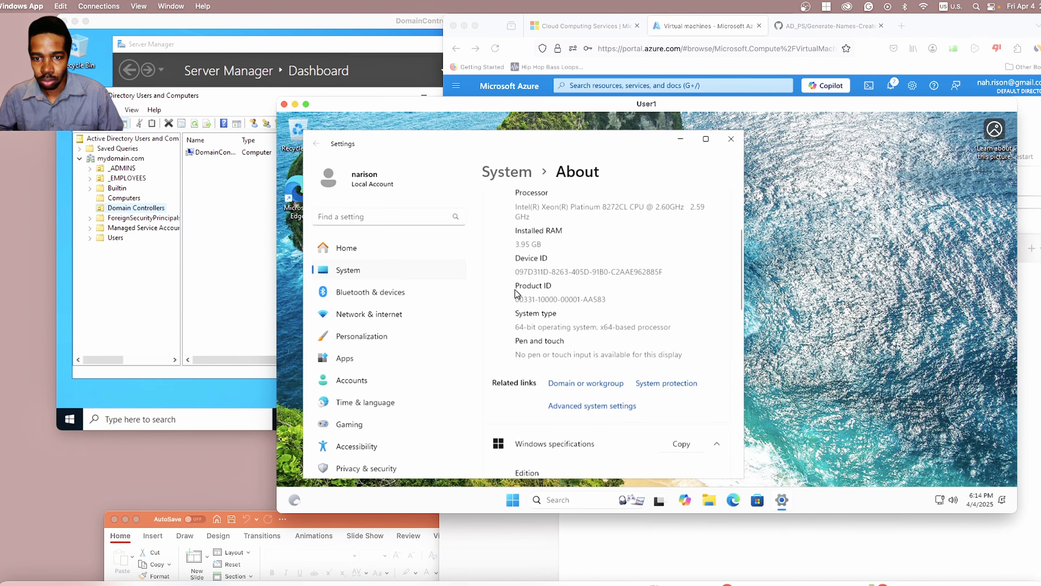
# Step: In User1's Computer Name settings, switch membership to Domain and enter mydomain.com
pyautogui.scroll(-1, 516, 293)
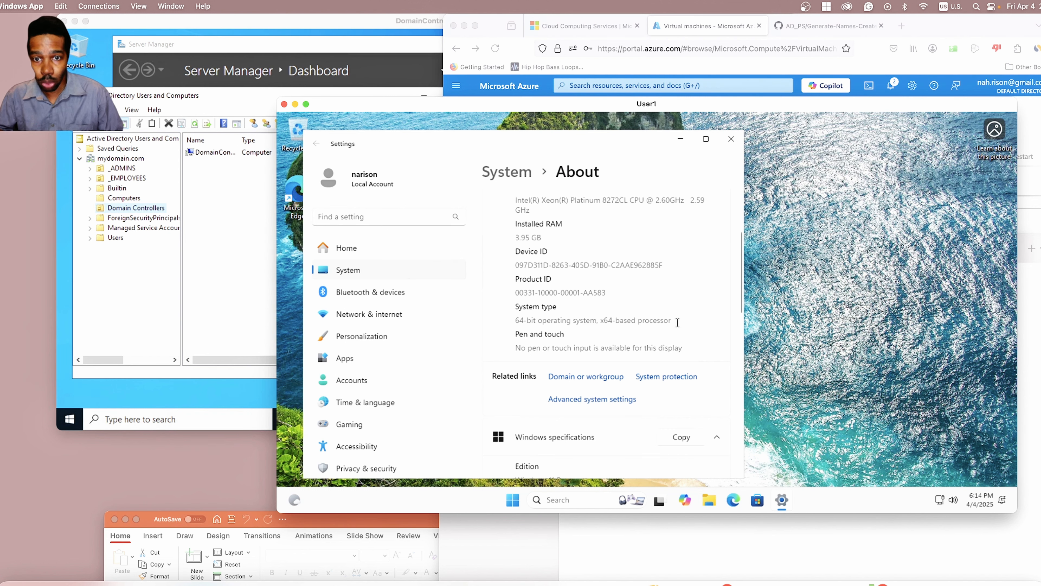
pyautogui.click(590, 400)
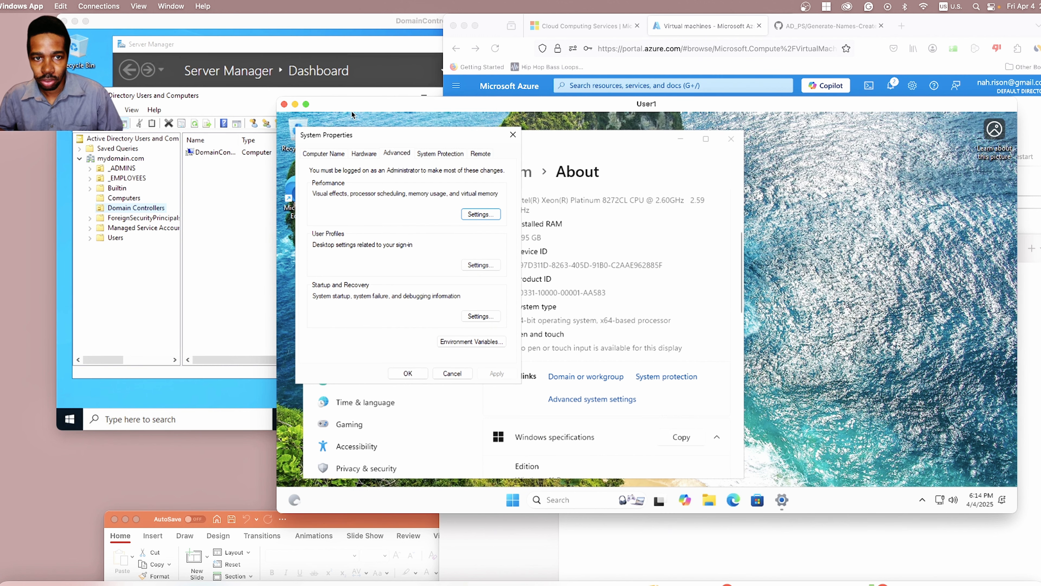
pyautogui.click(324, 153)
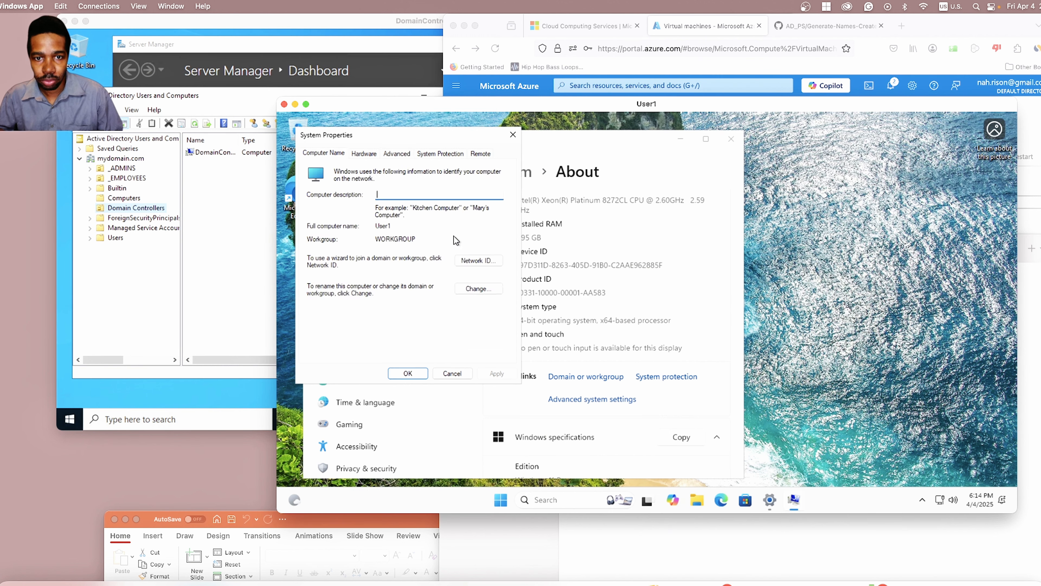
pyautogui.click(480, 289)
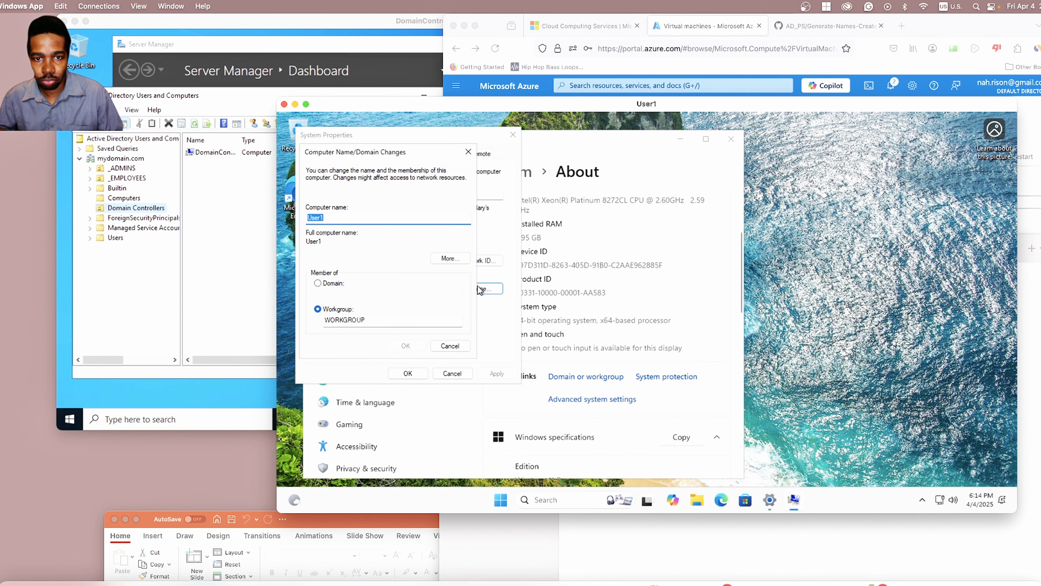
pyautogui.click(322, 284)
pyautogui.click(359, 293)
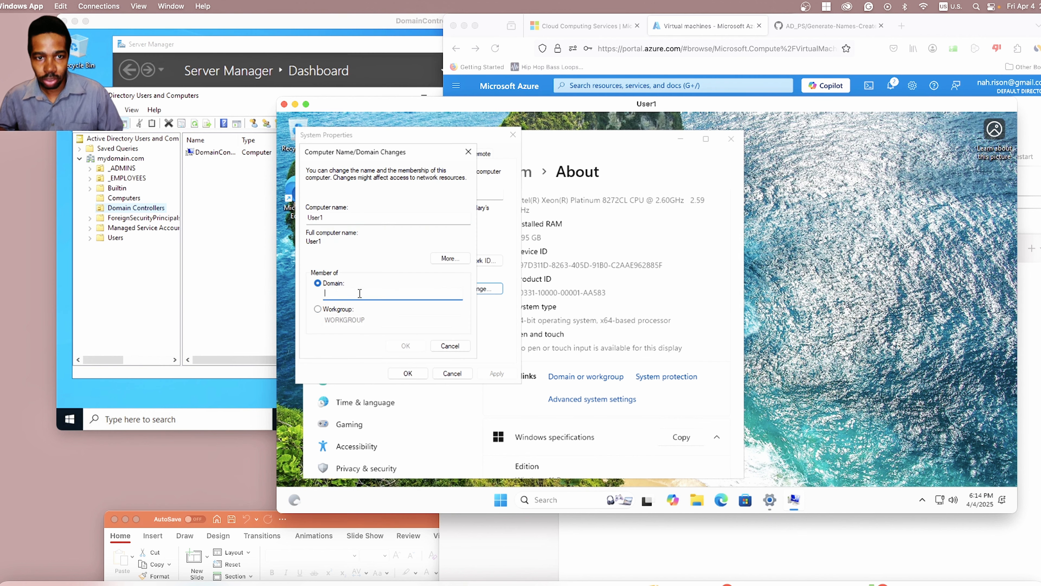
pyautogui.write('mydomain')
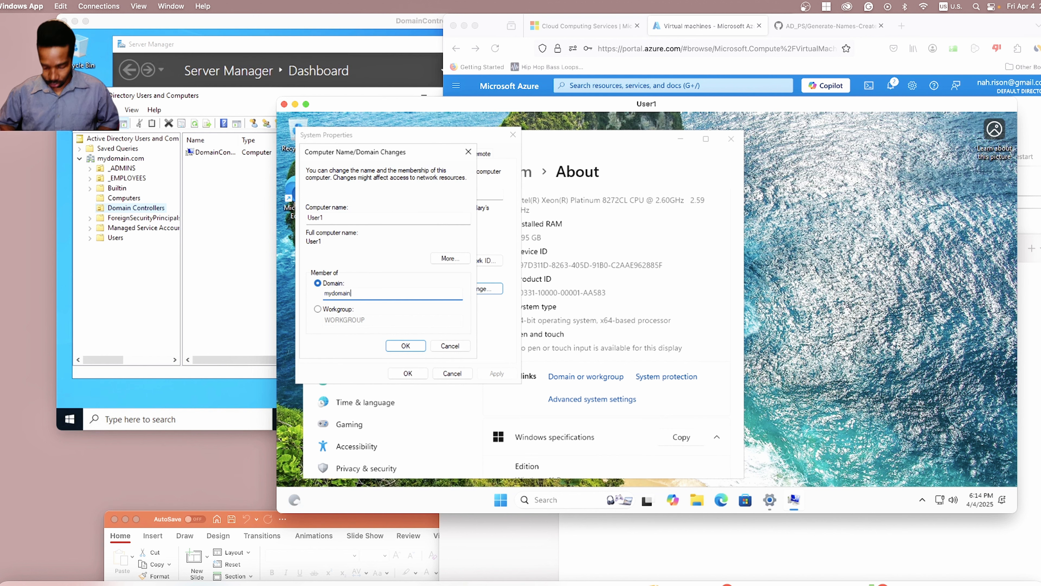
pyautogui.write('.com')
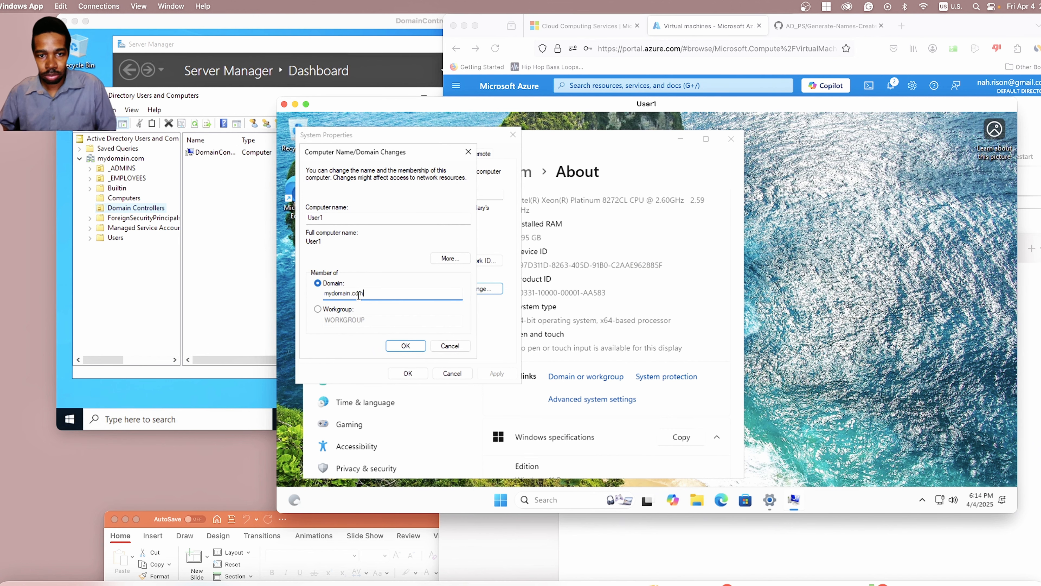
pyautogui.click(404, 345)
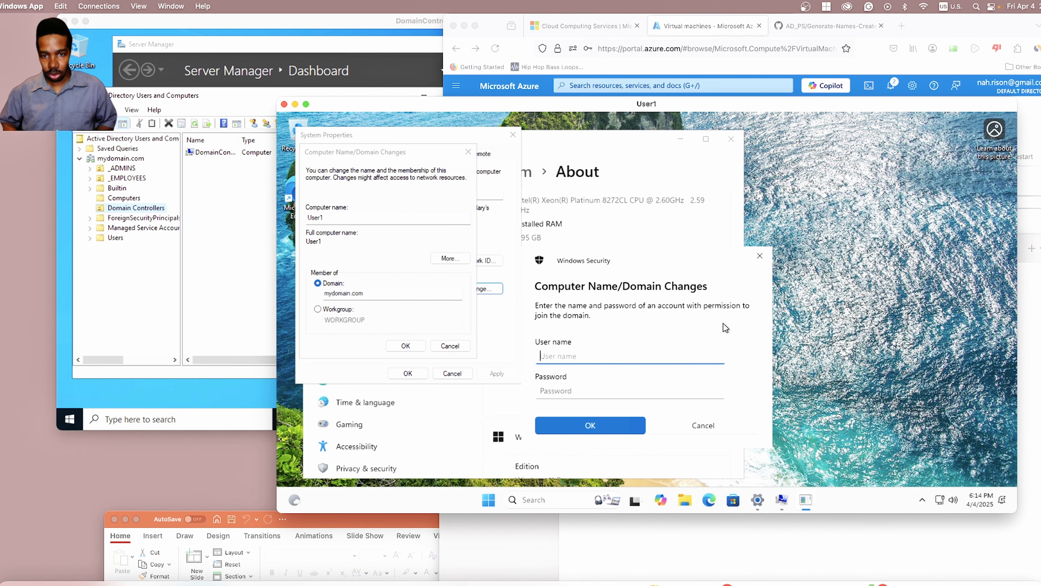
# Step: Authenticate with the domain admin account, acknowledge the welcome and restart notices, and restart User1
pyautogui.write('narison')
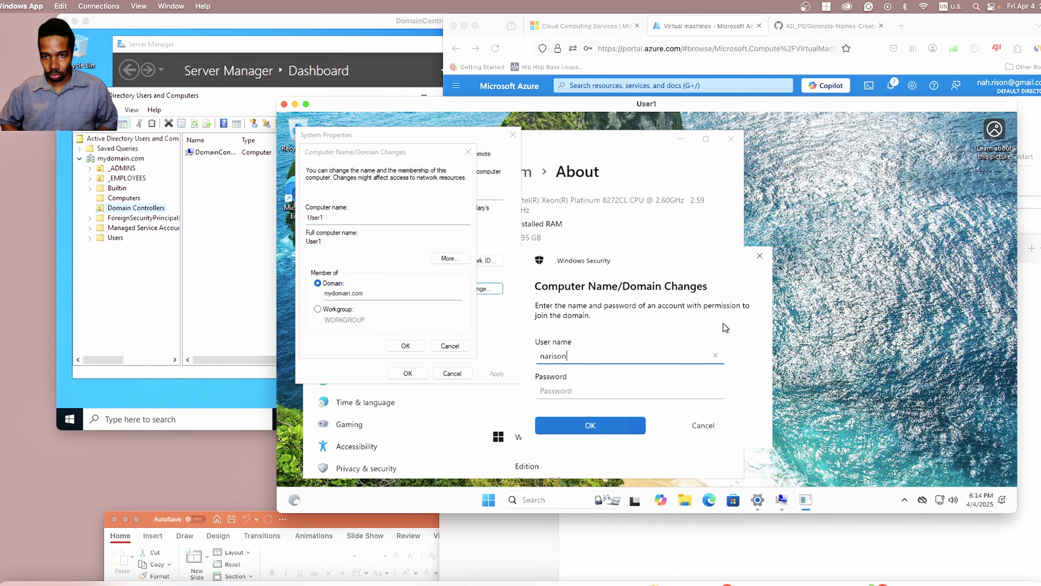
pyautogui.press('Tab')
pyautogui.write('•')
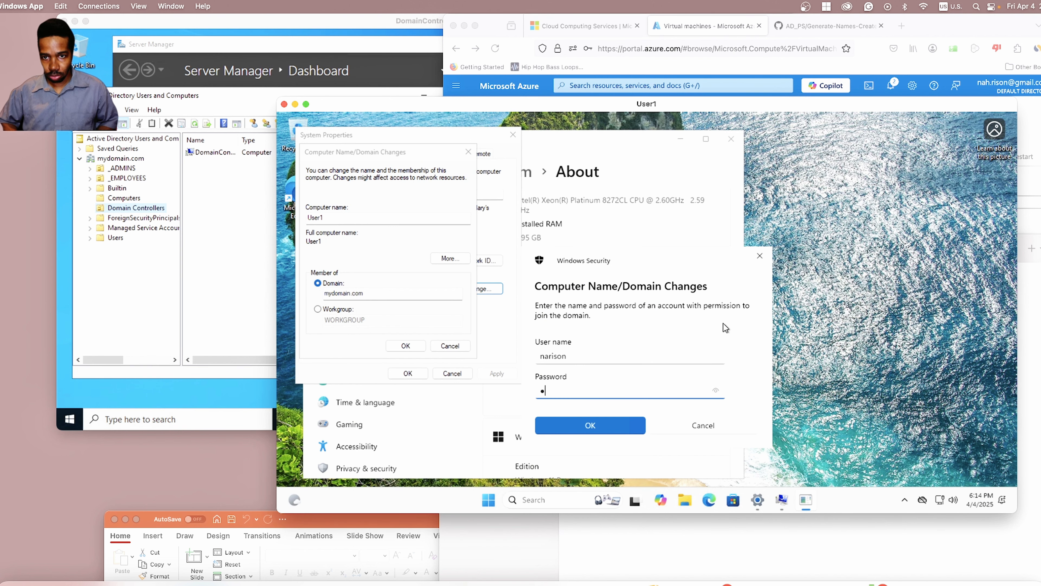
pyautogui.press('BackSpace')
pyautogui.write('••')
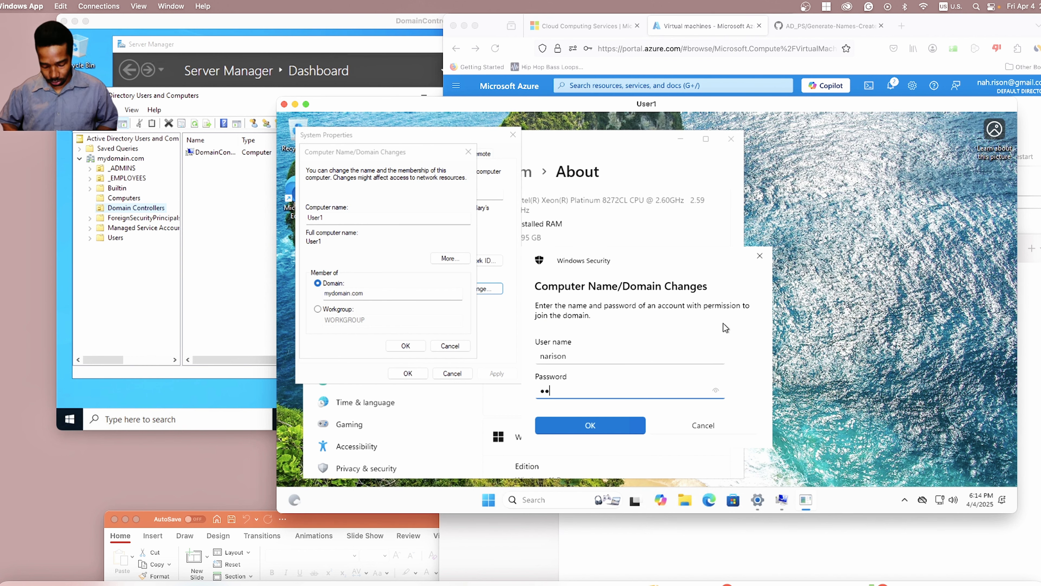
pyautogui.write('••••••••••')
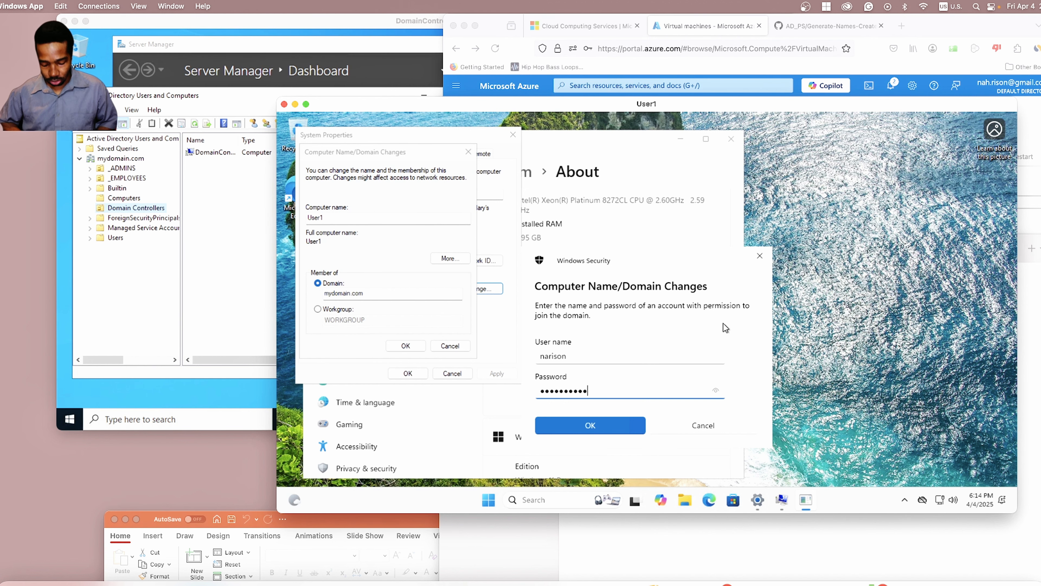
pyautogui.press('Return')
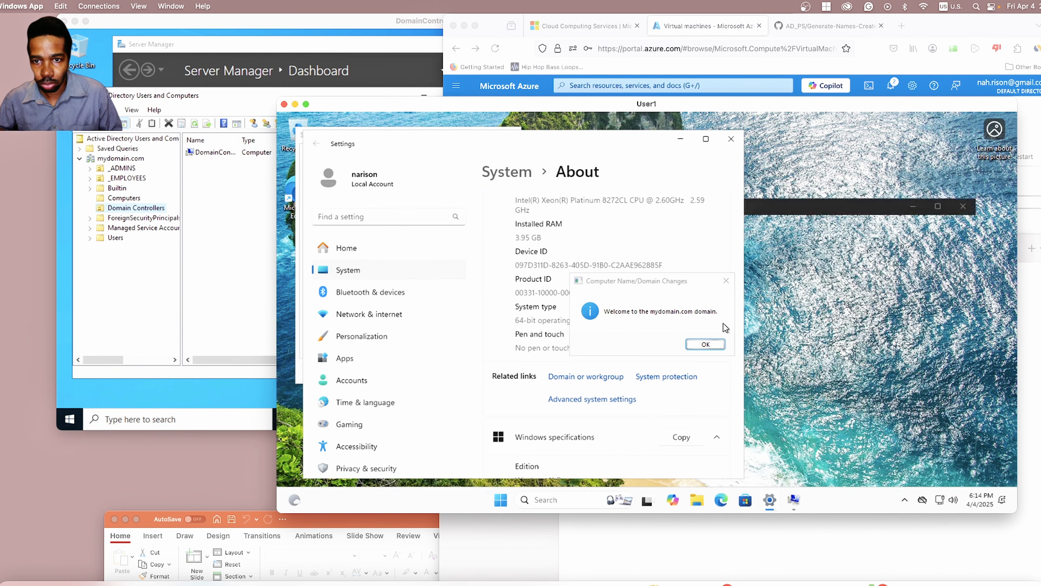
pyautogui.click(705, 344)
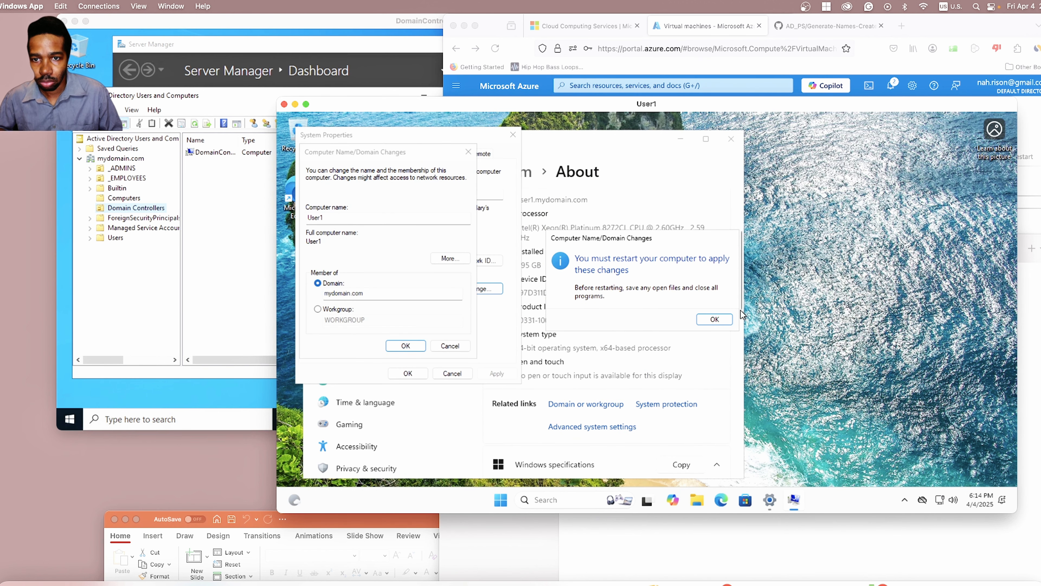
pyautogui.click(714, 320)
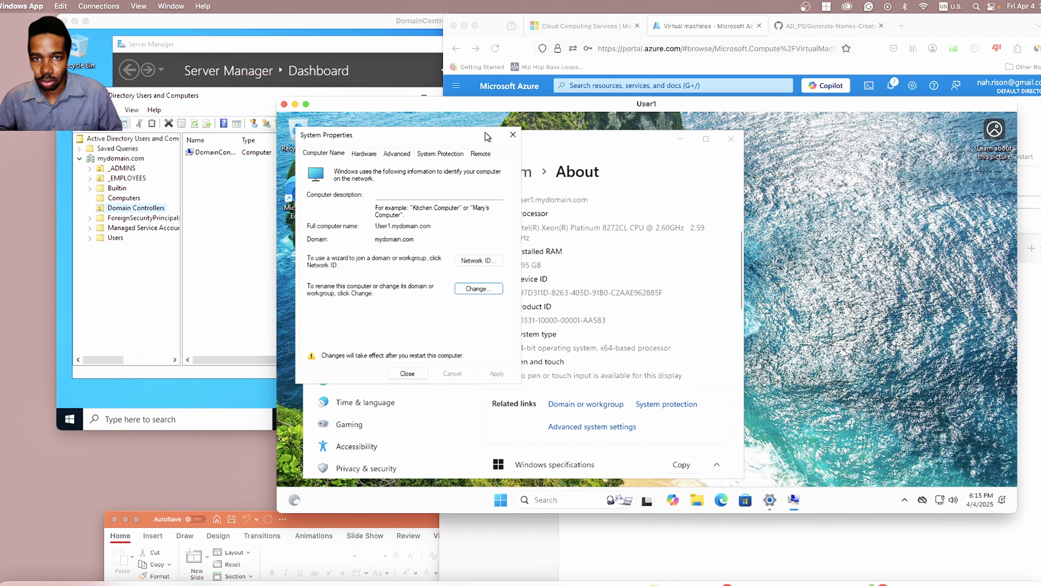
pyautogui.click(512, 134)
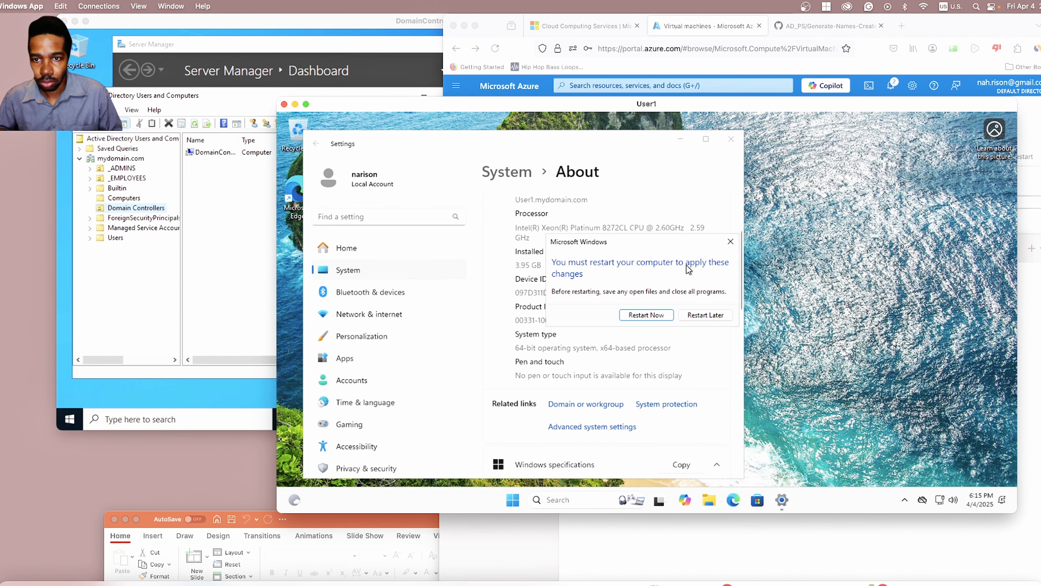
pyautogui.click(659, 311)
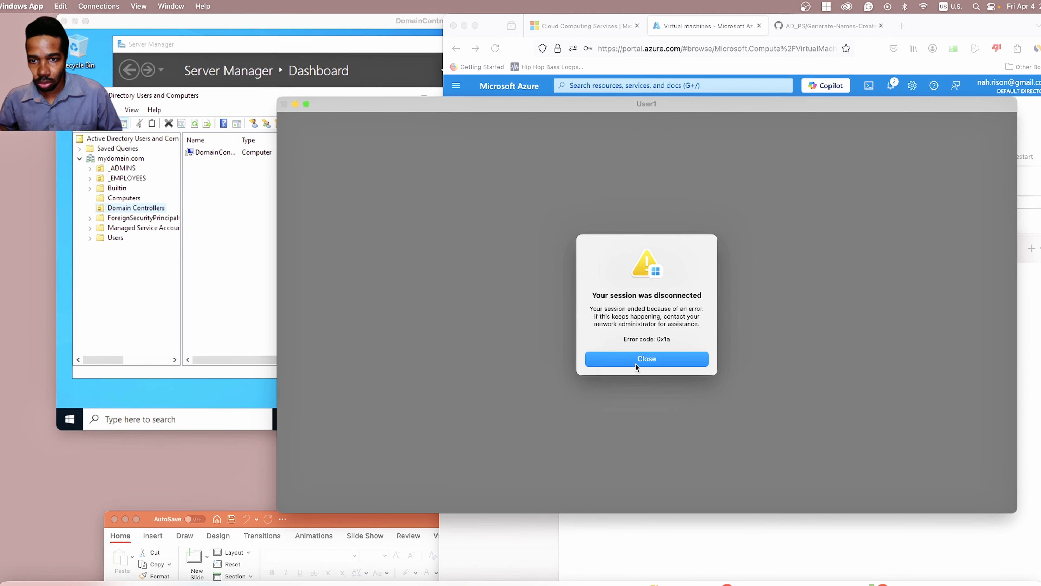
# Step: Dismiss the disconnect notice and delete the old User1 saved PC
pyautogui.click(636, 357)
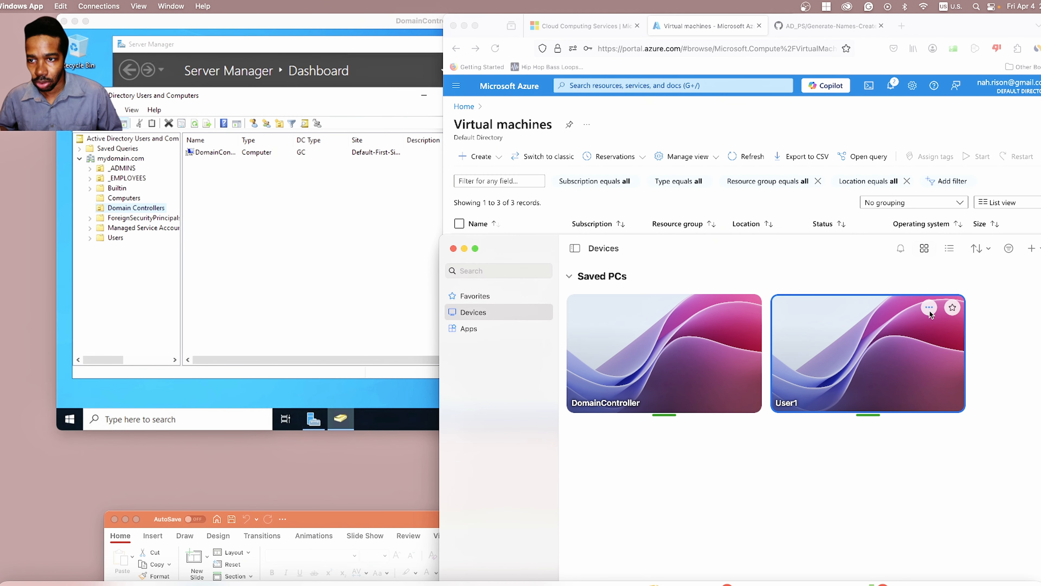
pyautogui.click(929, 308)
pyautogui.click(947, 371)
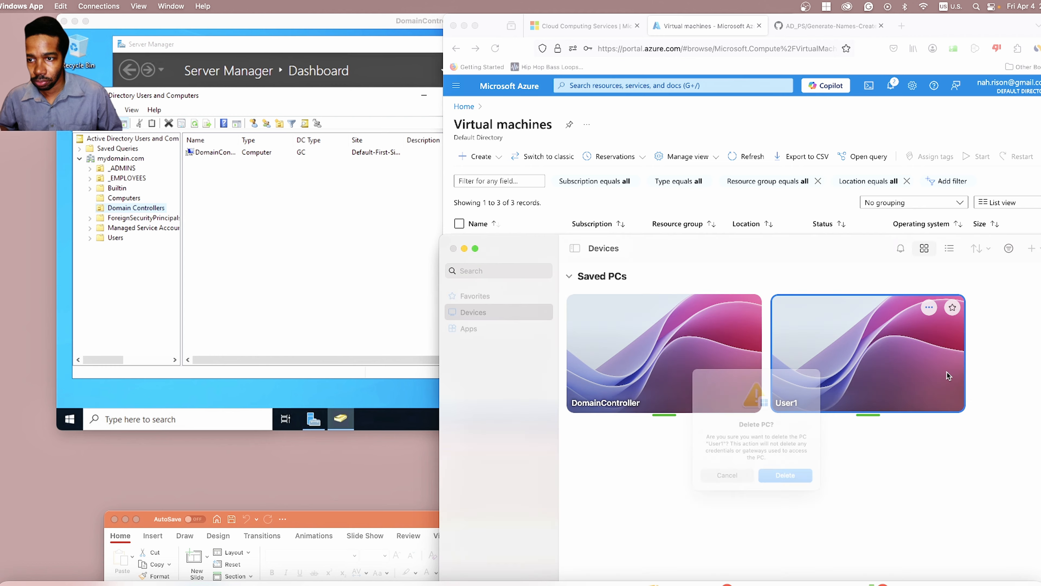
pyautogui.click(788, 481)
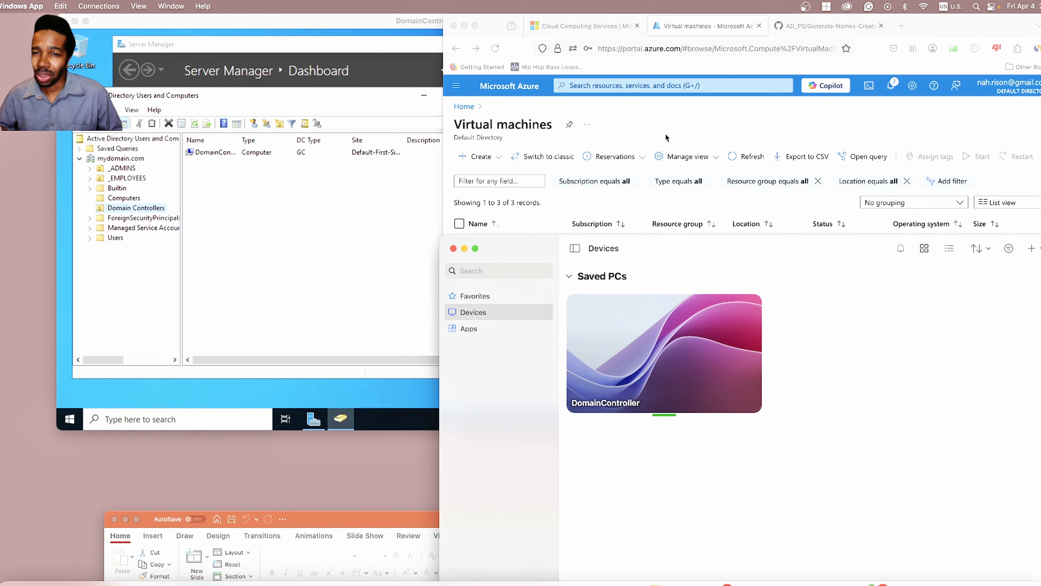
# Step: Add a new saved PC at 52.224.241.33 with friendly name User1
pyautogui.click(666, 123)
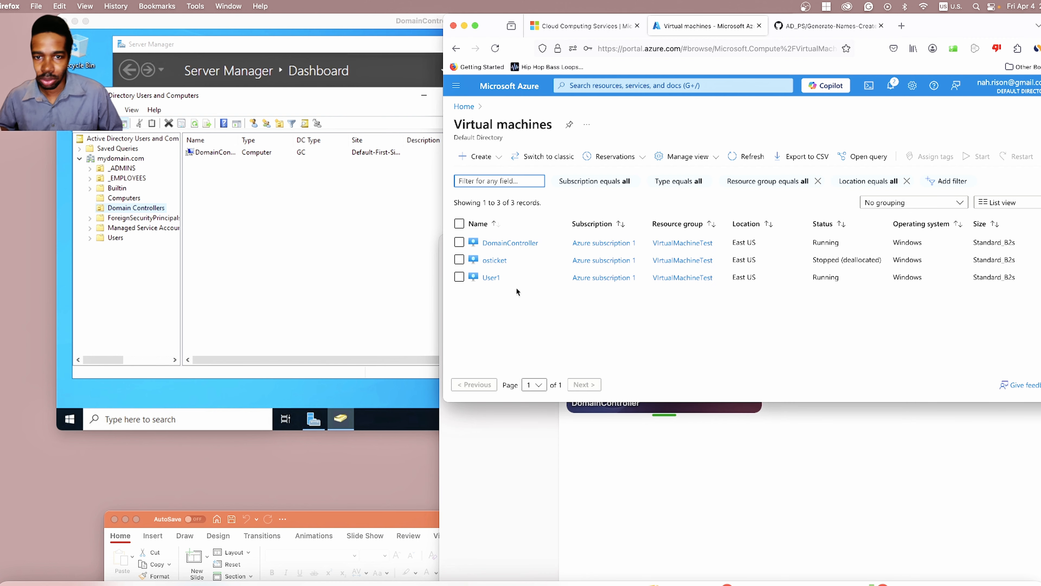
pyautogui.click(894, 504)
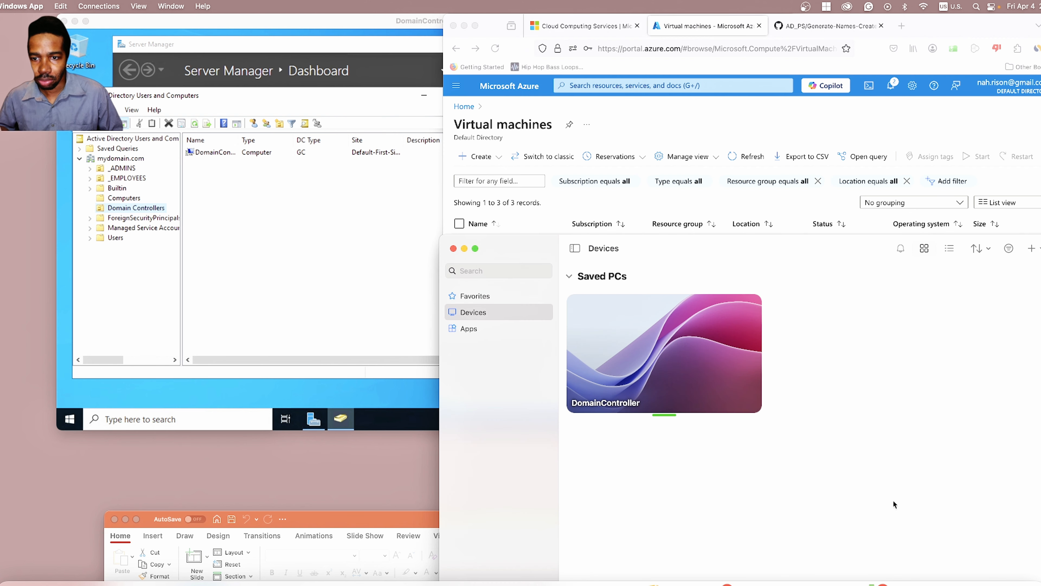
pyautogui.click(1032, 248)
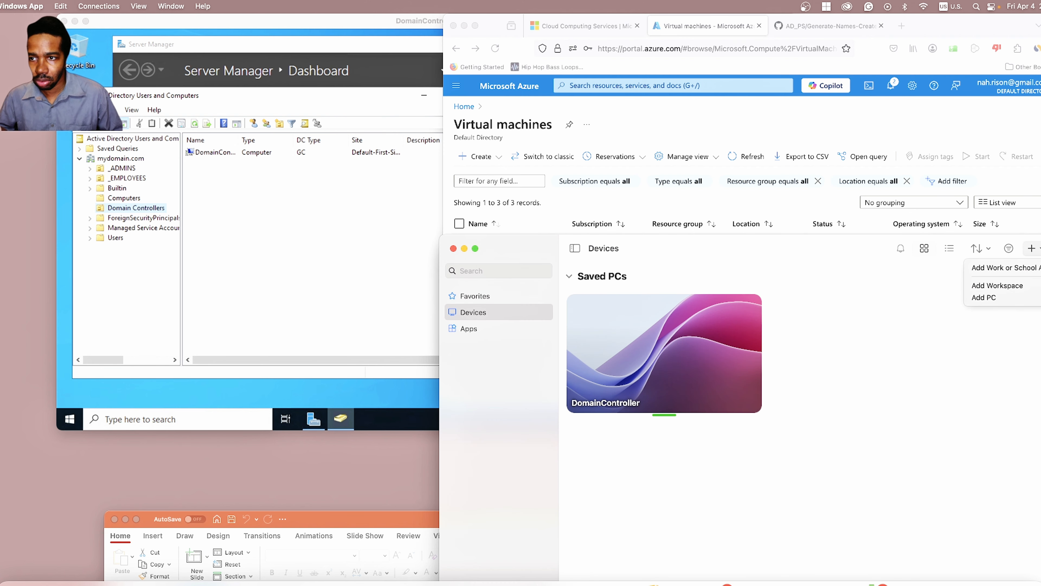
pyautogui.click(995, 297)
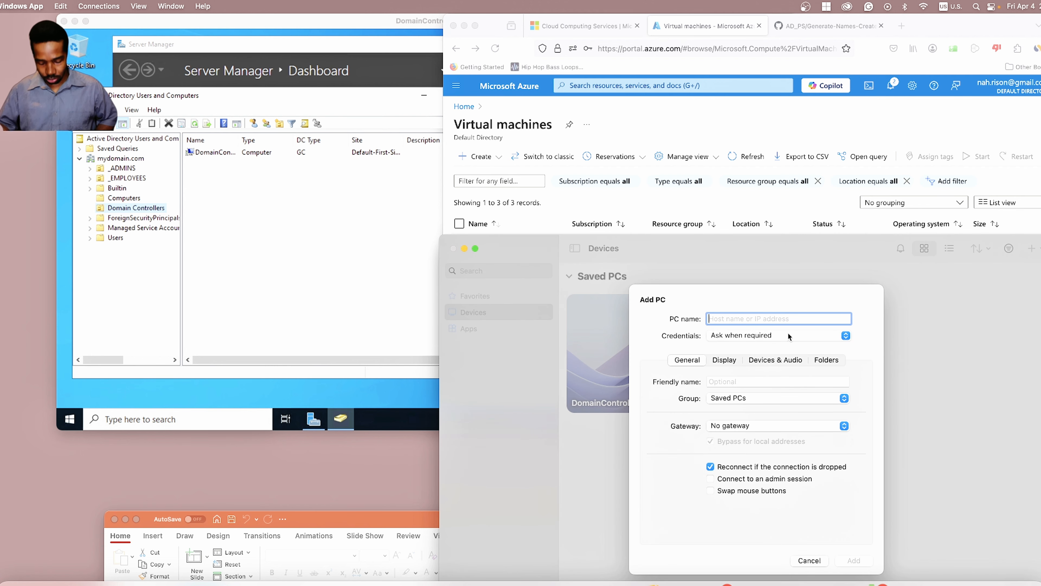
pyautogui.write('52.224.241.33')
pyautogui.click(780, 381)
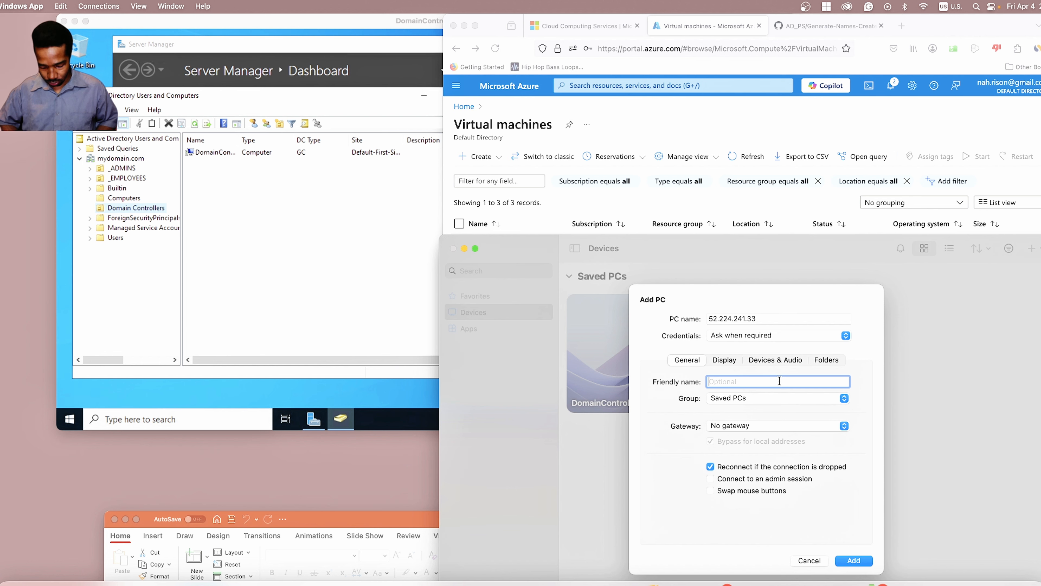
pyautogui.write('User1')
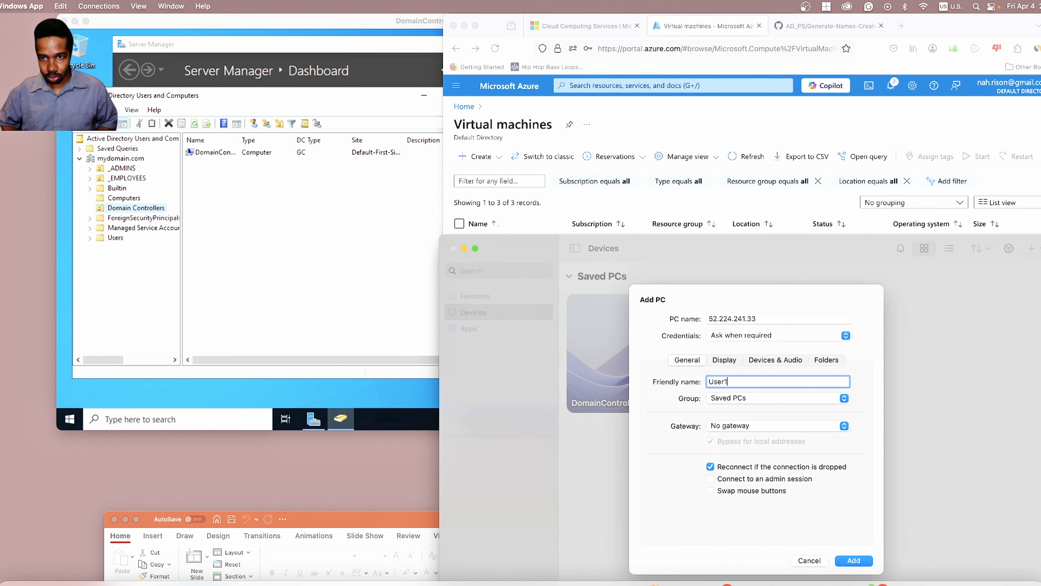
pyautogui.click(853, 558)
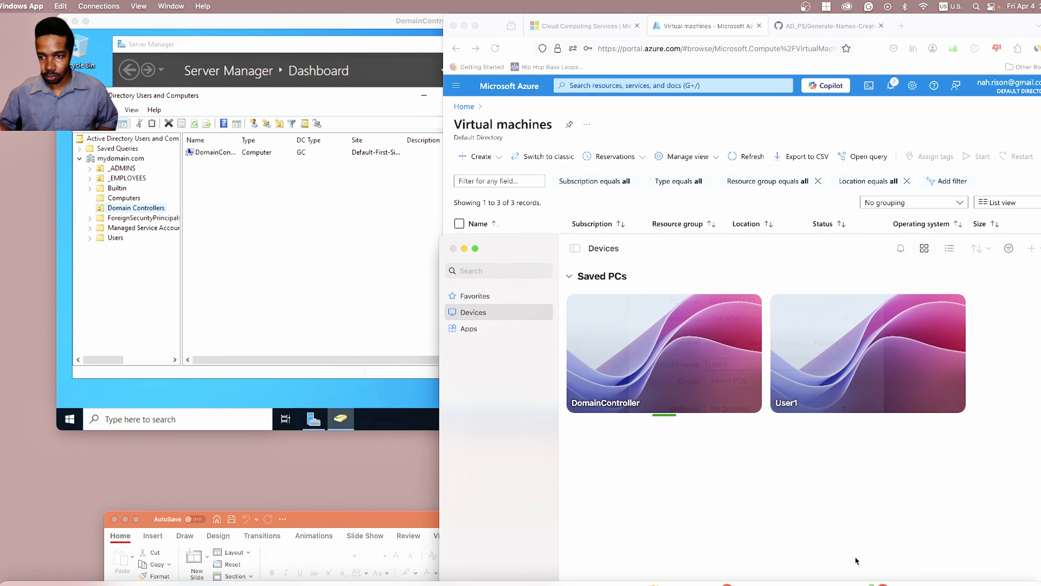
# Step: Connect to User1 with the account's username and password, accepting the certificate warning
pyautogui.click(929, 308)
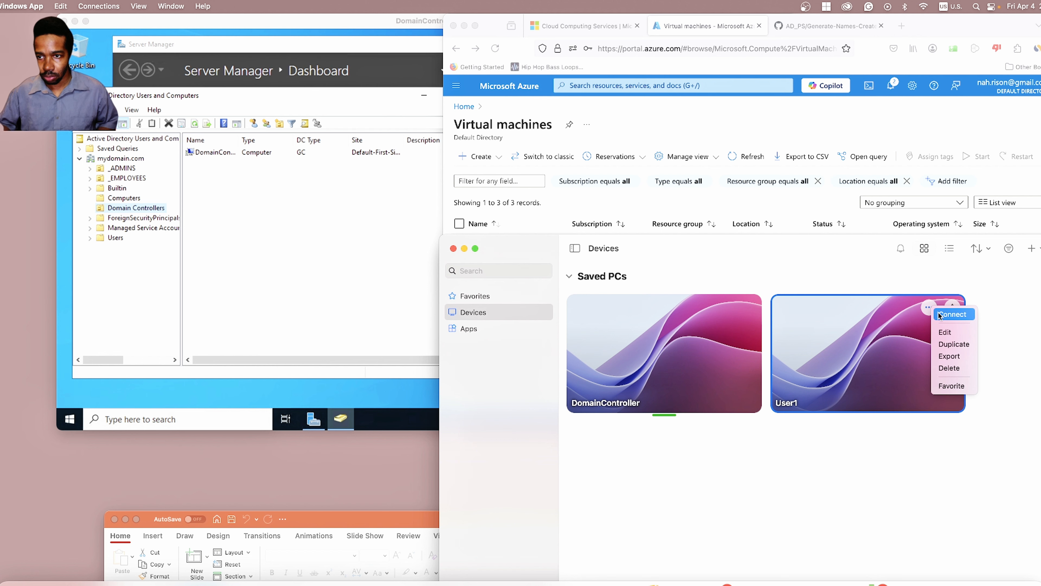
pyautogui.click(950, 313)
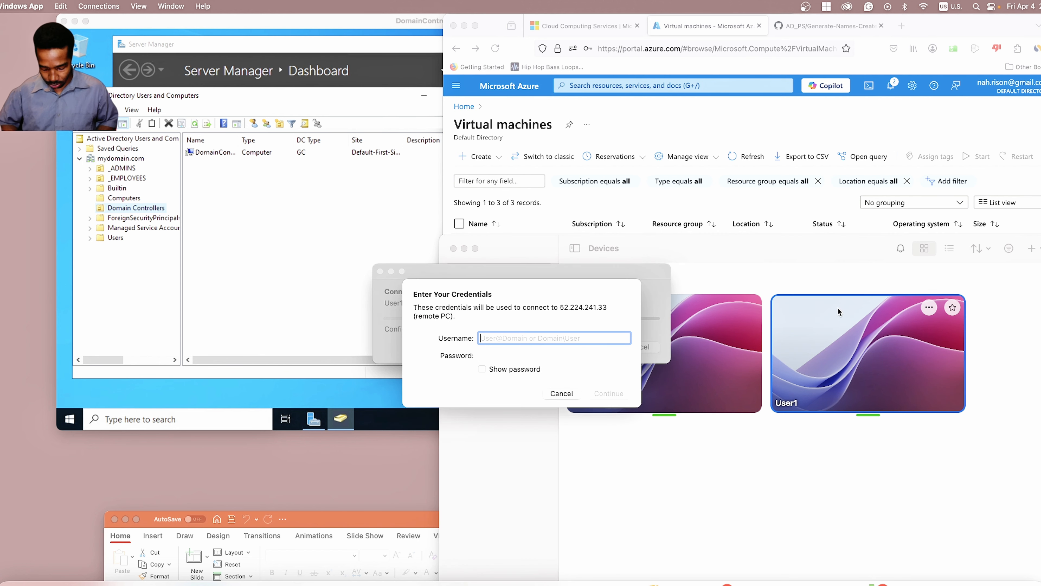
pyautogui.write('narison')
pyautogui.press('Tab')
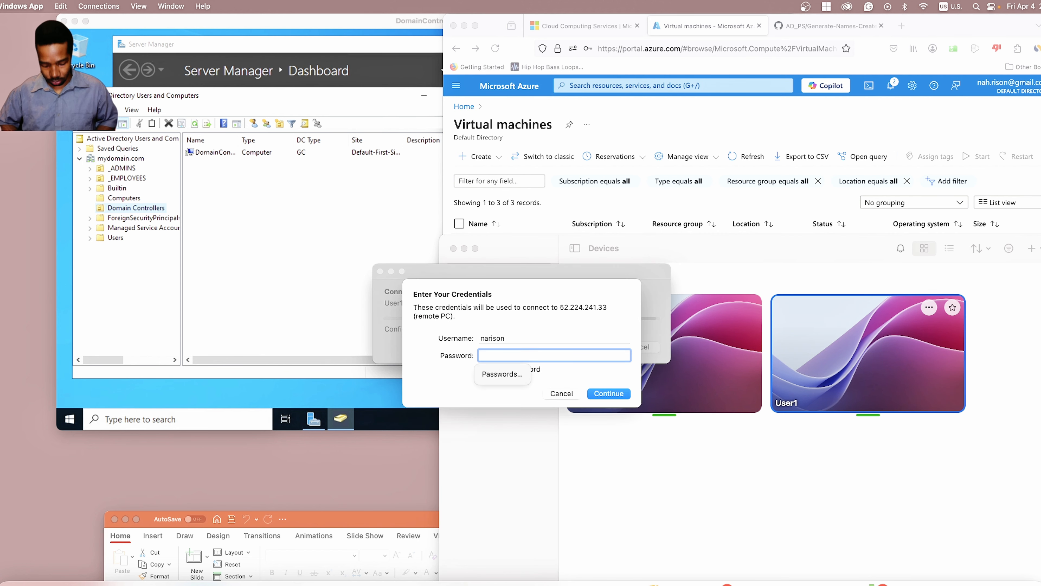
pyautogui.write('**********')
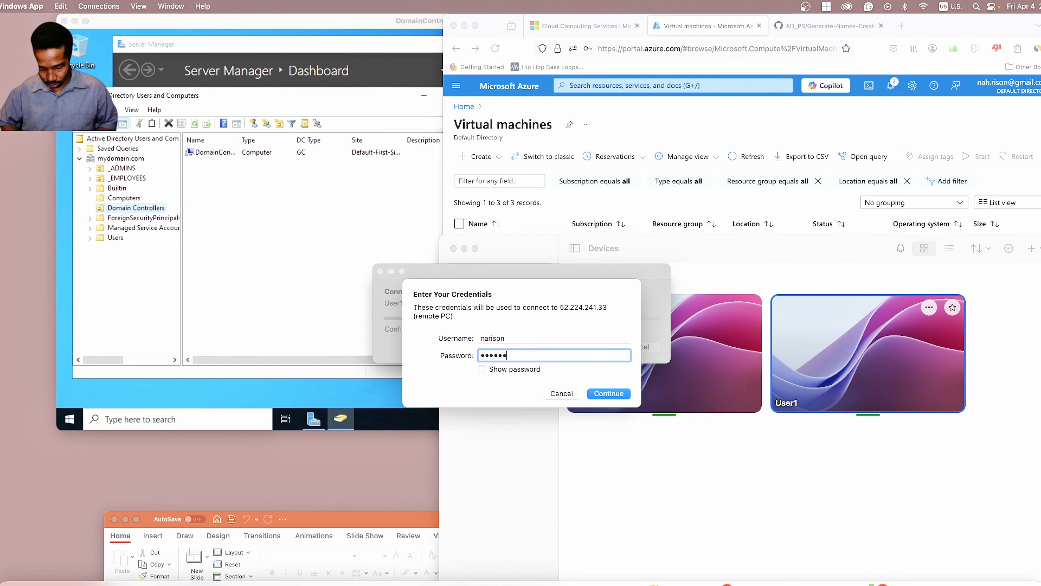
pyautogui.write('**')
pyautogui.press('Return')
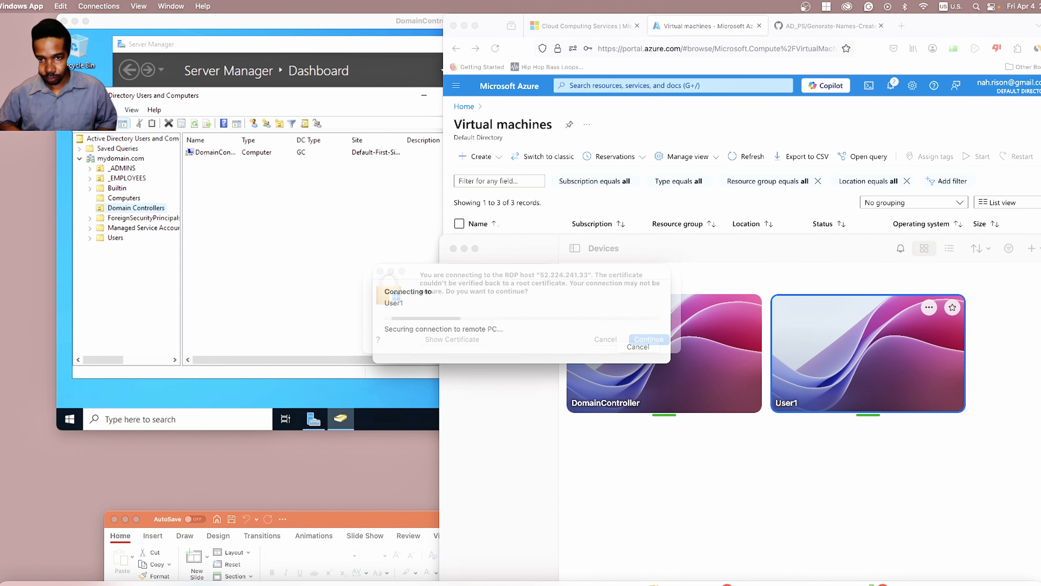
pyautogui.press('Return')
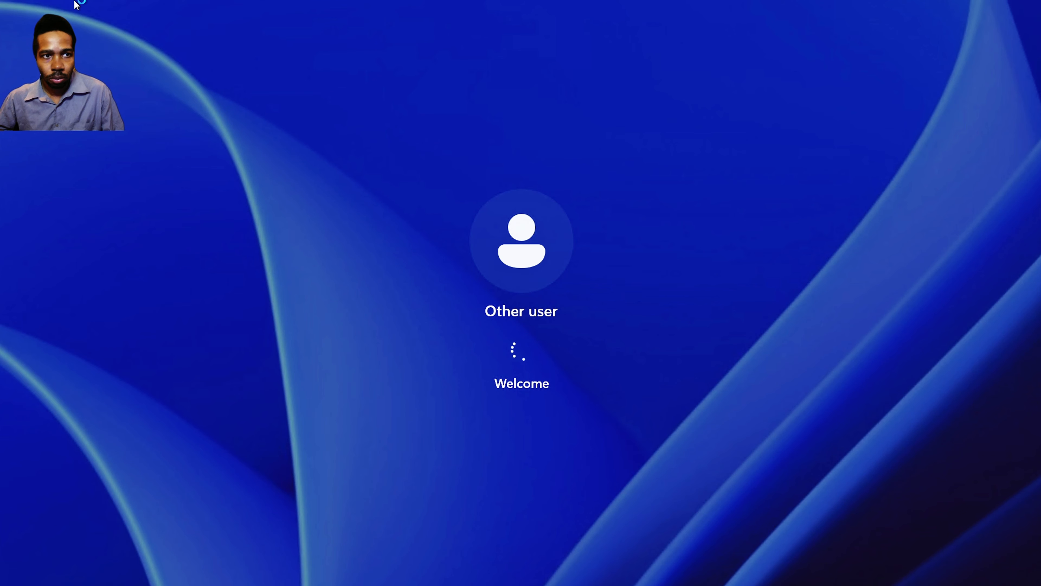
# Step: Take the User1 session out of full screen, shift its window right, and raise the DomainController session
pyautogui.moveTo(28, 3)
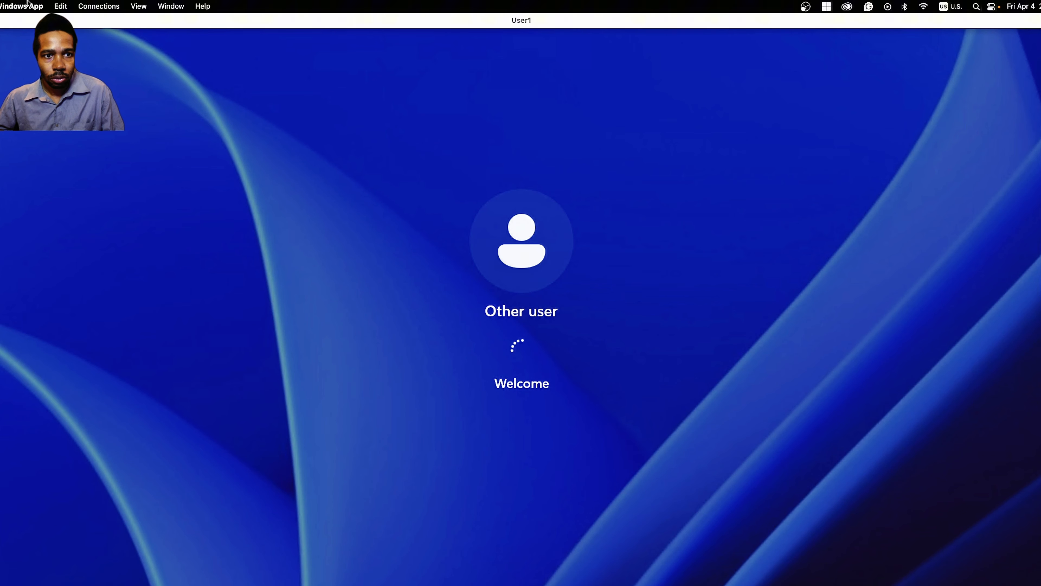
pyautogui.click(1, 21)
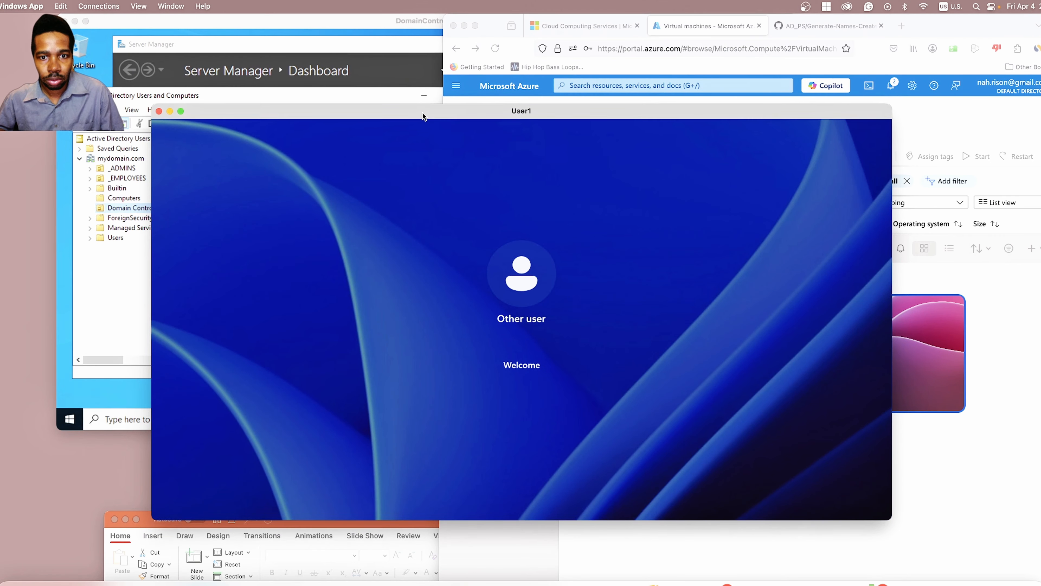
pyautogui.moveTo(423, 112); pyautogui.dragTo(571, 128)
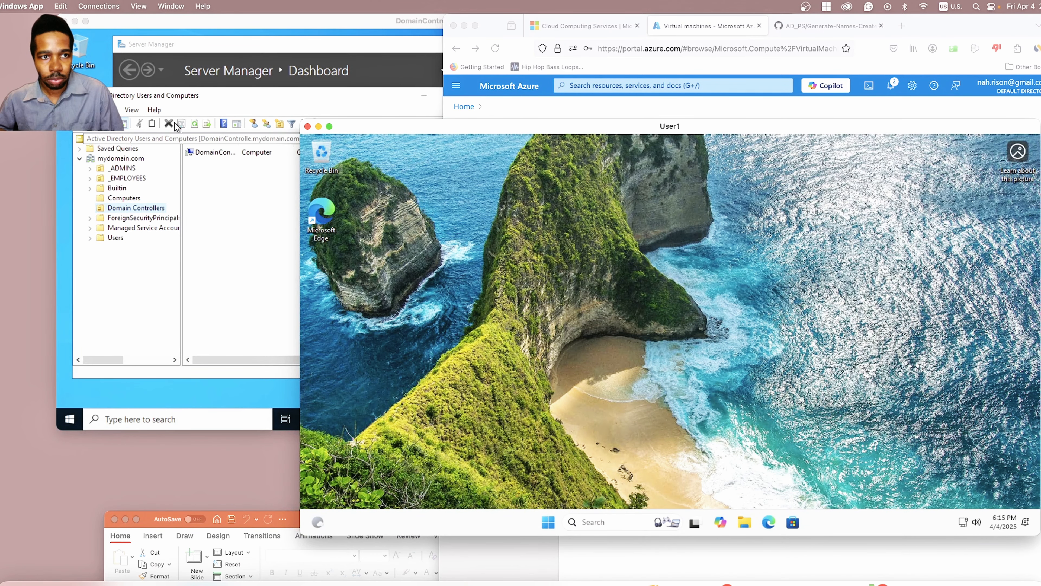
pyautogui.click(211, 102)
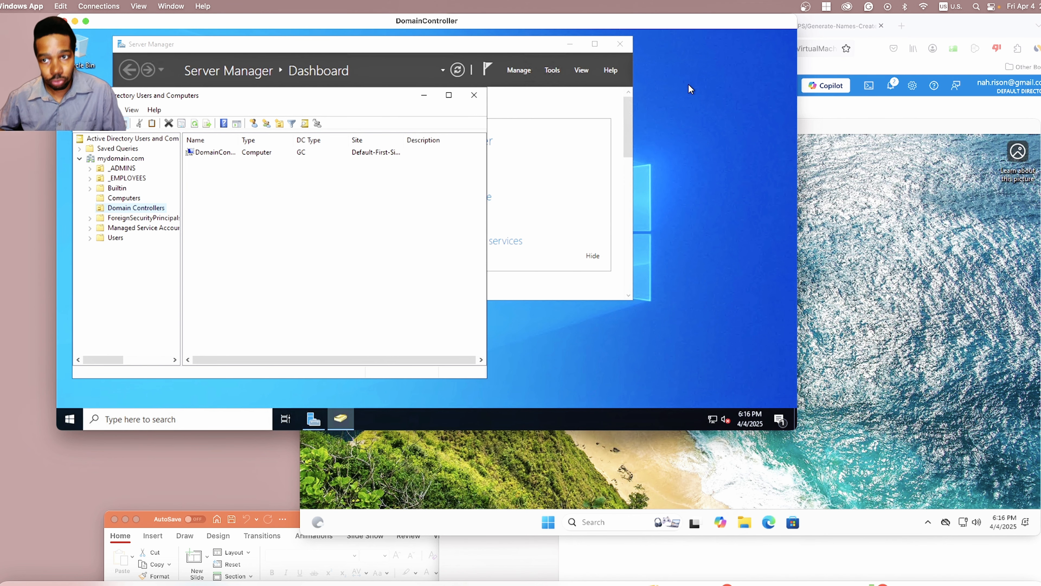
# Step: Check that the Computers folder on DomainController is still empty, then close Active Directory Users and Computers
pyautogui.click(823, 126)
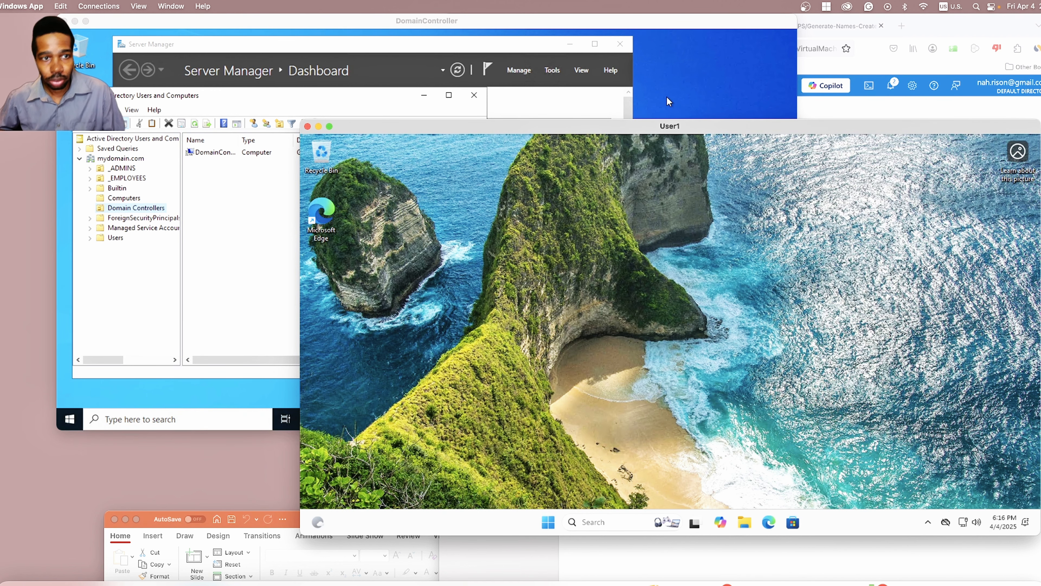
pyautogui.click(282, 93)
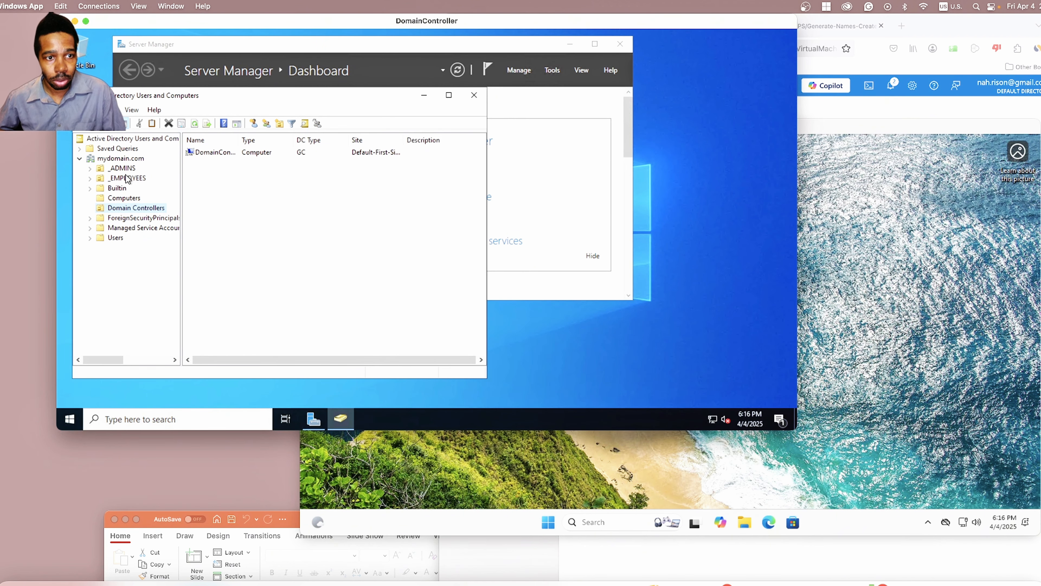
pyautogui.click(132, 199)
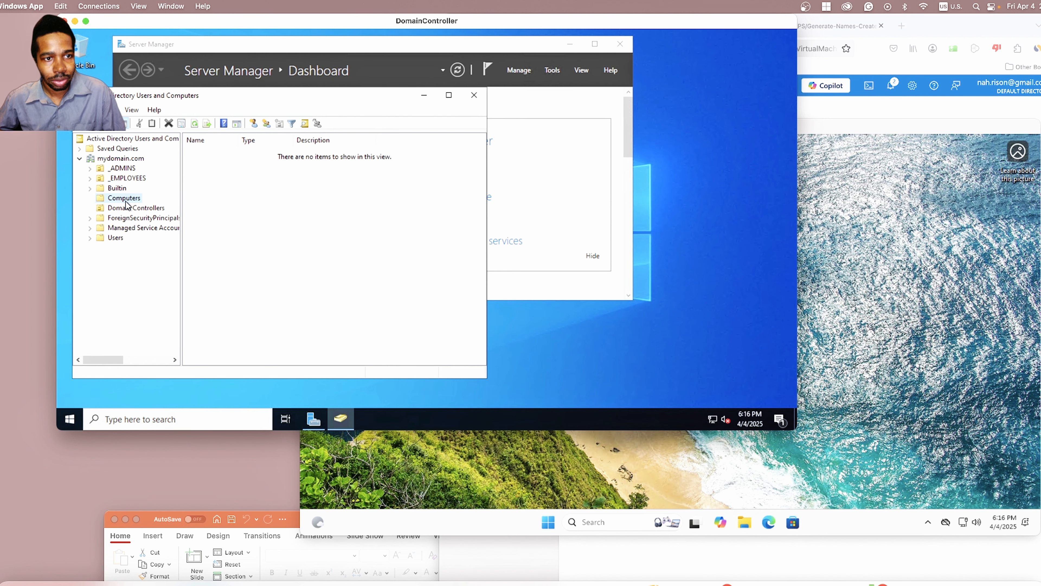
pyautogui.click(479, 99)
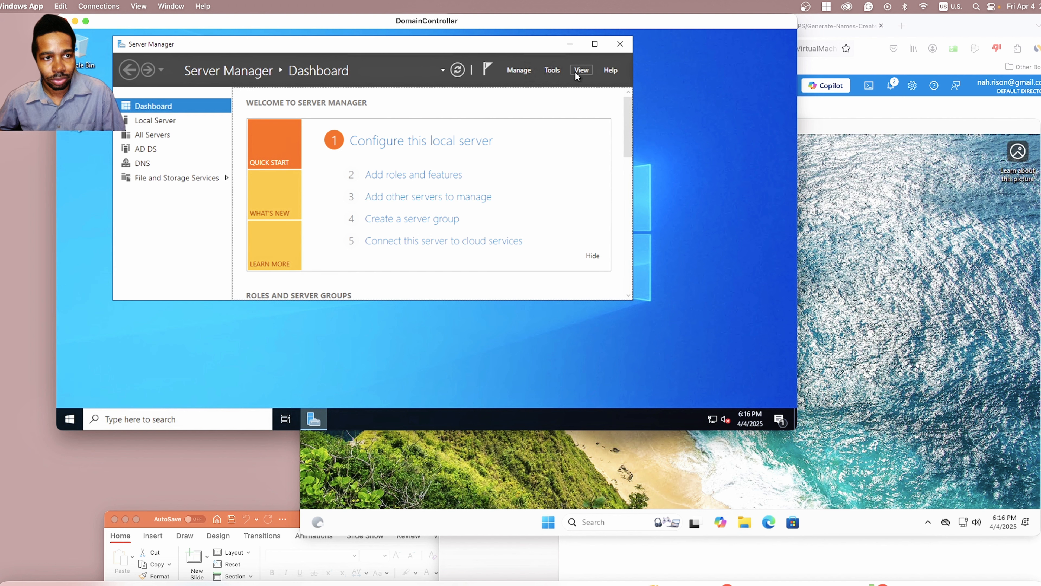
# Step: Search Windows for 'active' to find Active Directory Users and Computers
pyautogui.click(72, 419)
pyautogui.rightClick(71, 418)
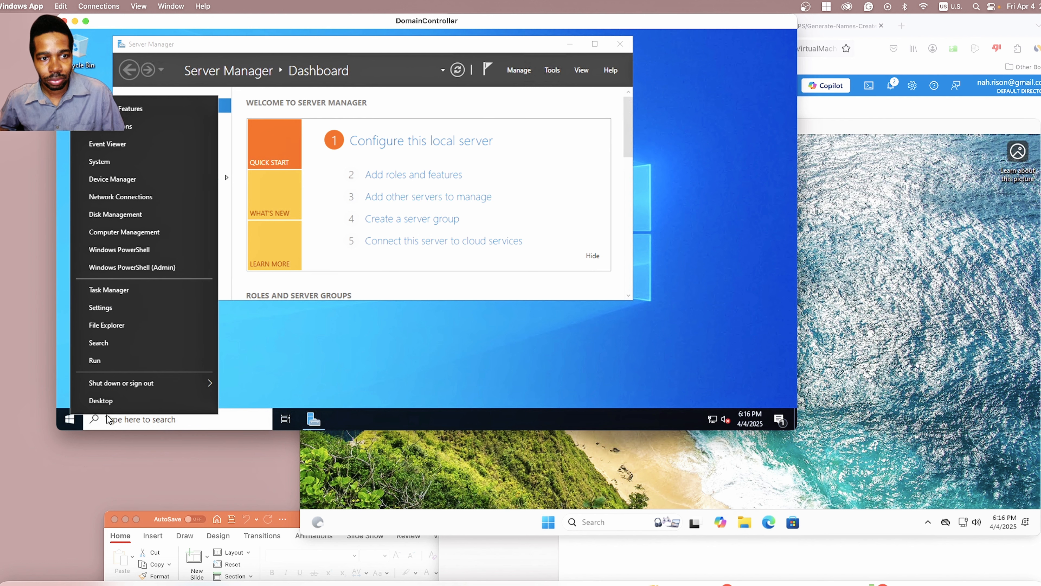
pyautogui.click(134, 421)
pyautogui.click(135, 421)
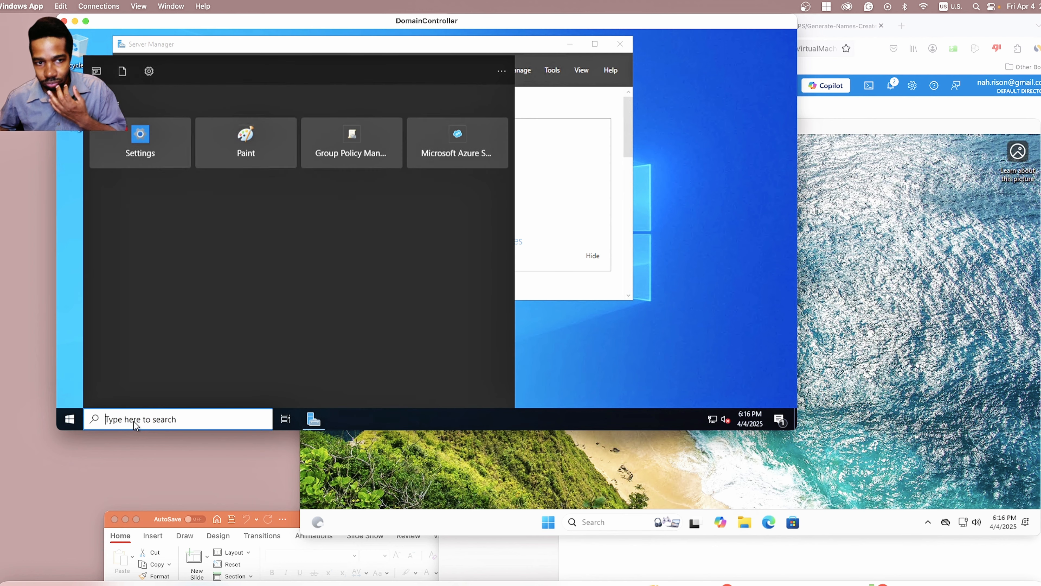
pyautogui.write('active')
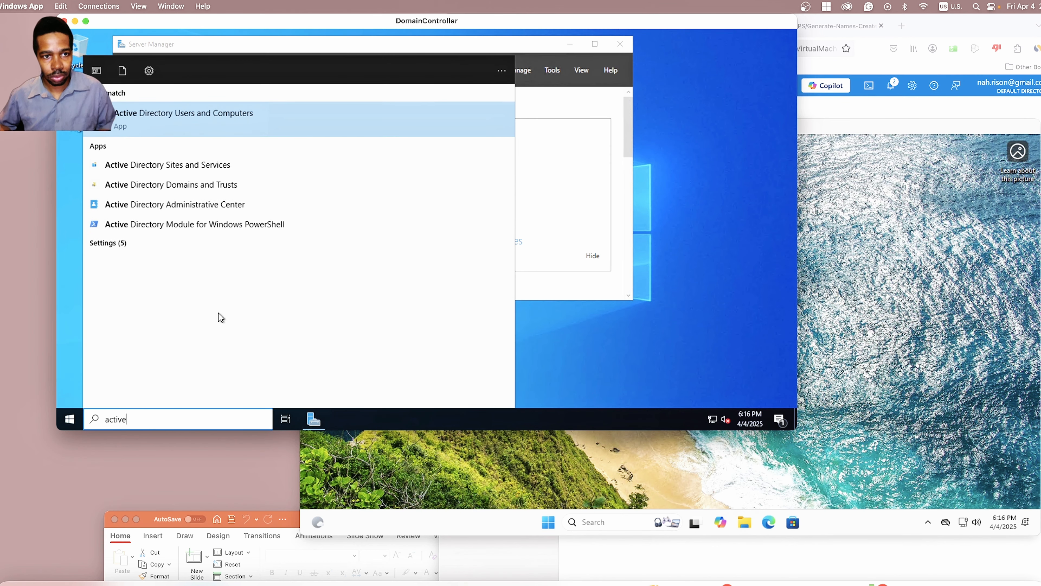
# Step: Relaunch Active Directory Users and Computers and confirm User1 is listed as a Computer account in Computers
pyautogui.click(220, 119)
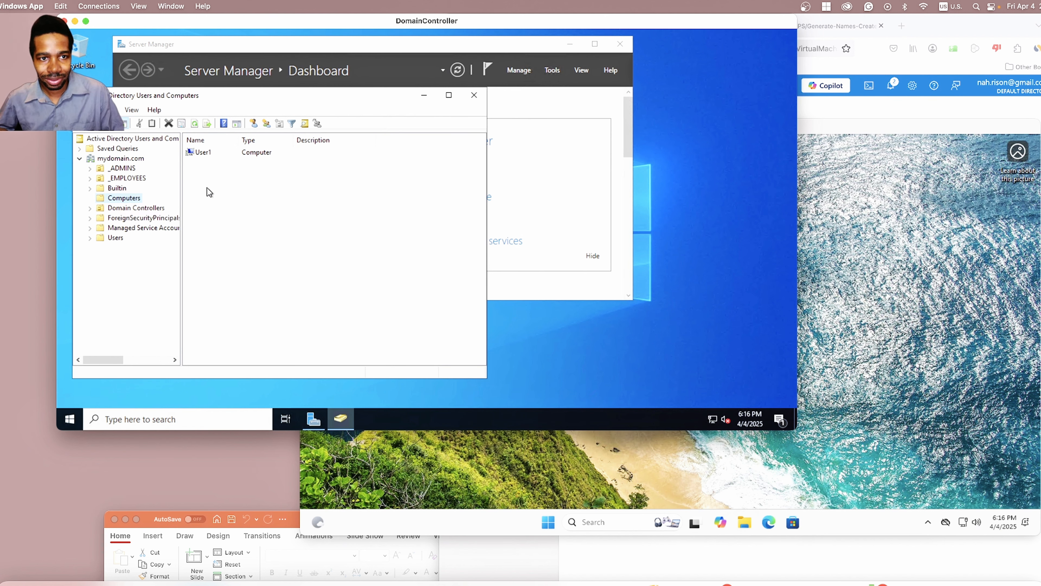
pyautogui.click(223, 150)
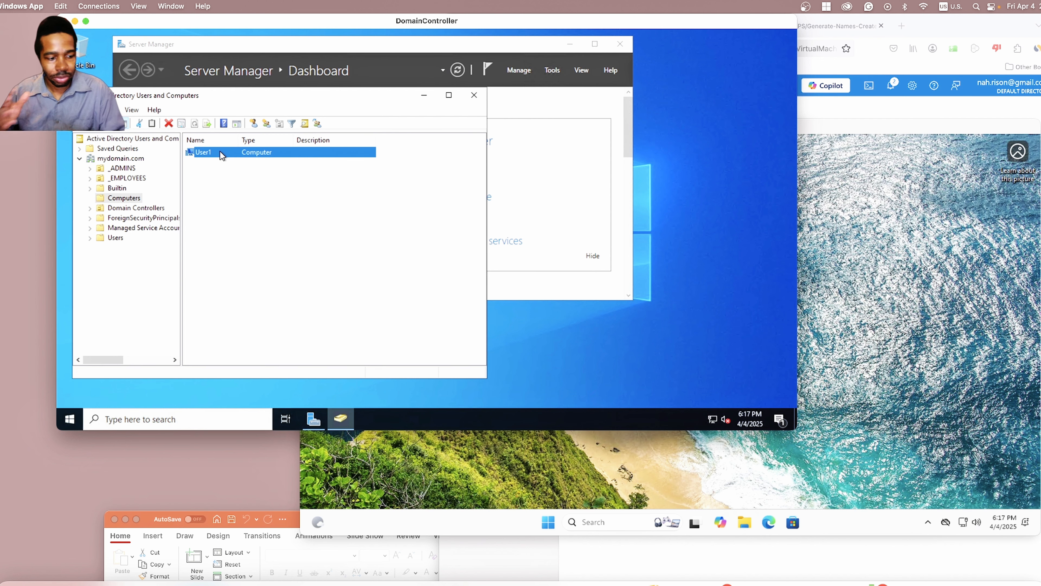
pyautogui.click(223, 176)
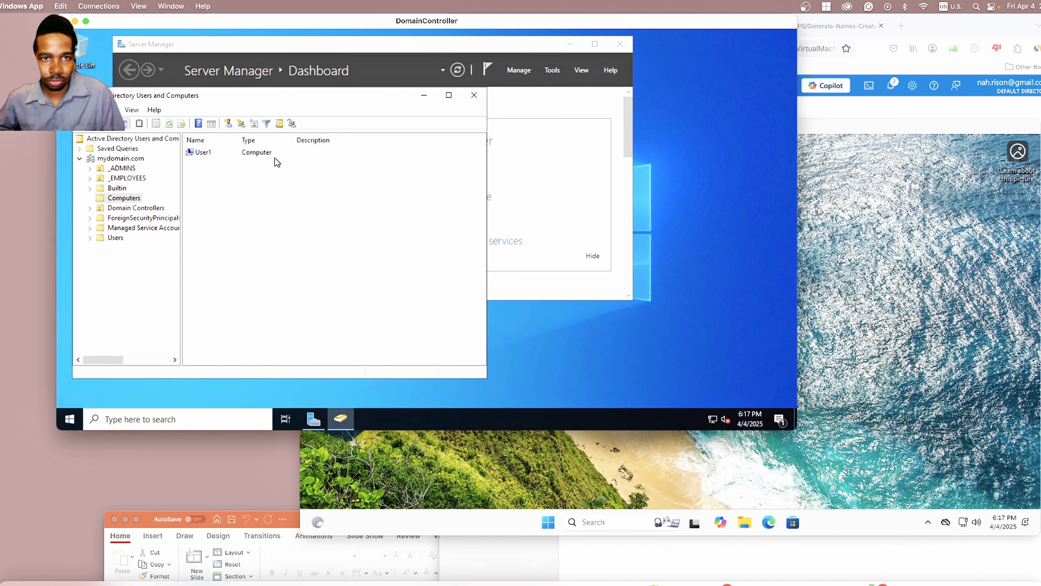
pyautogui.moveTo(316, 99); pyautogui.dragTo(335, 132)
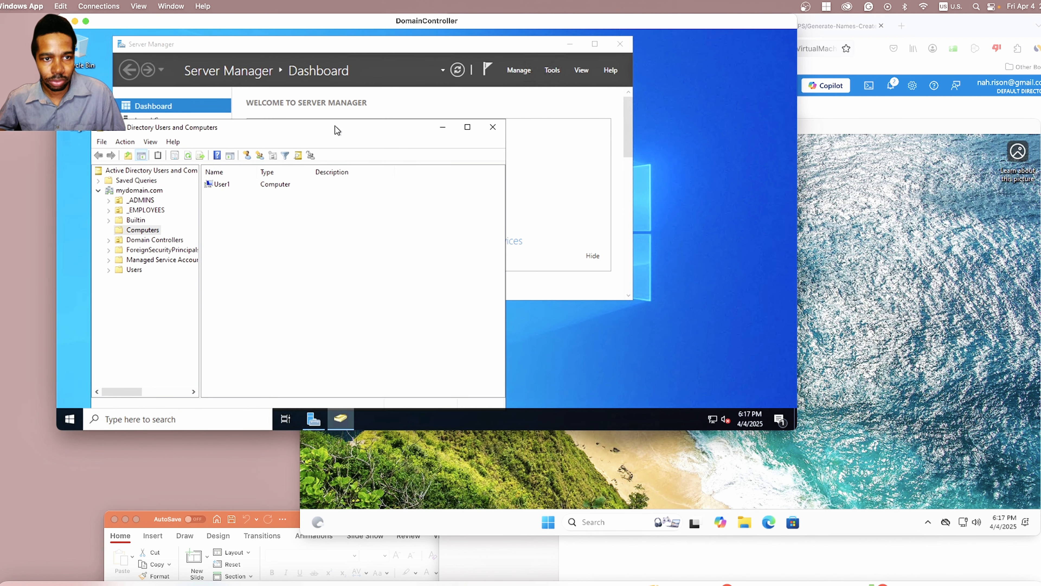
pyautogui.click(951, 163)
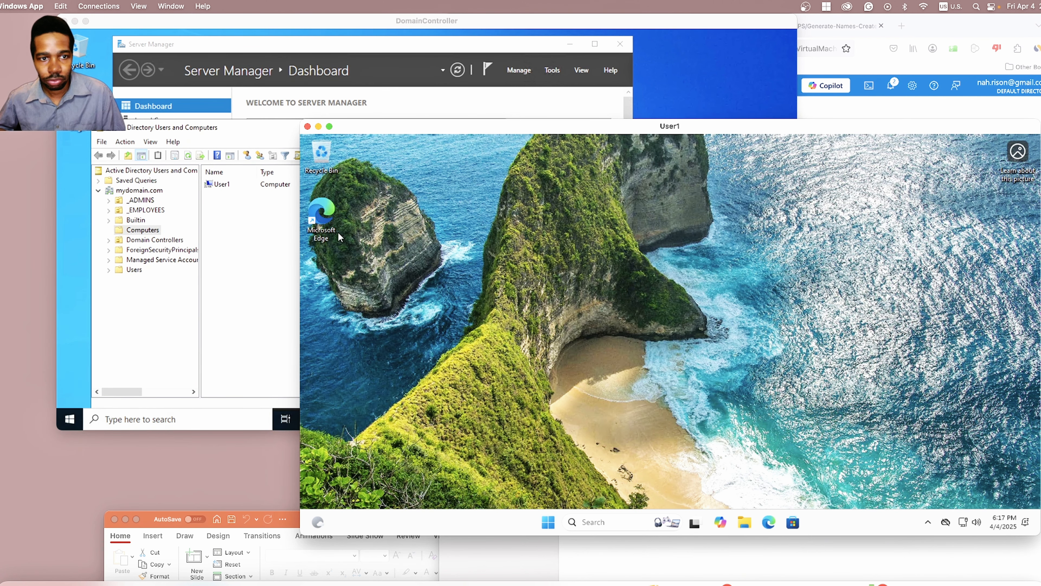
pyautogui.click(199, 230)
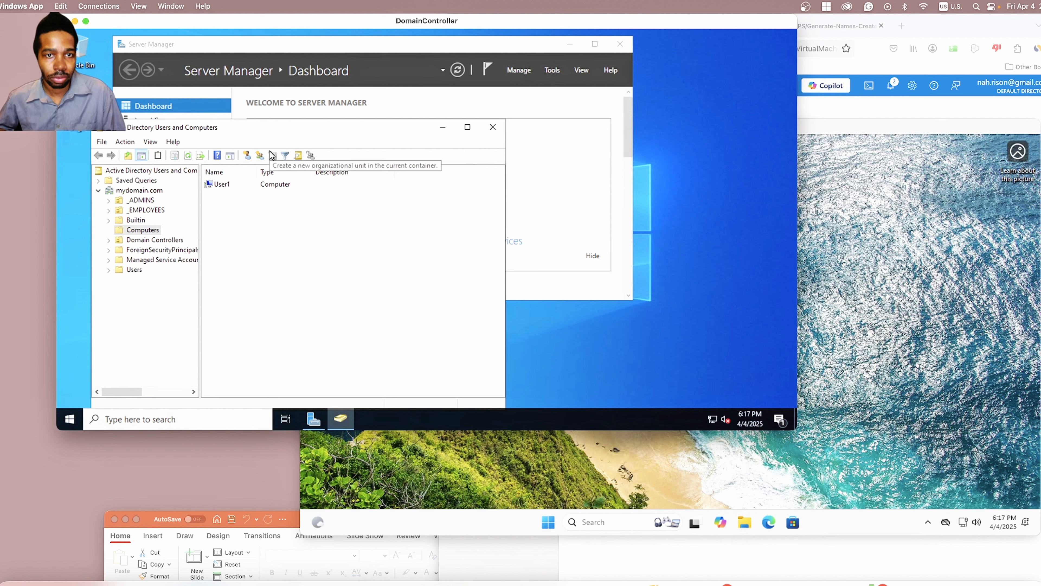
pyautogui.click(246, 185)
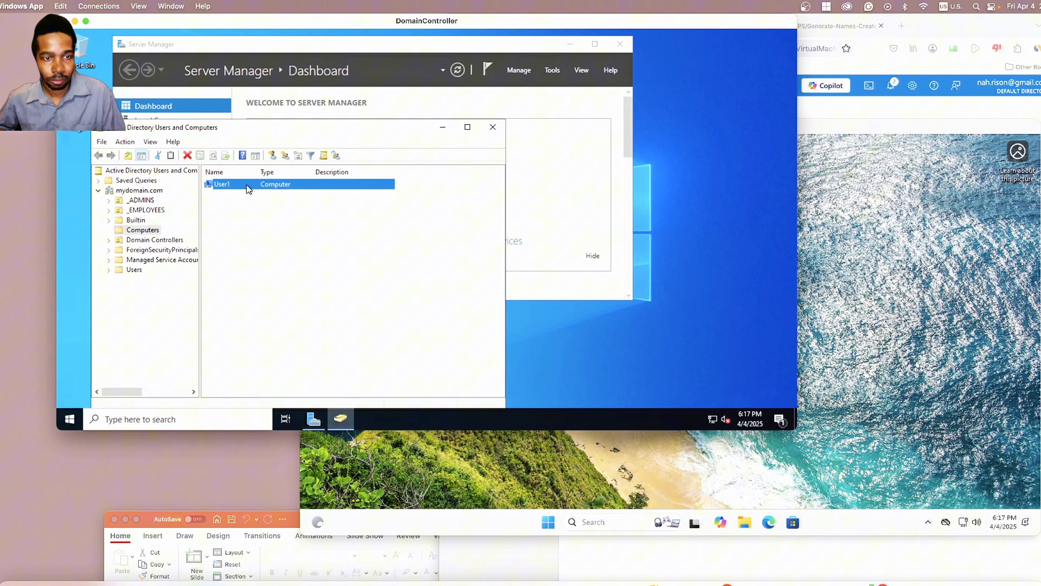
pyautogui.click(390, 221)
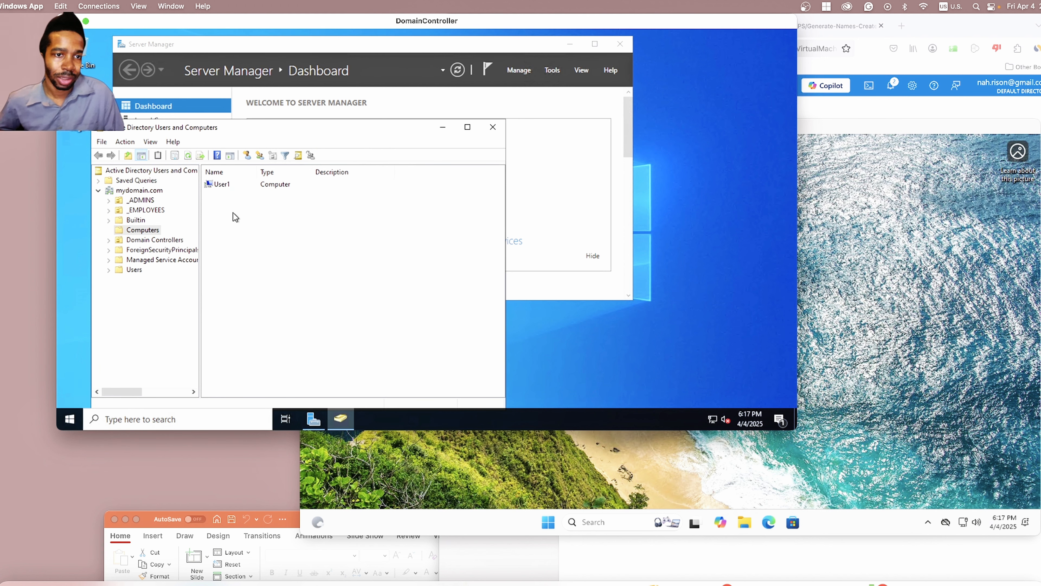
pyautogui.click(227, 190)
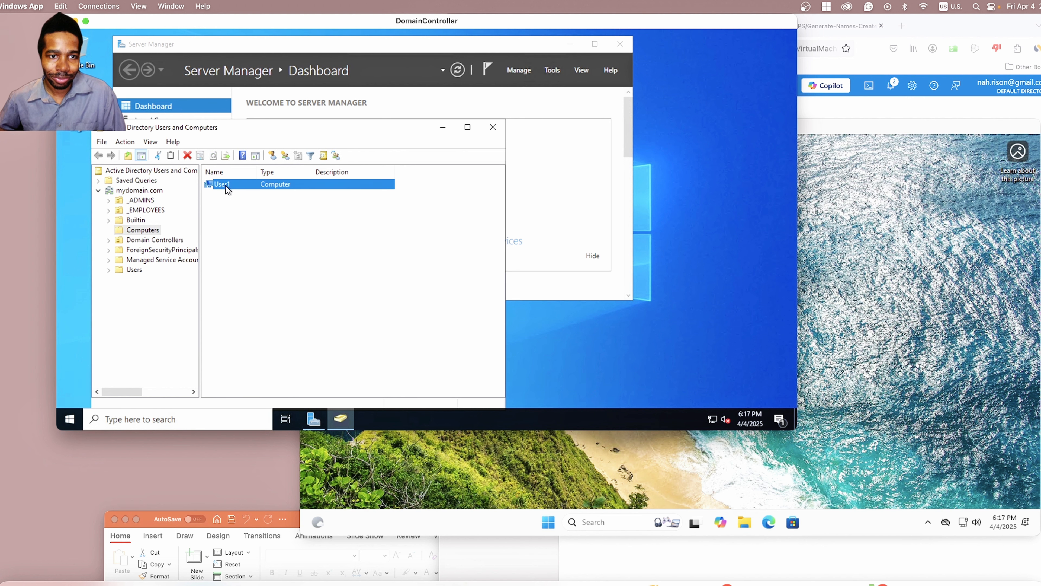
pyautogui.click(256, 230)
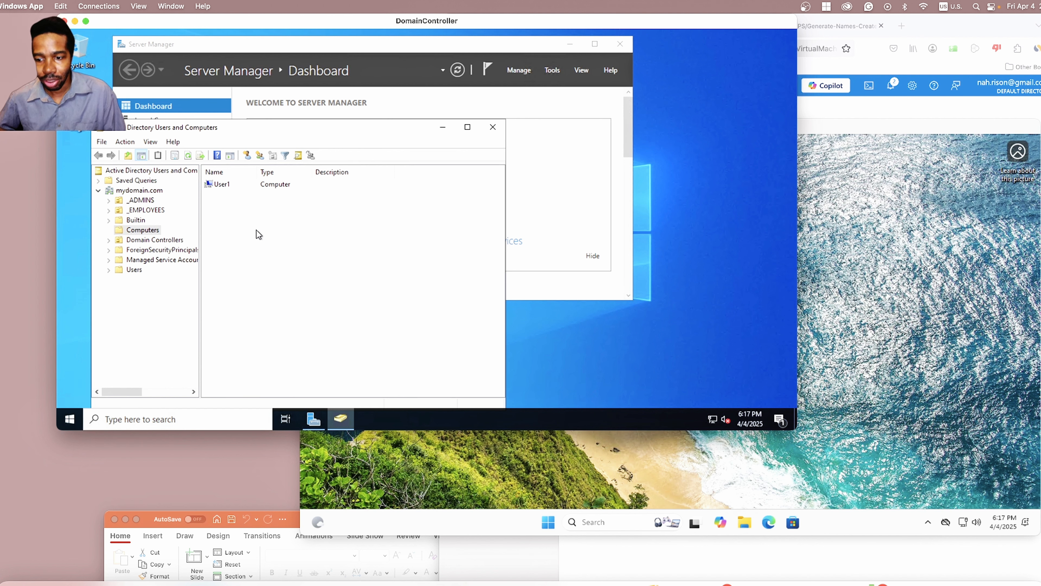